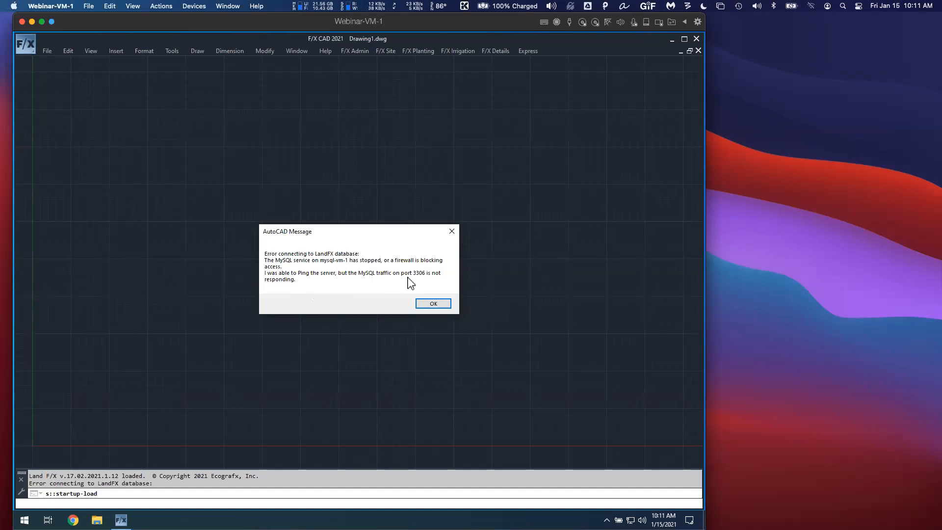
Open the advanced settings of Windows Defender Firewall on the Webinar-VM-1 machine.
key(super)
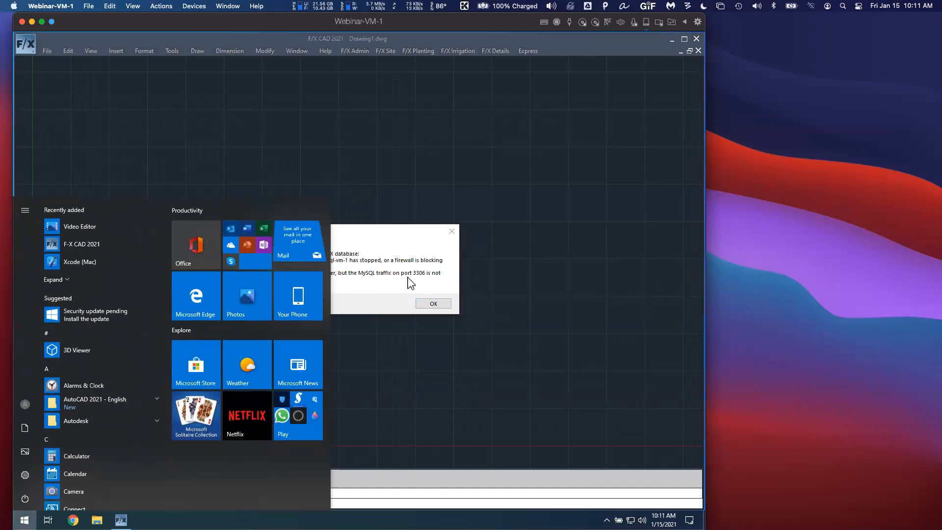
text(firewall)
key(Return)
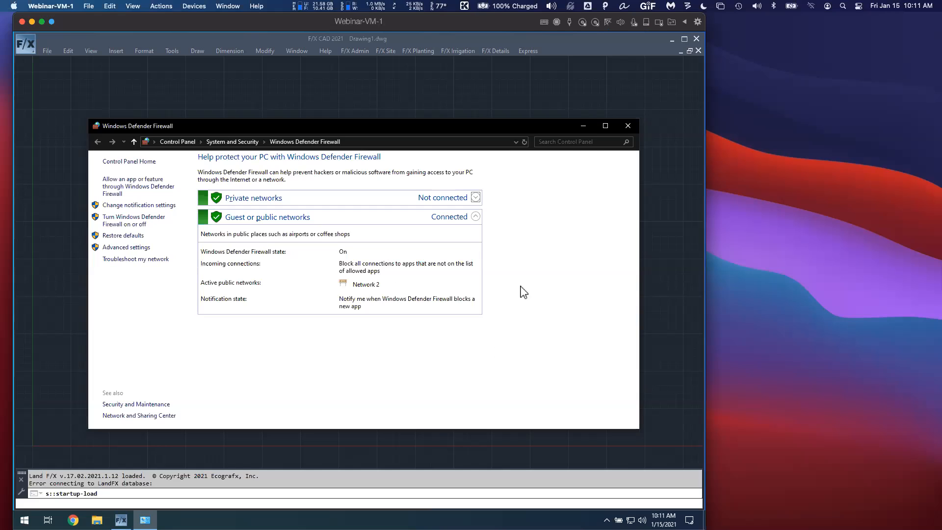
click(582, 123)
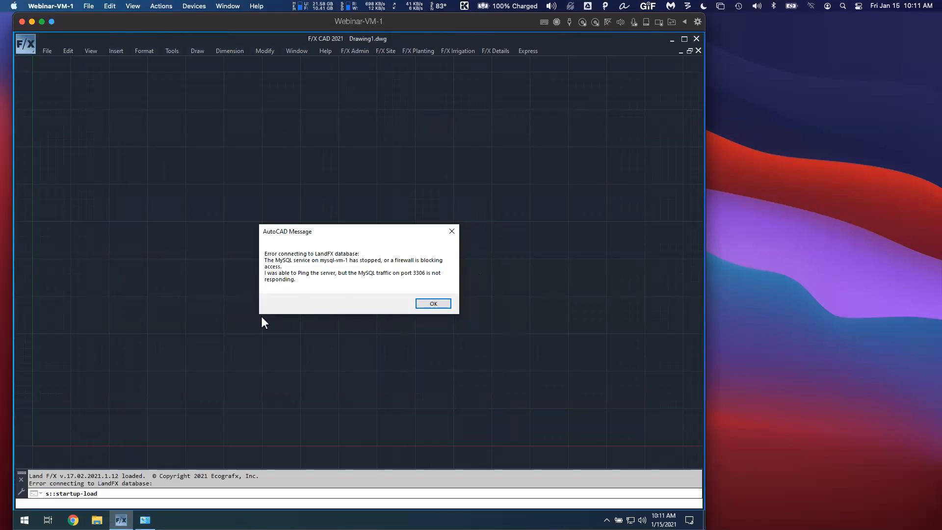
click(145, 519)
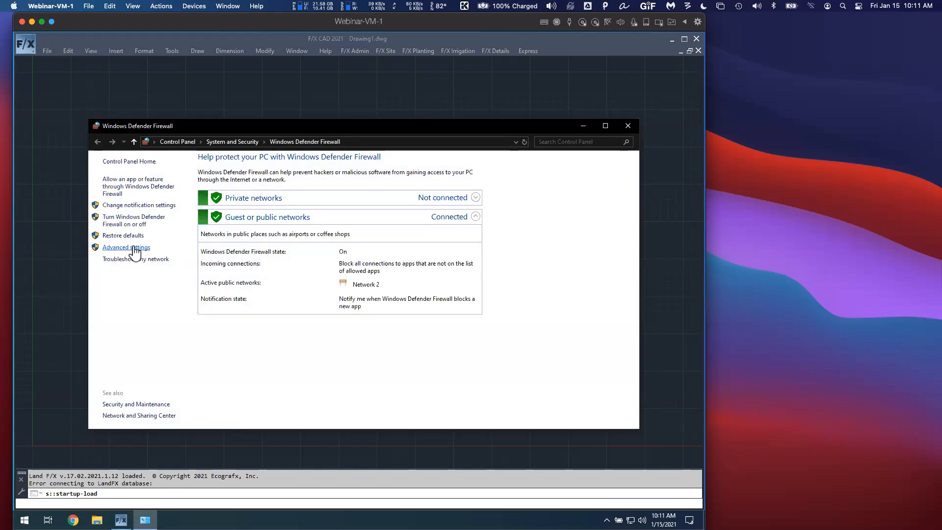
click(135, 248)
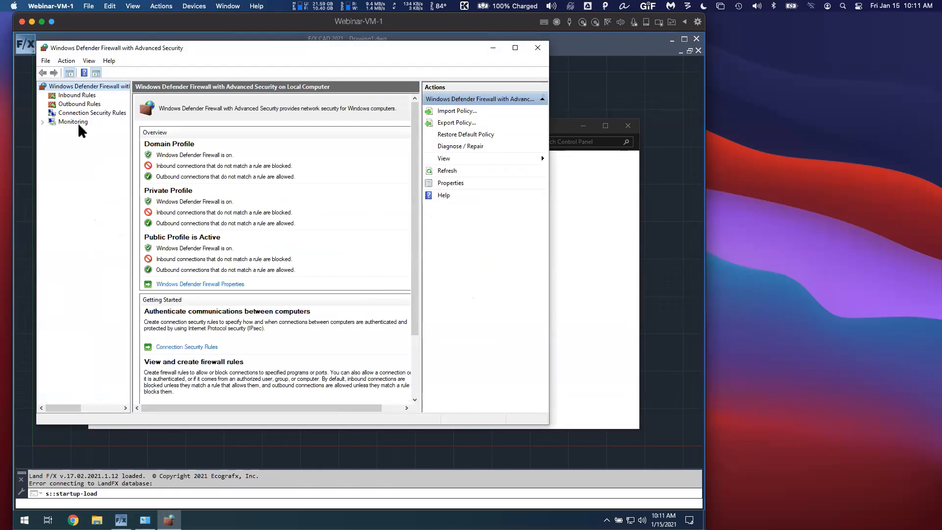
Delete the blocking MySQL rule from the outbound firewall rules.
click(80, 104)
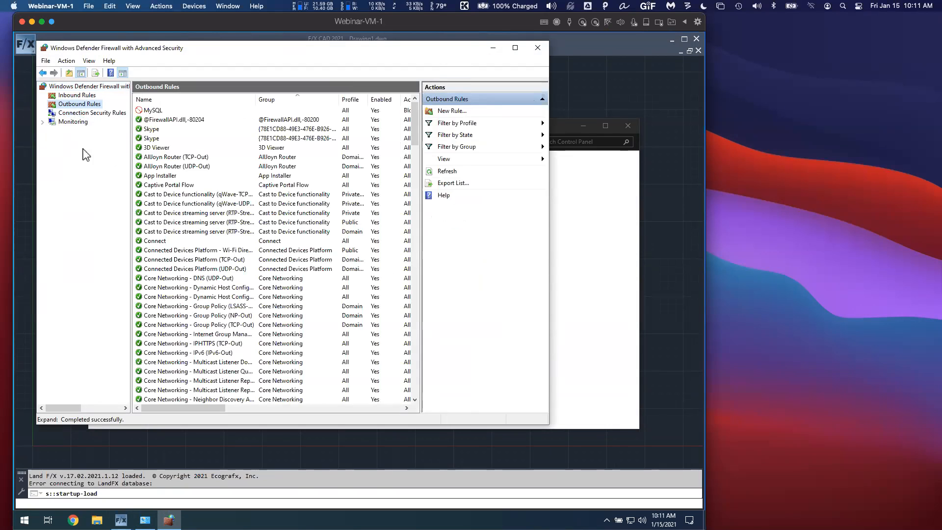
click(149, 110)
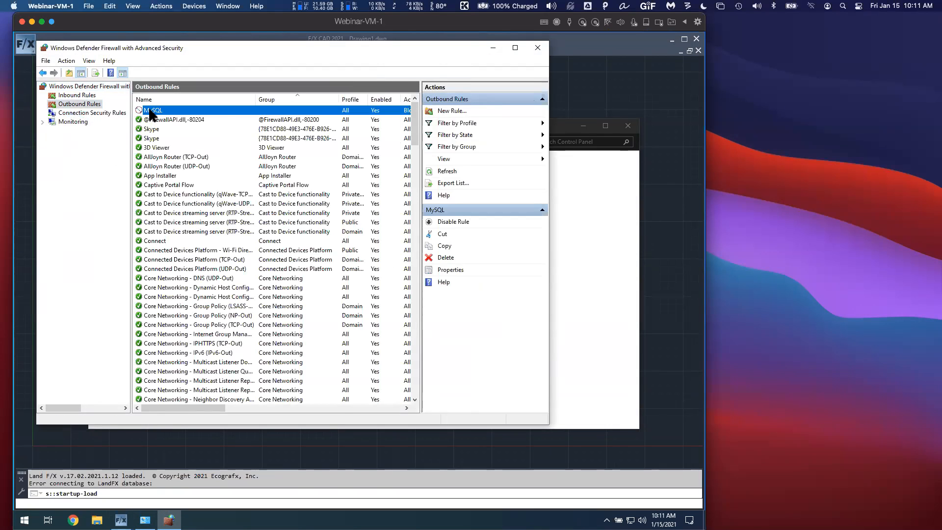
right_click(150, 111)
click(174, 152)
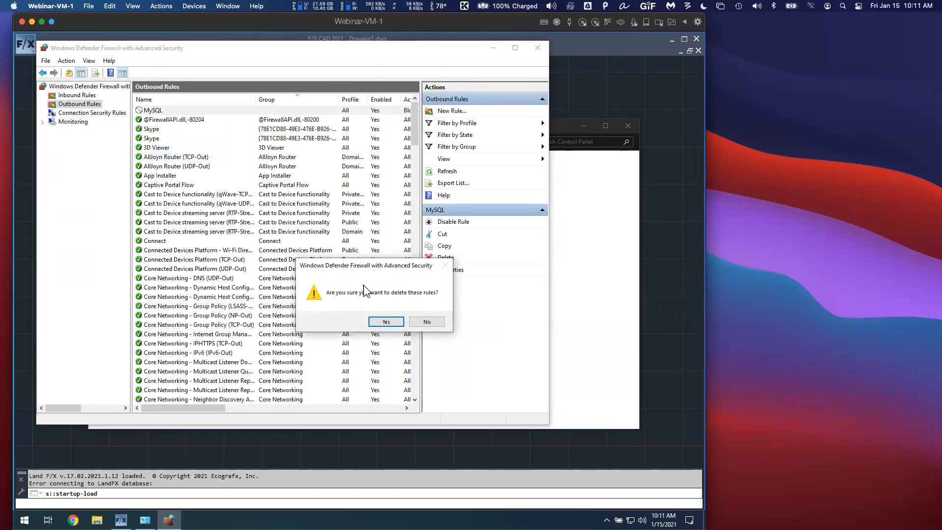
click(400, 322)
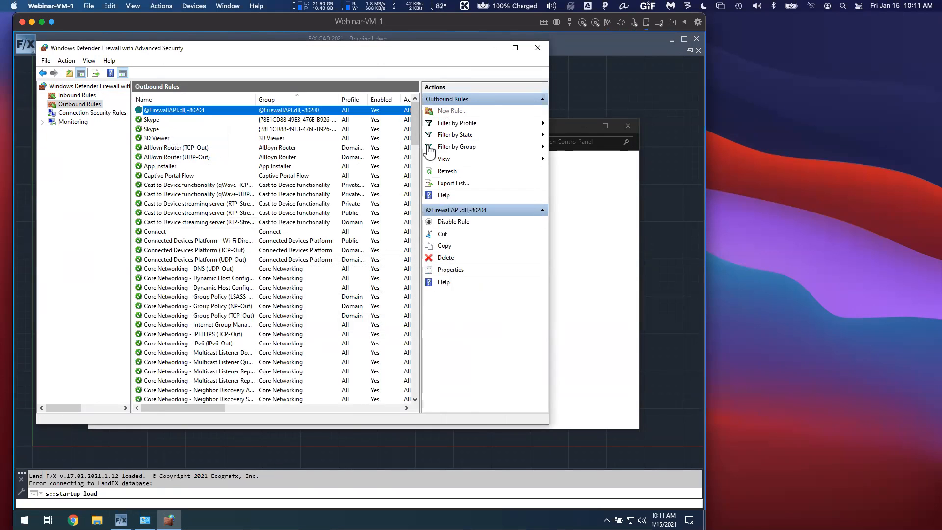
Start a new outbound rule of type Port, applying to TCP on the specific remote port 3306.
click(195, 216)
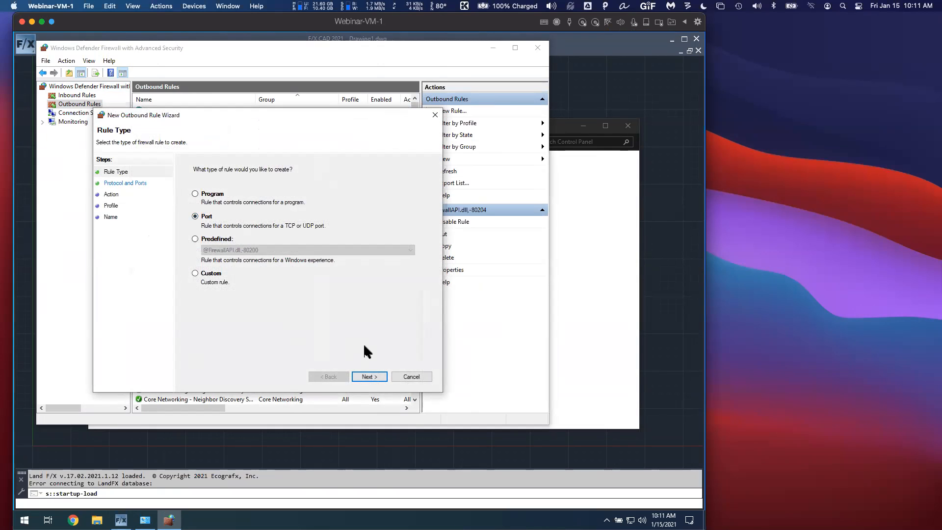
click(368, 376)
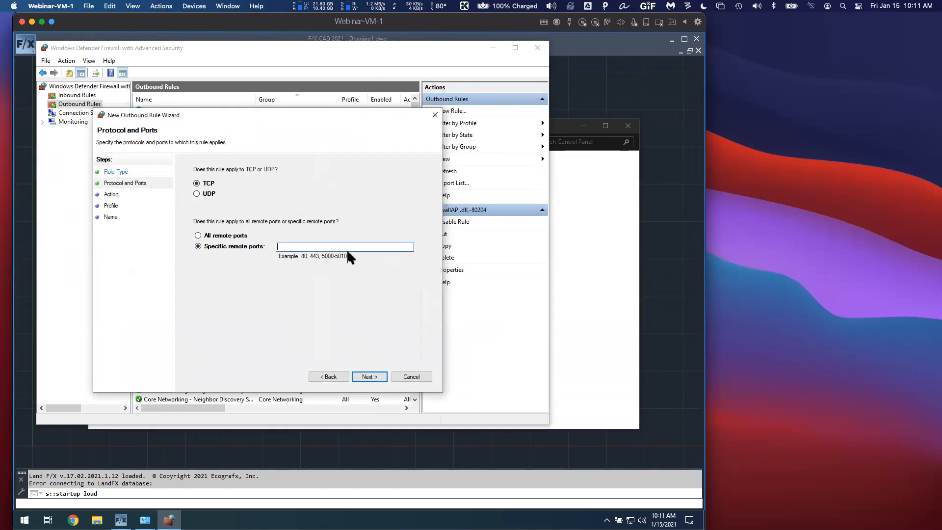
text(3306)
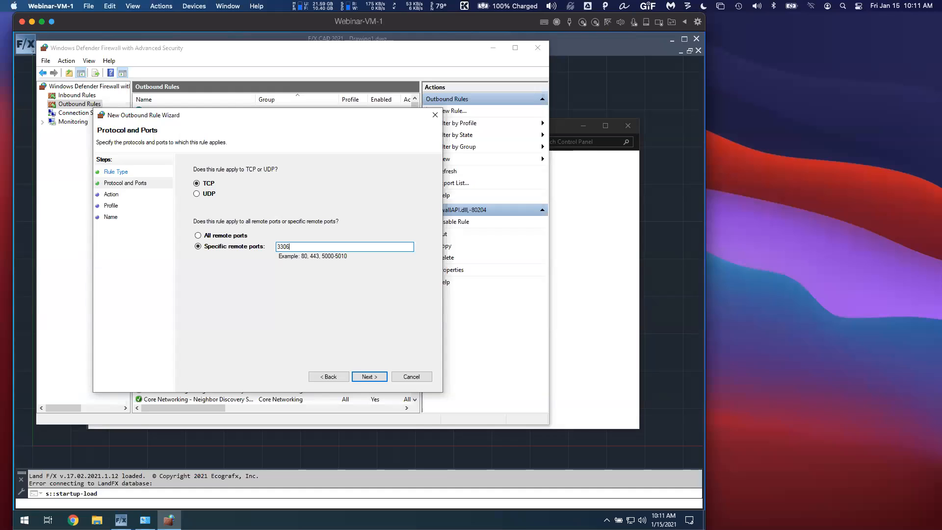
click(366, 377)
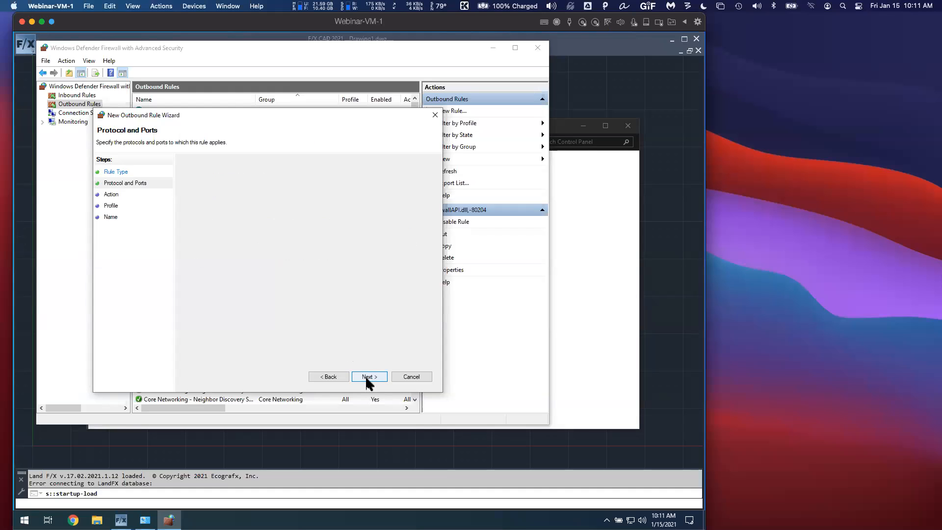
Allow the connection for the Domain, Private and Public profiles and finish the outbound rule under the name MySQL.
click(196, 188)
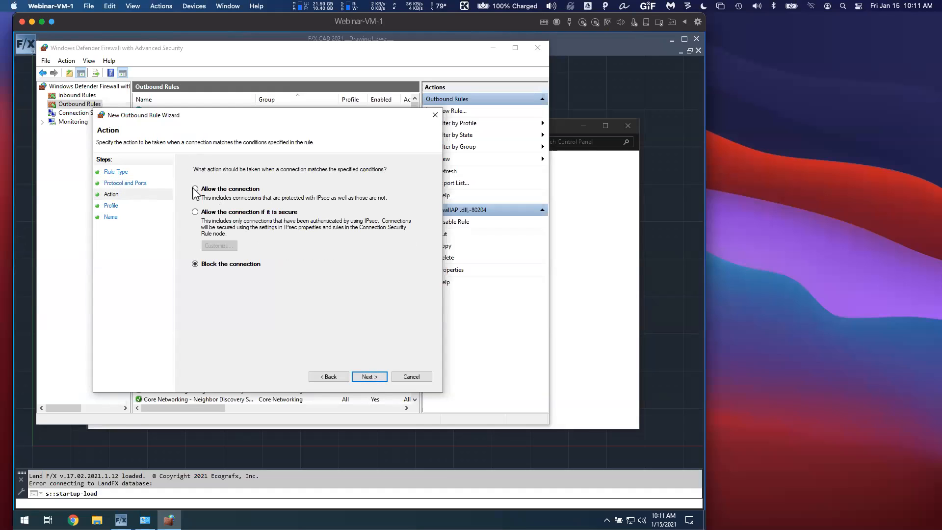
click(376, 374)
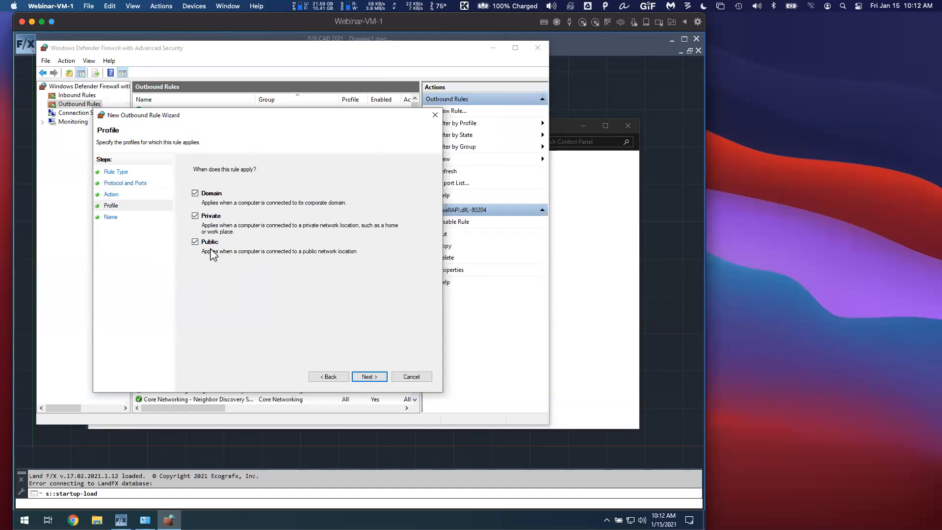
click(370, 376)
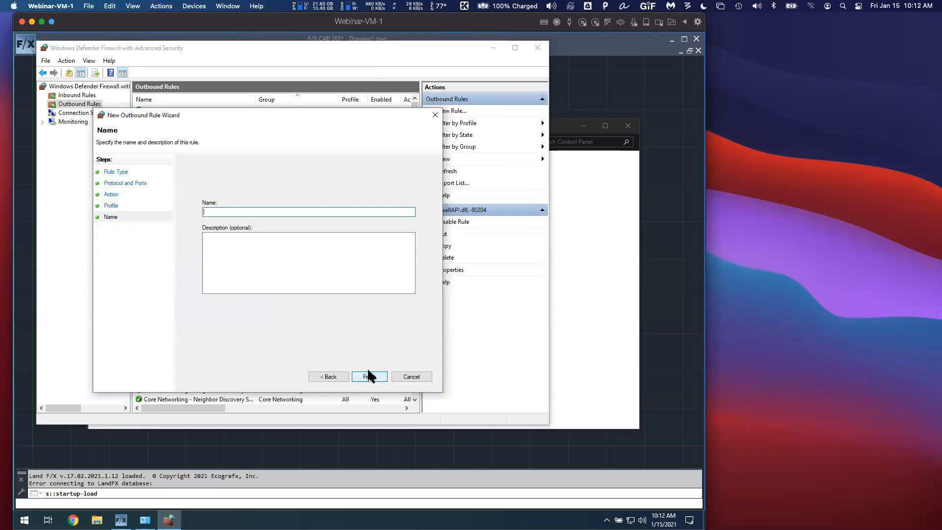
text(MySQL)
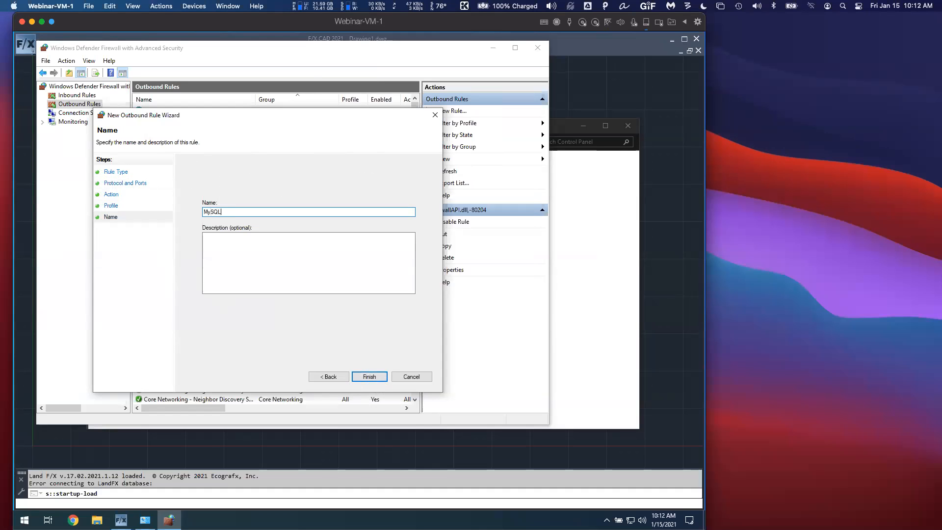
click(371, 376)
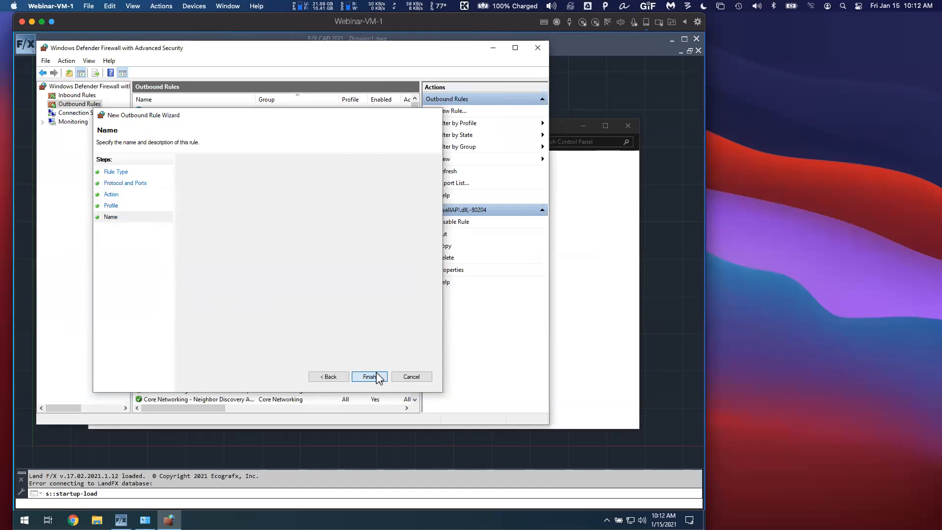
click(226, 147)
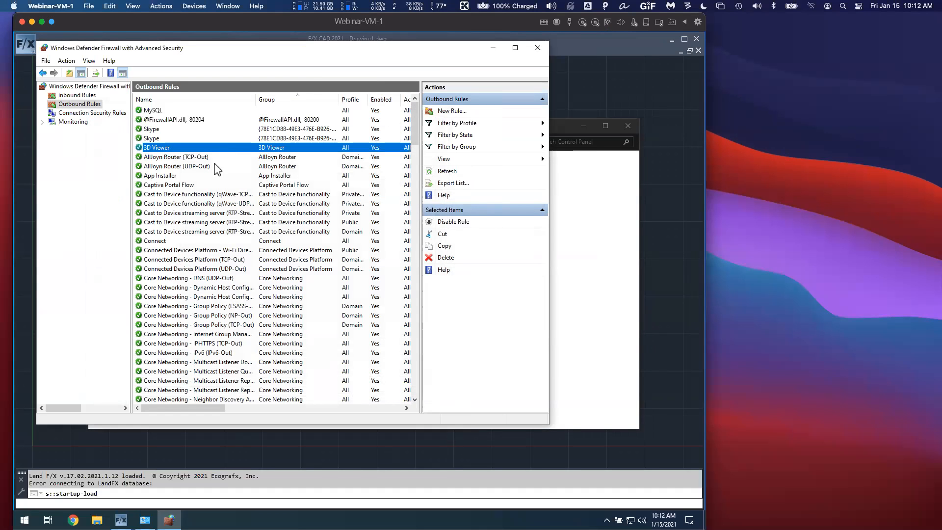
End the running F/X CAD task in Task Manager and relaunch F/X CAD from the desktop.
right_click(222, 520)
click(275, 466)
click(369, 309)
click(637, 494)
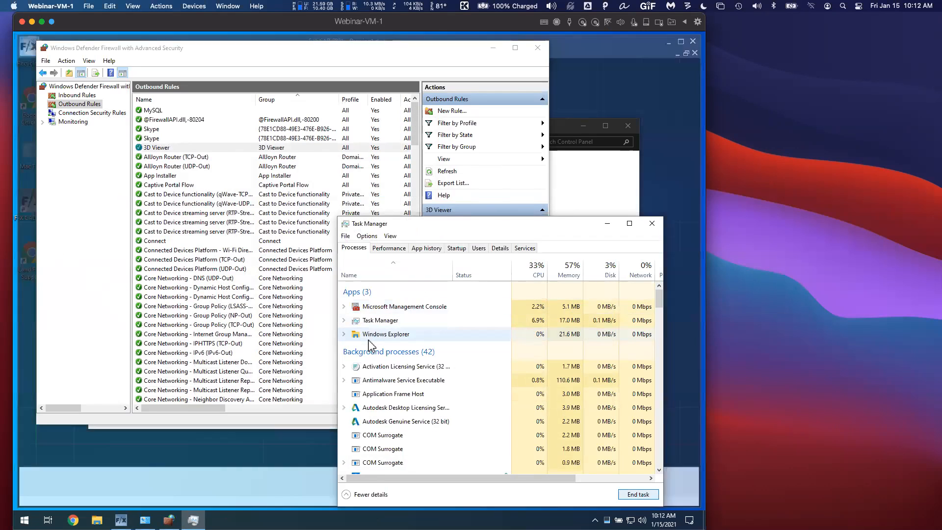
double_click(29, 202)
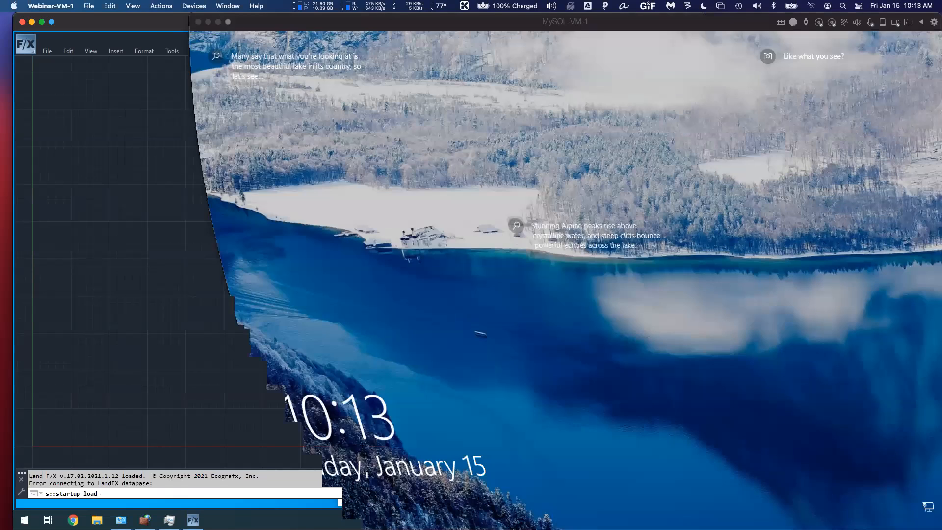
Sign in to the MySQL-VM-1 machine with the account password and open its Windows Defender Firewall advanced settings.
text(****)
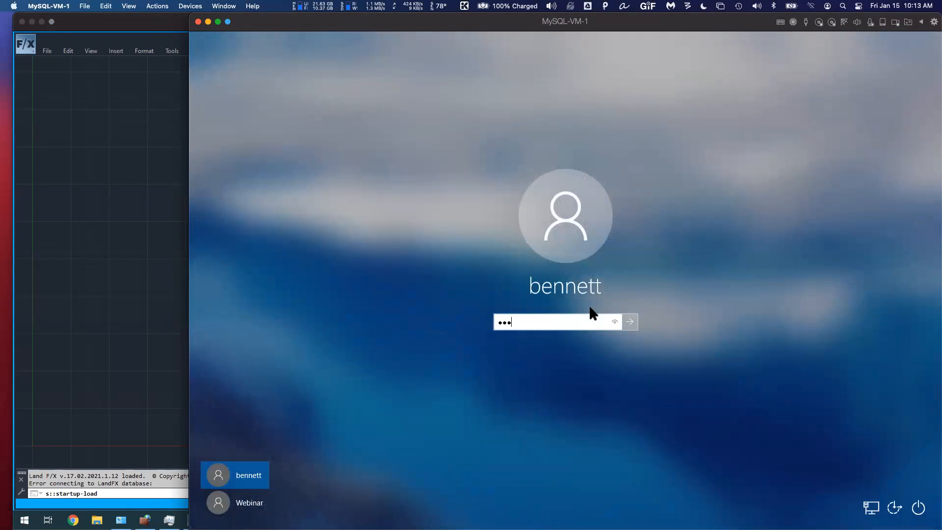
key(Return)
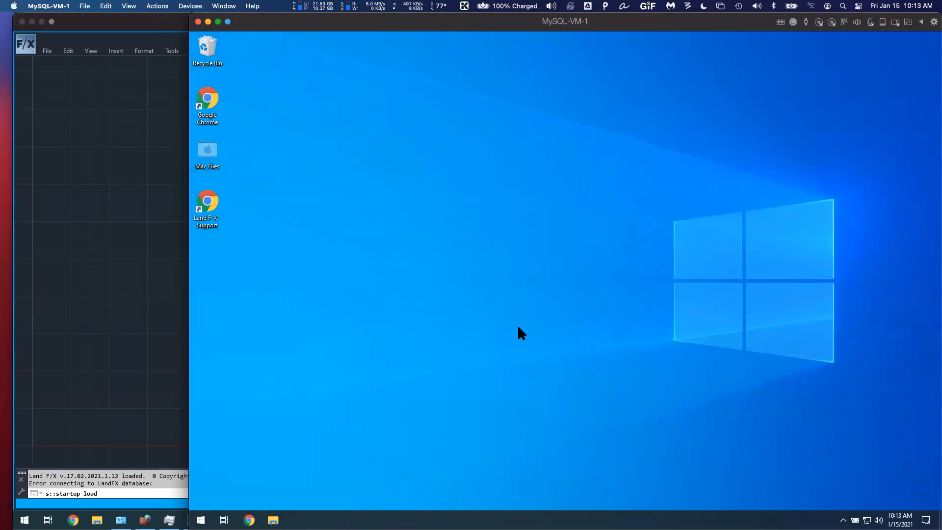
key(super)
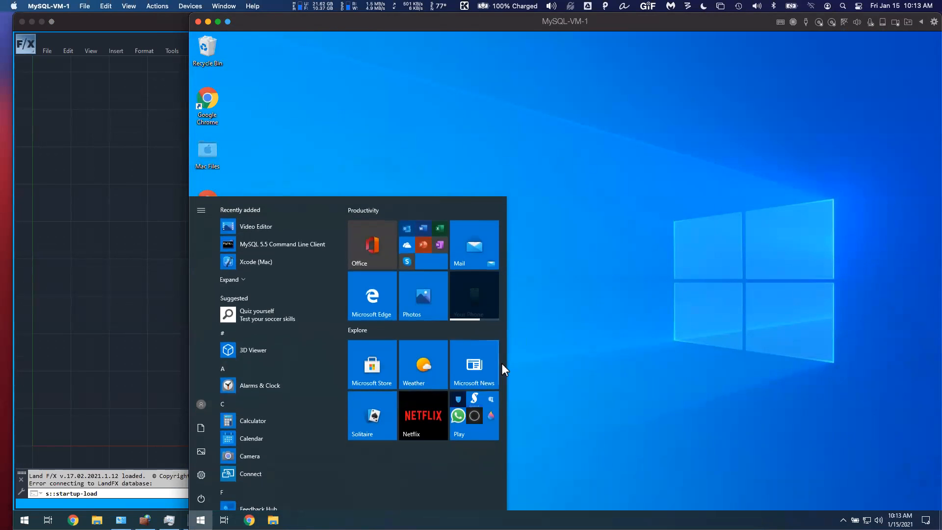
text(firewall)
key(Return)
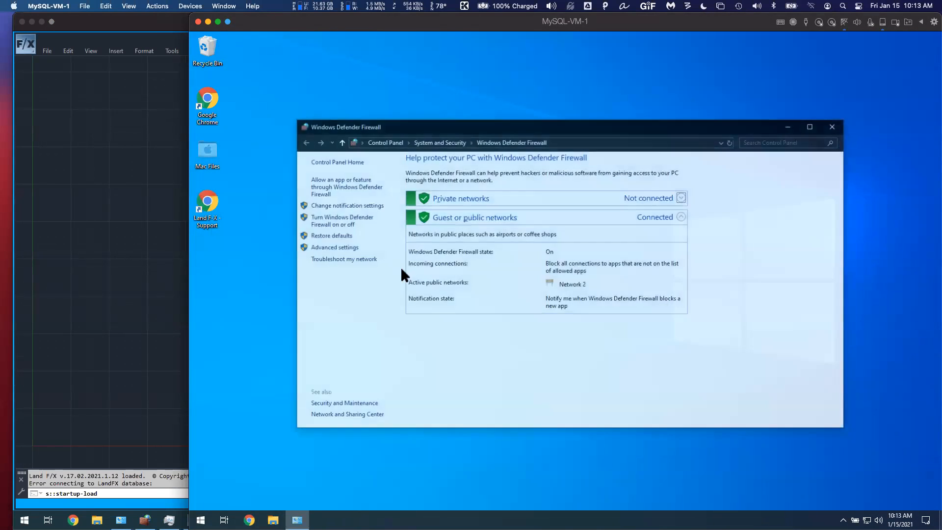
click(335, 246)
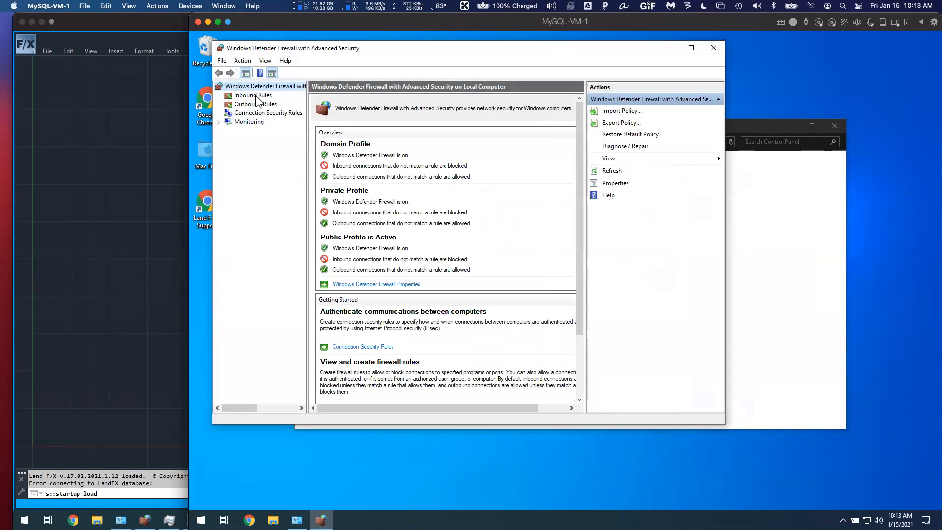
Delete the blocking MySQL rule from the server's inbound firewall rules.
click(254, 95)
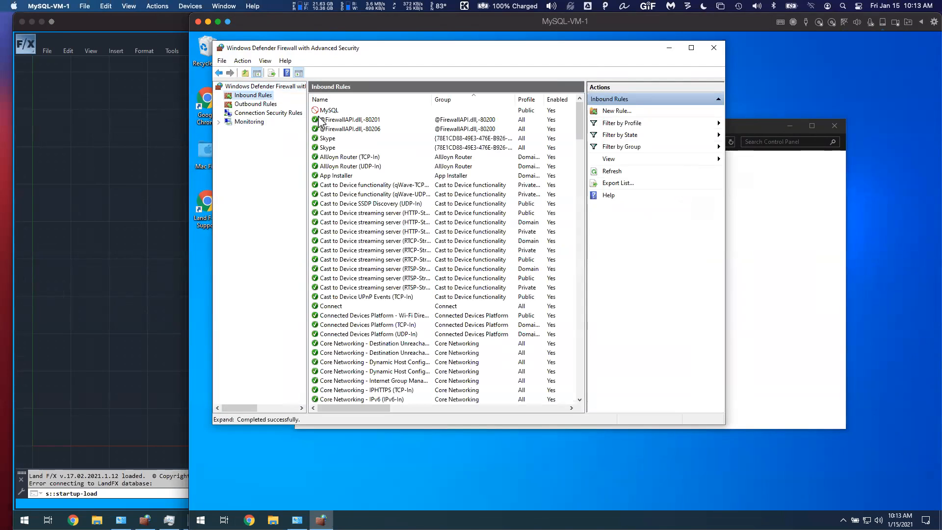
right_click(322, 110)
click(339, 151)
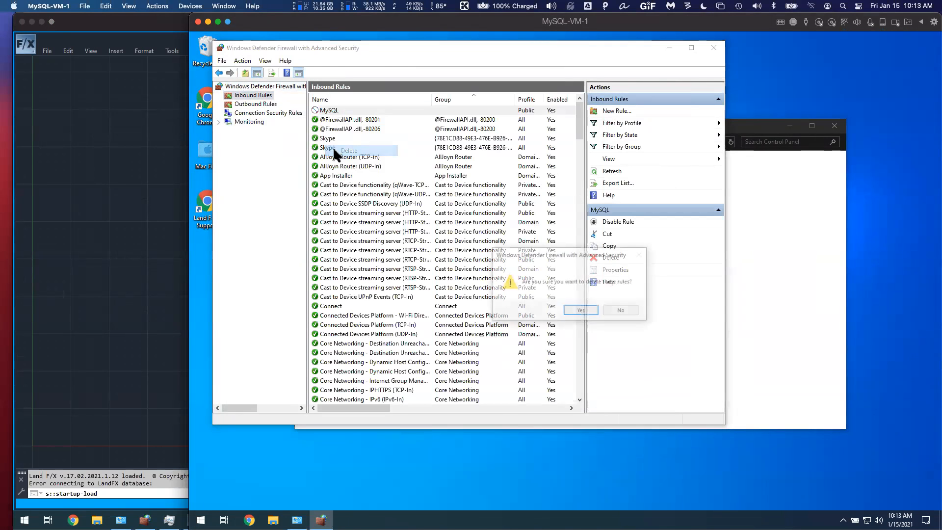
click(581, 312)
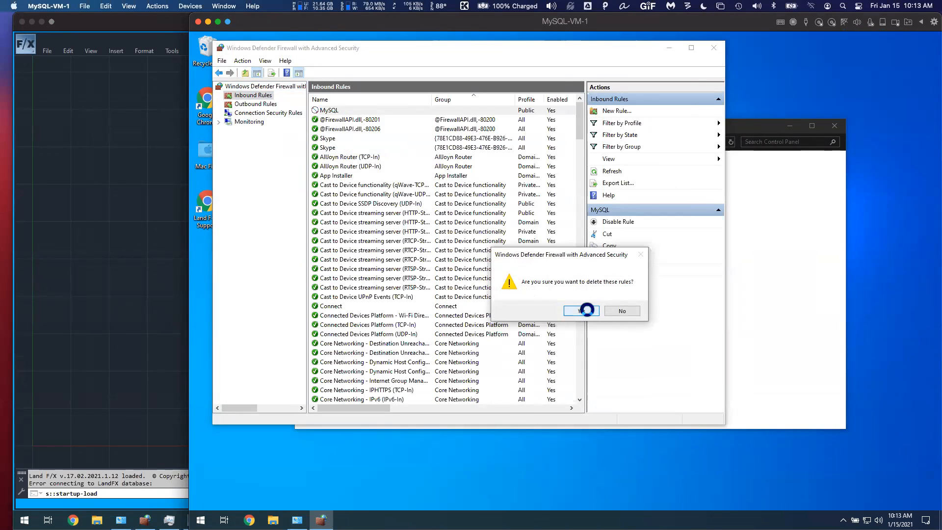
Start a new inbound rule of type Port for the specific port 3306.
click(617, 110)
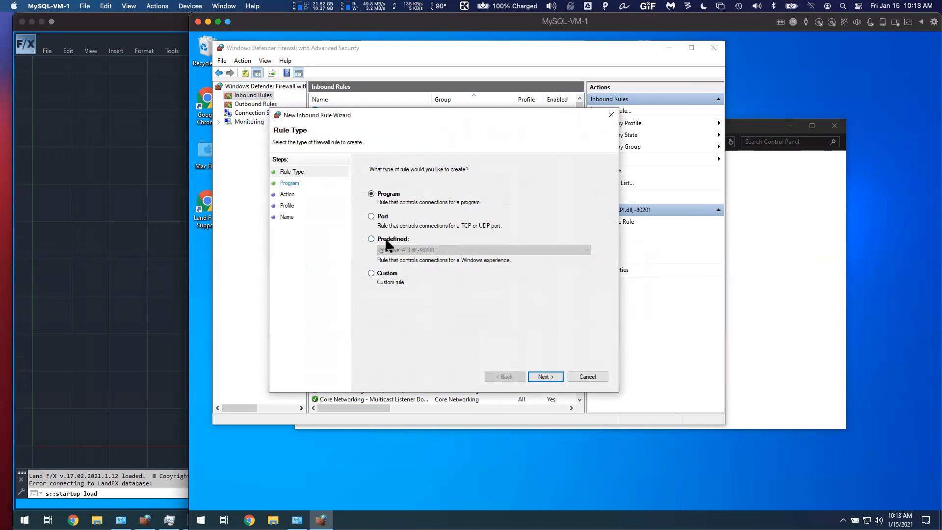
click(371, 216)
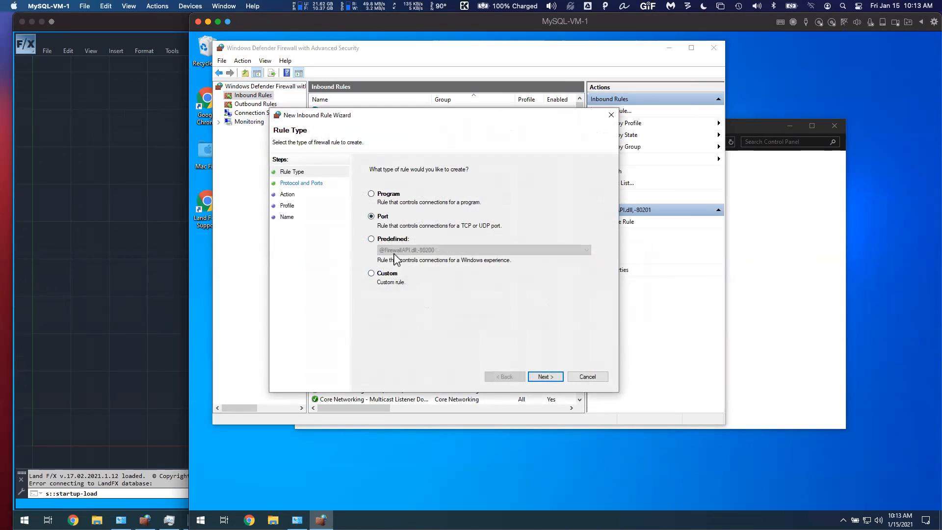
click(544, 377)
text(3306)
click(547, 377)
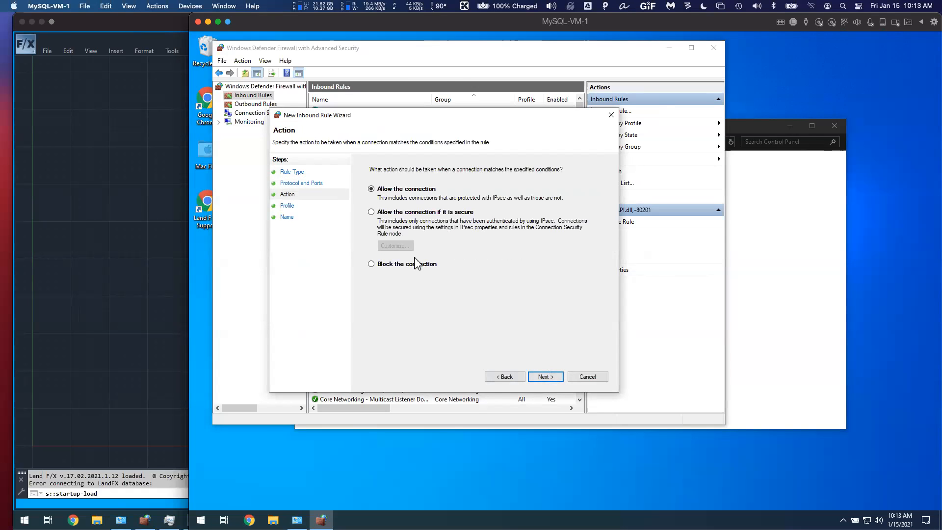
Allow the connection for all profiles and finish the inbound rule under the name MySQL.
click(544, 378)
click(544, 377)
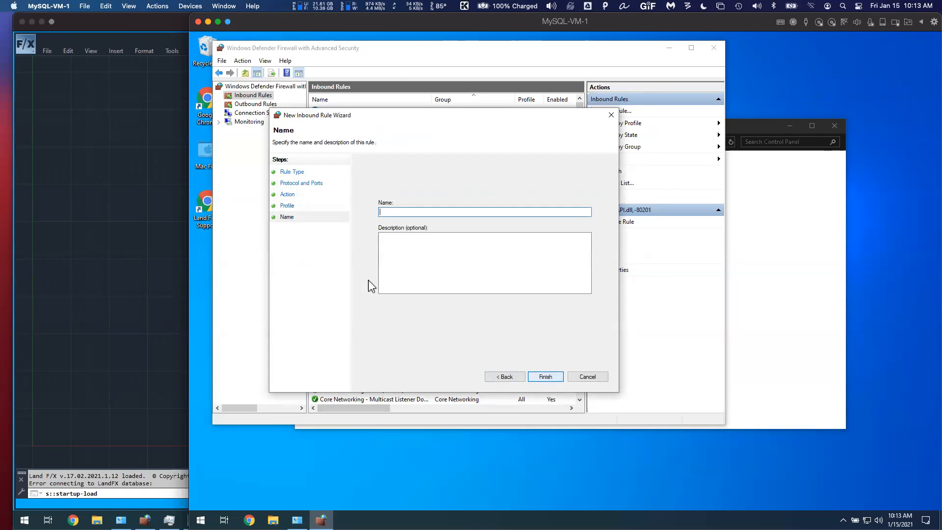
text(SQL)
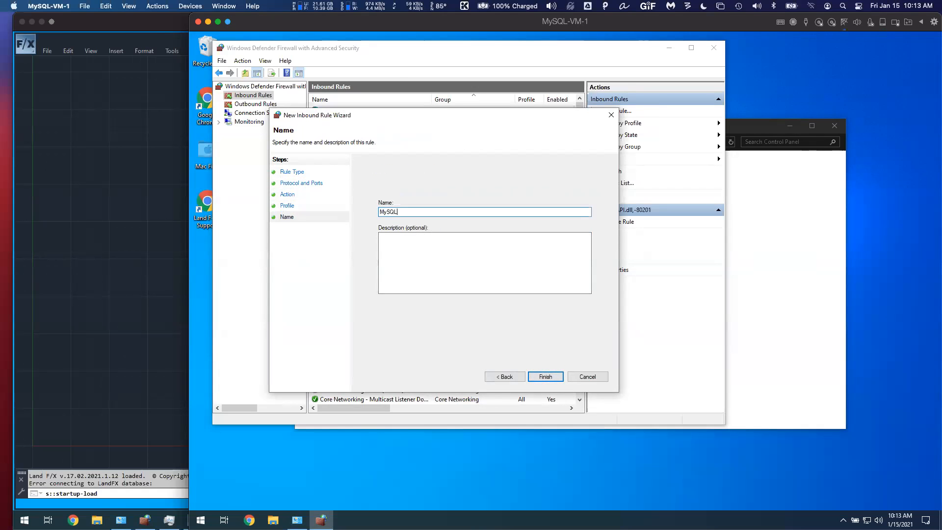
key(Return)
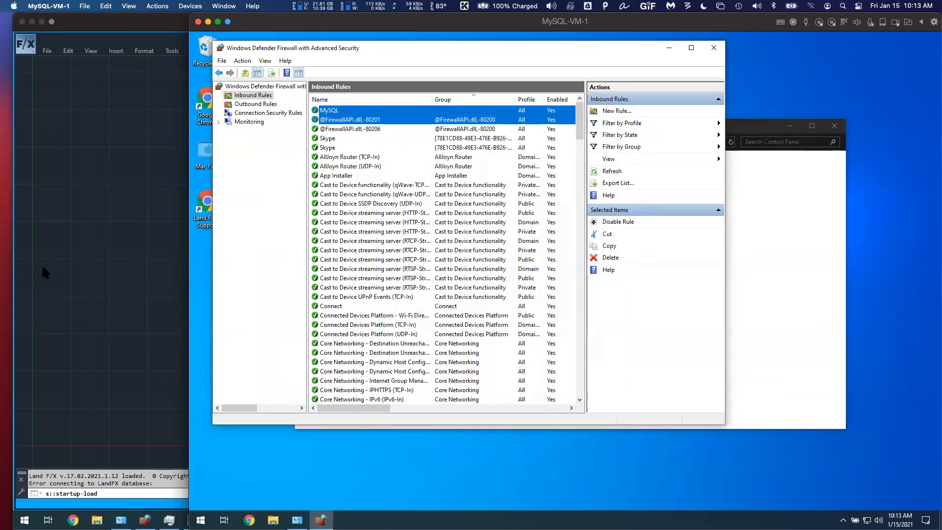
Switch to Webinar-VM-1, end the AutoCAD application in Task Manager, and launch F/X CAD to test the database connection.
click(90, 246)
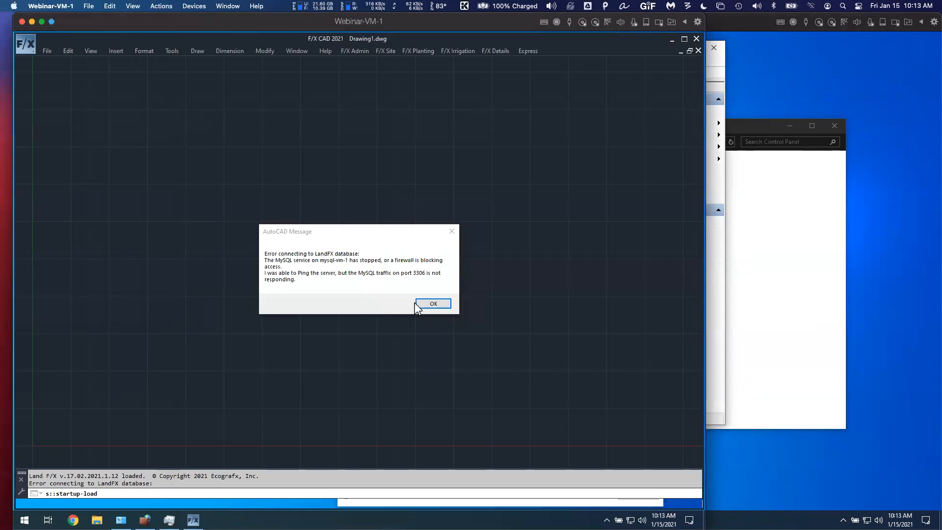
click(170, 520)
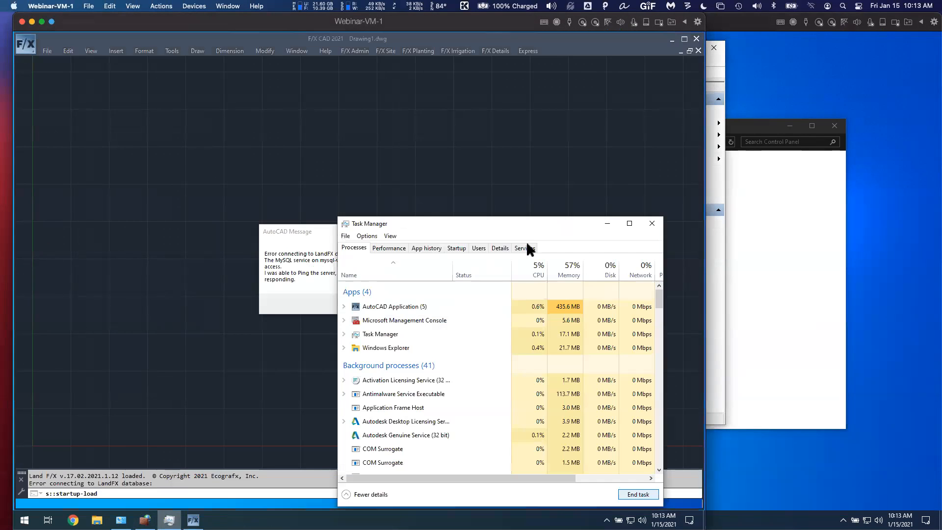
click(423, 310)
click(638, 494)
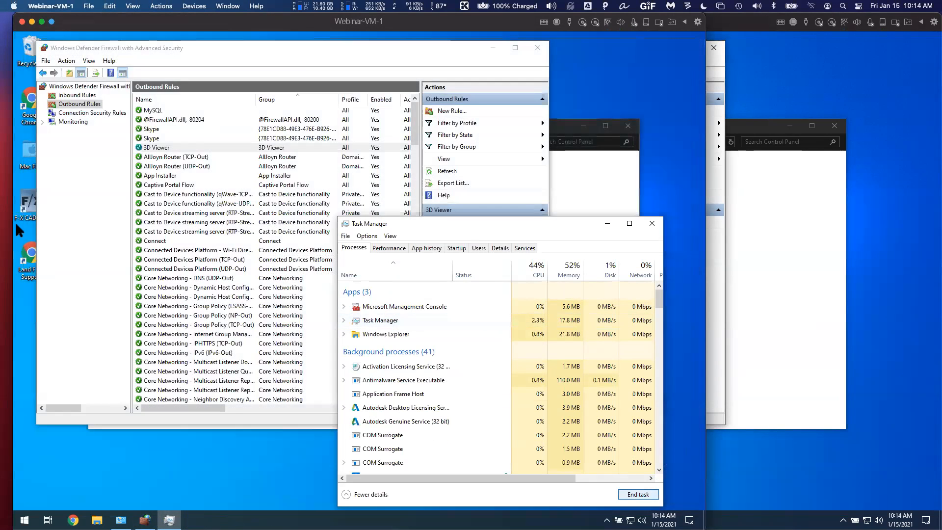
double_click(28, 204)
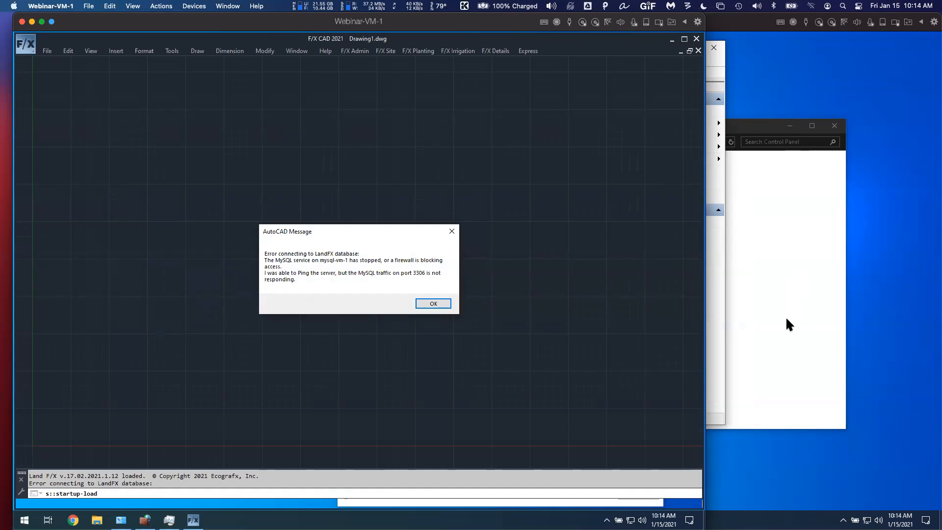
Switch to MySQL-VM-1, open Windows Services, and locate the MySQL service in the list.
click(882, 319)
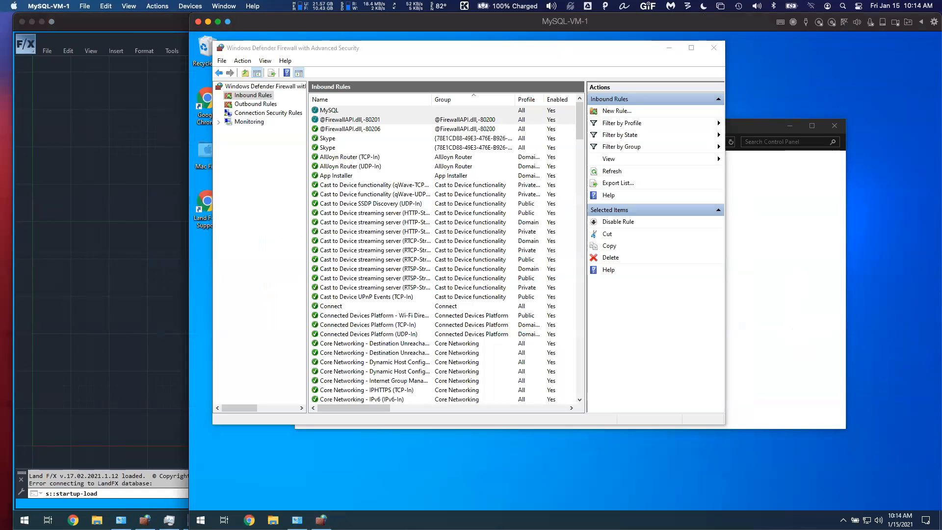
key(super)
text(service)
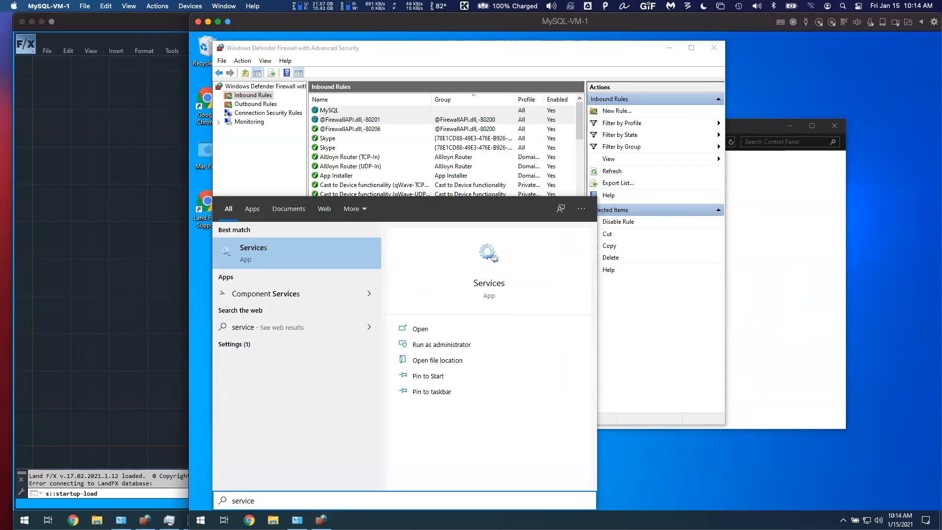
key(Return)
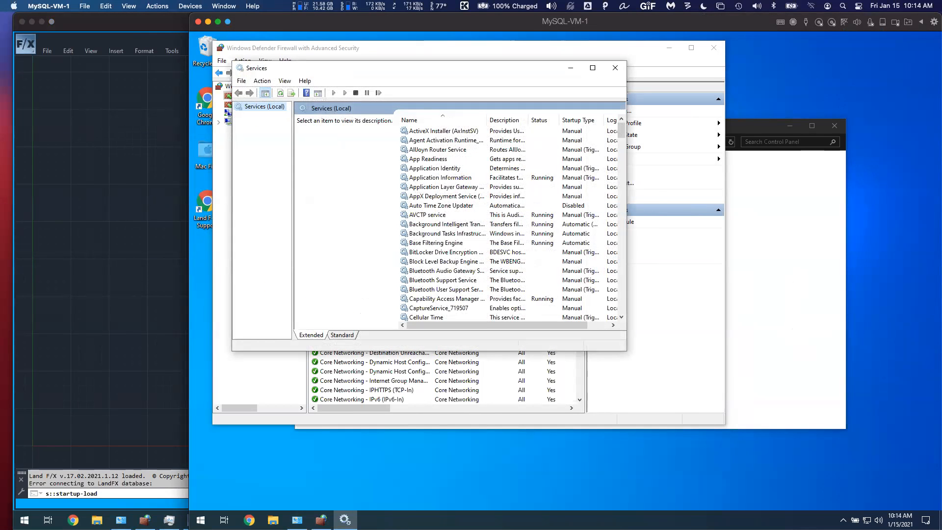
click(463, 177)
key(m)
key(y)
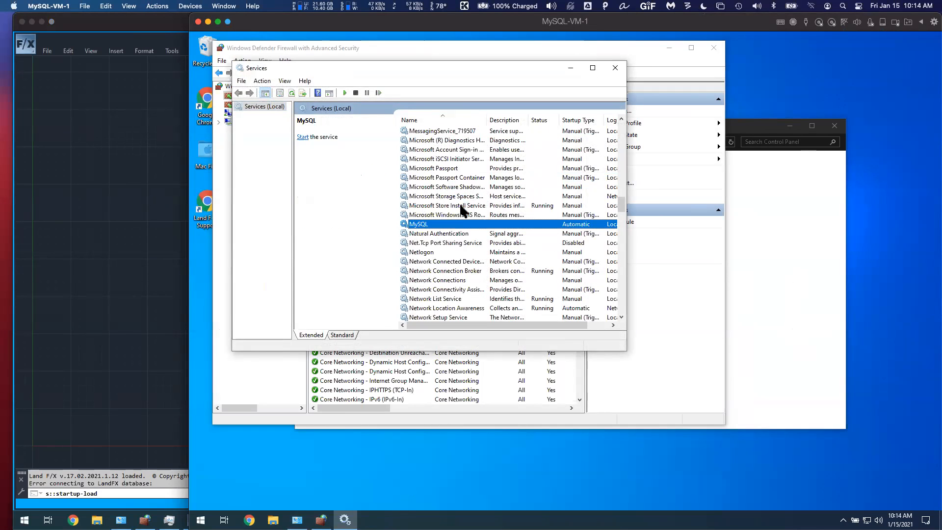
key(super)
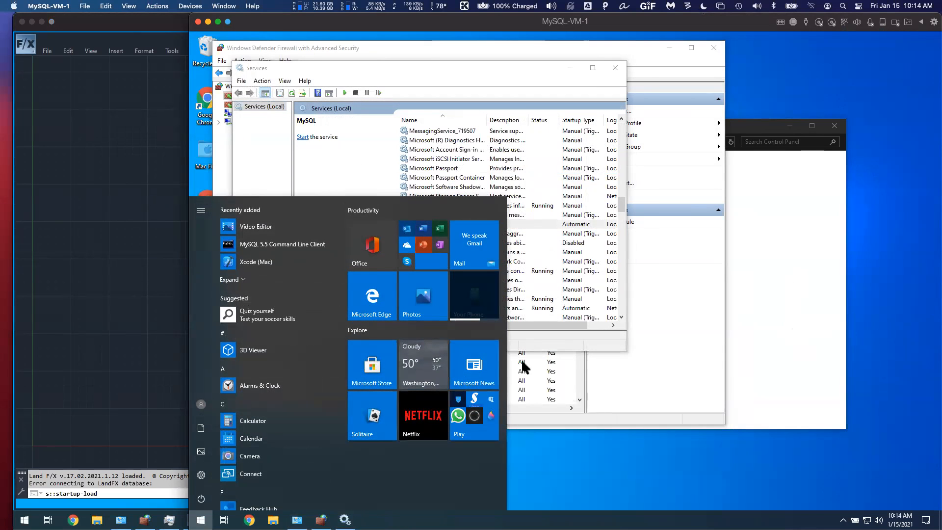
click(642, 492)
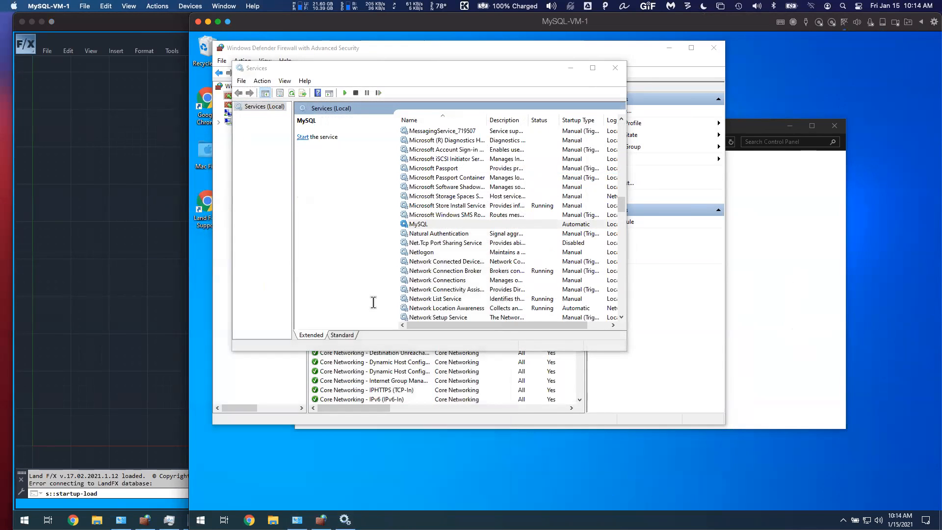
Start the MySQL service on MySQL-VM-1.
click(424, 224)
right_click(424, 225)
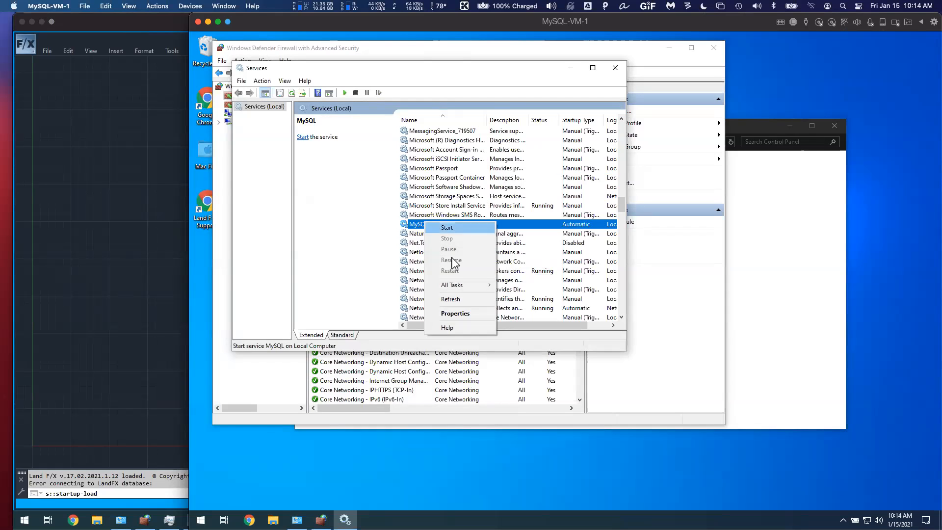
click(461, 228)
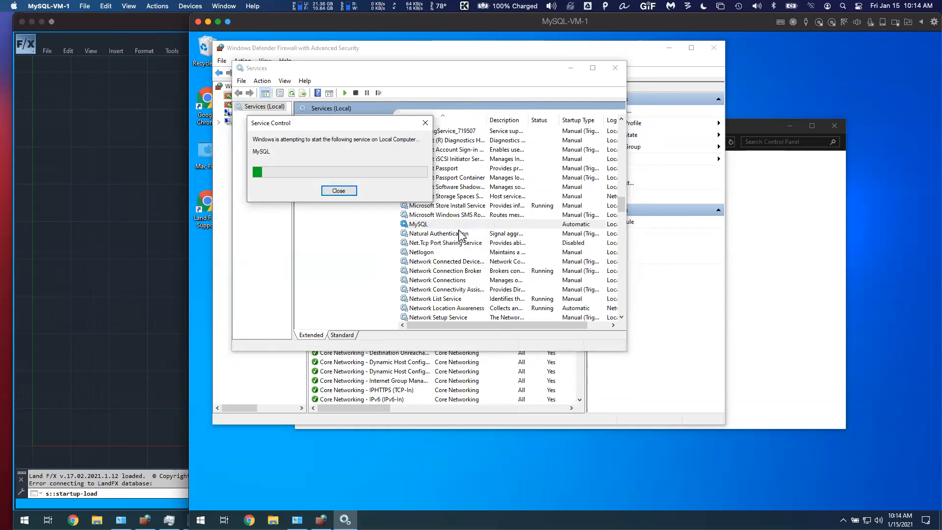
Review the startup type options in the MySQL service's properties, choose Automatic, and cancel the dialog.
right_click(423, 228)
click(447, 314)
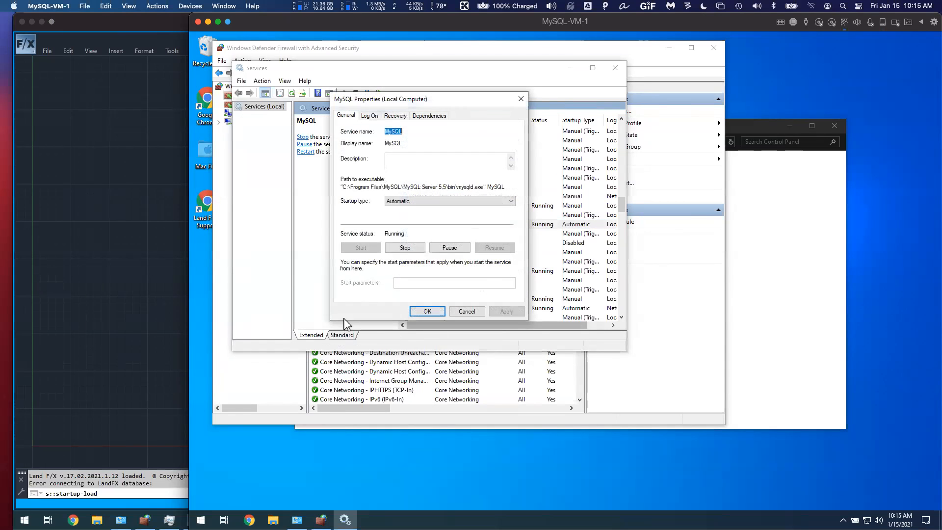
click(421, 201)
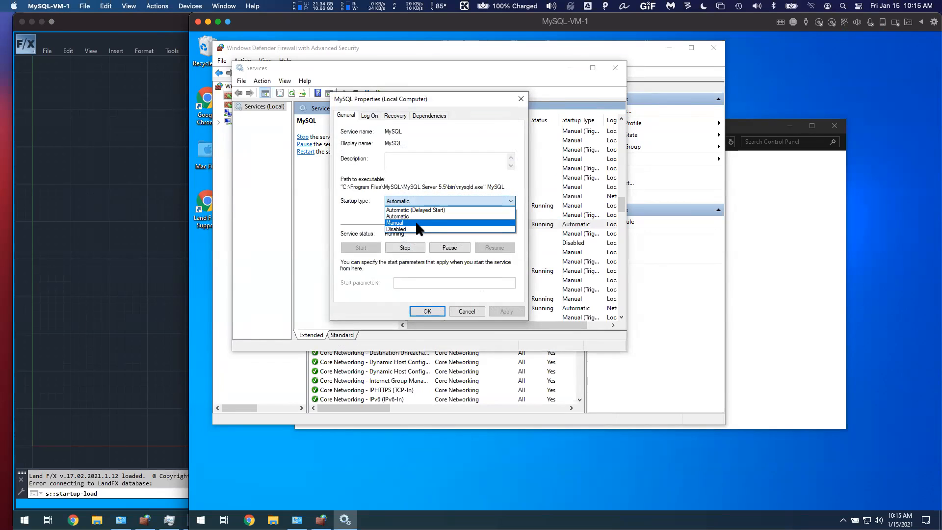
click(416, 217)
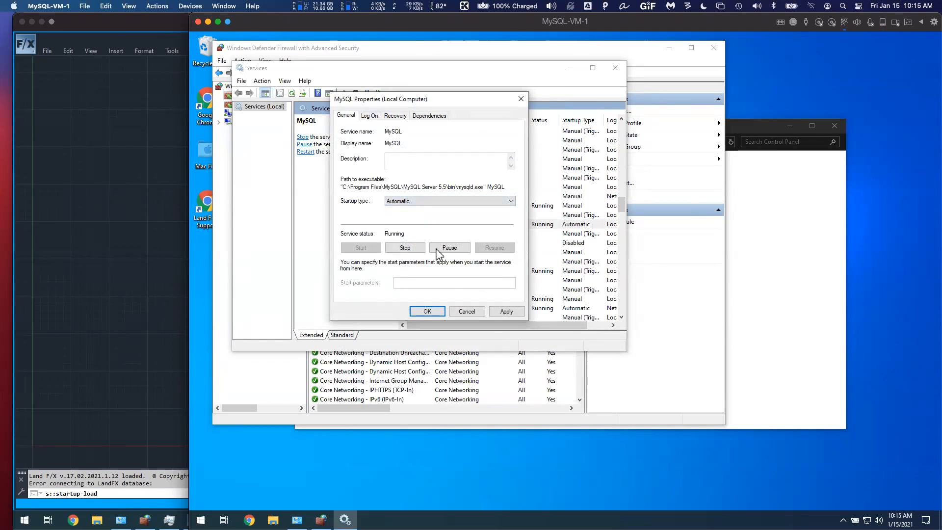
click(466, 312)
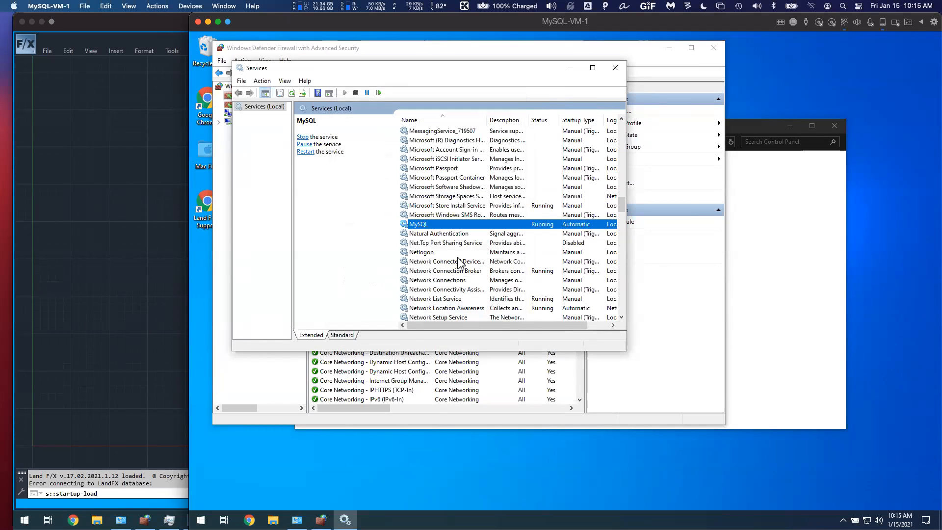
Return to Webinar-VM-1, end the AutoCAD application again, and restart F/X CAD to retest the database connection.
click(147, 357)
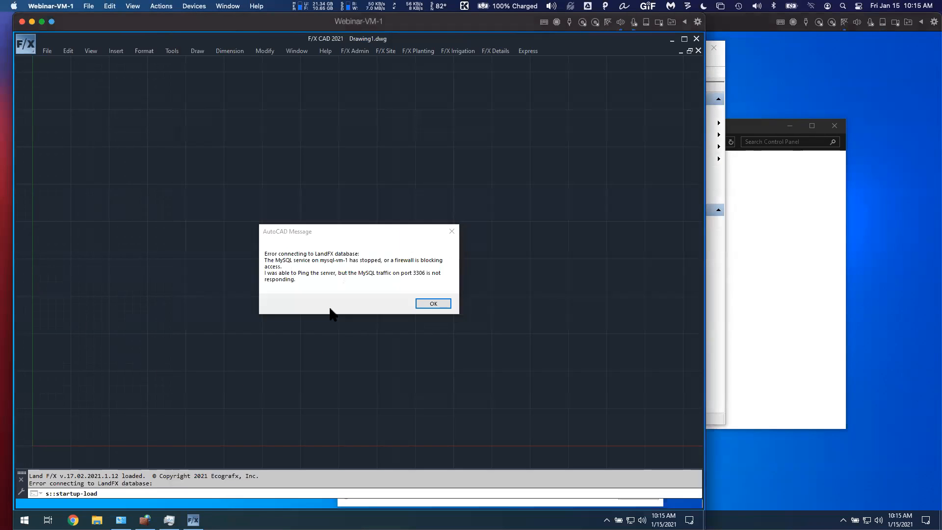
click(169, 519)
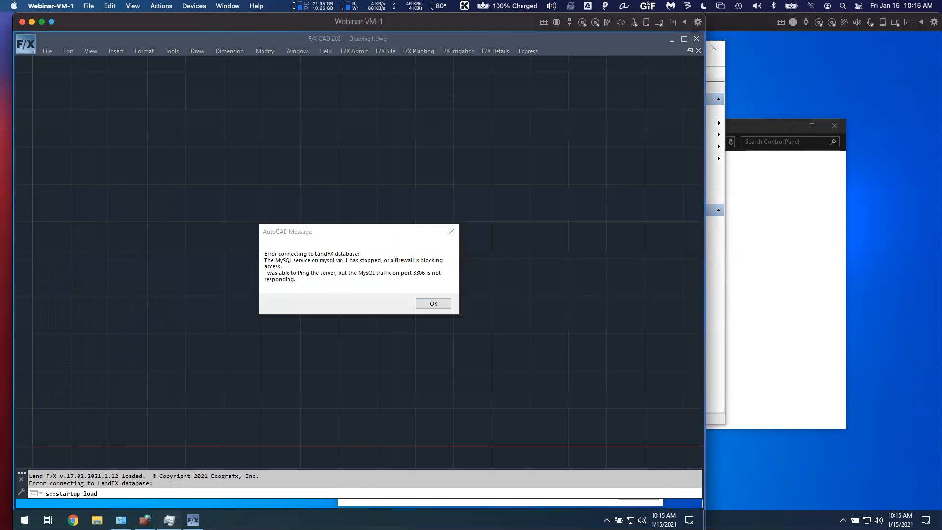
click(377, 308)
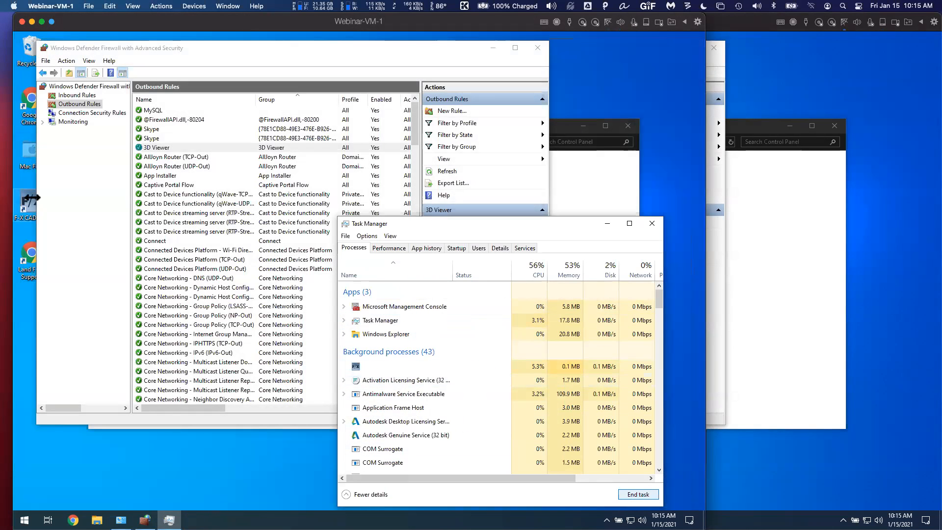
double_click(32, 195)
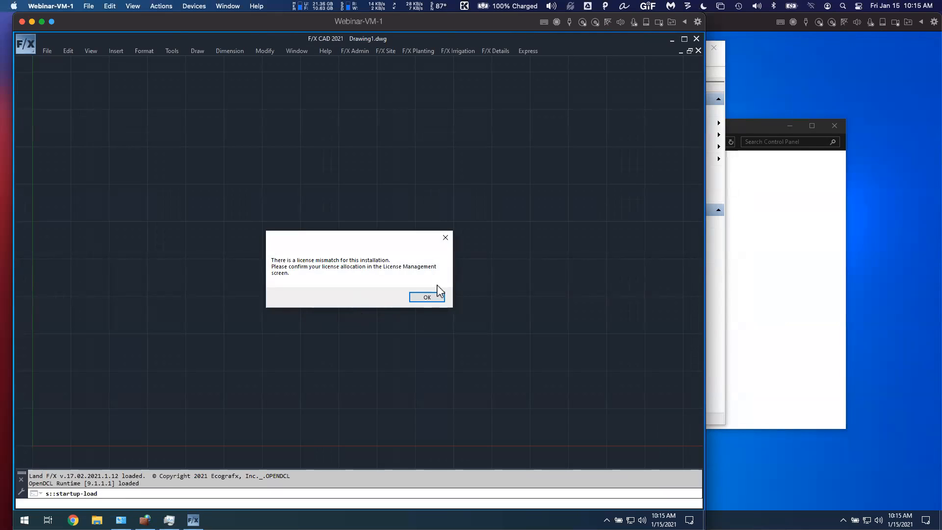
Acknowledge the license mismatch, get through License Management and the remaining startup prompts, and open the Land F/X project list.
click(432, 298)
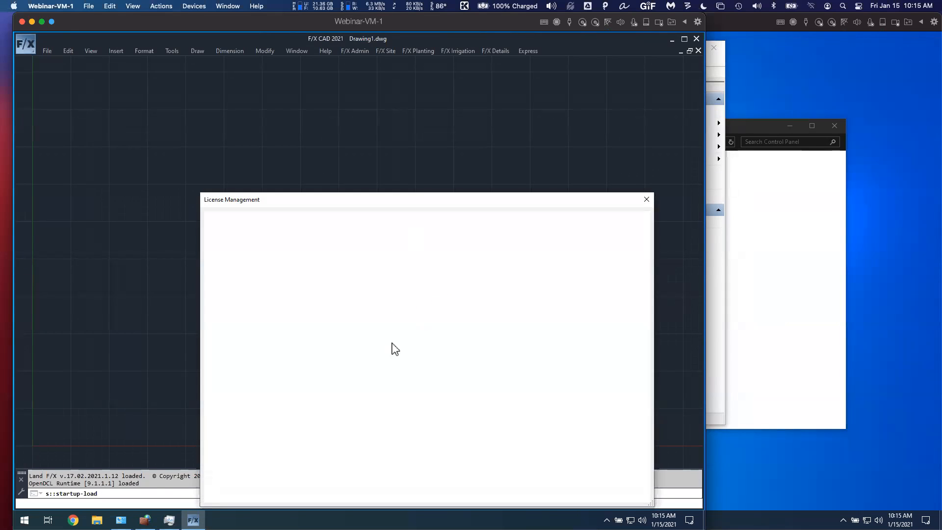
click(553, 434)
click(553, 391)
click(623, 289)
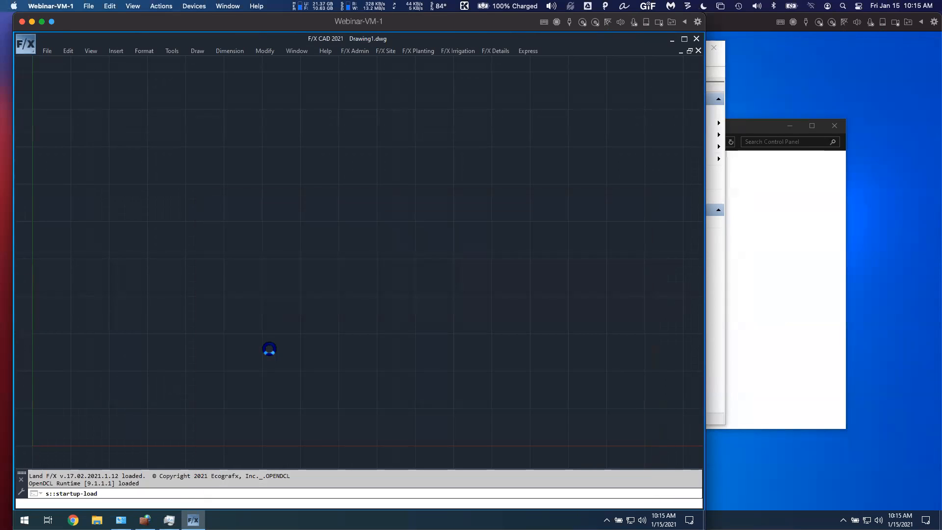
click(434, 293)
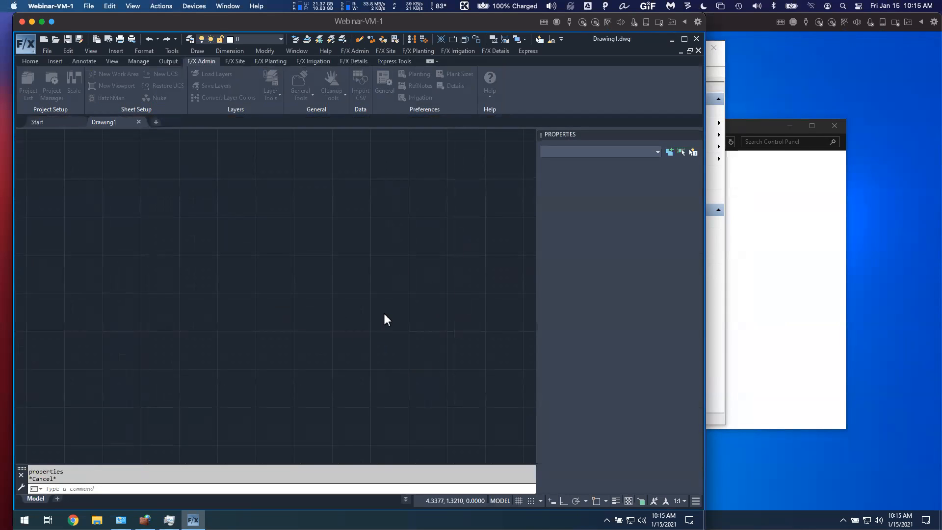
click(242, 396)
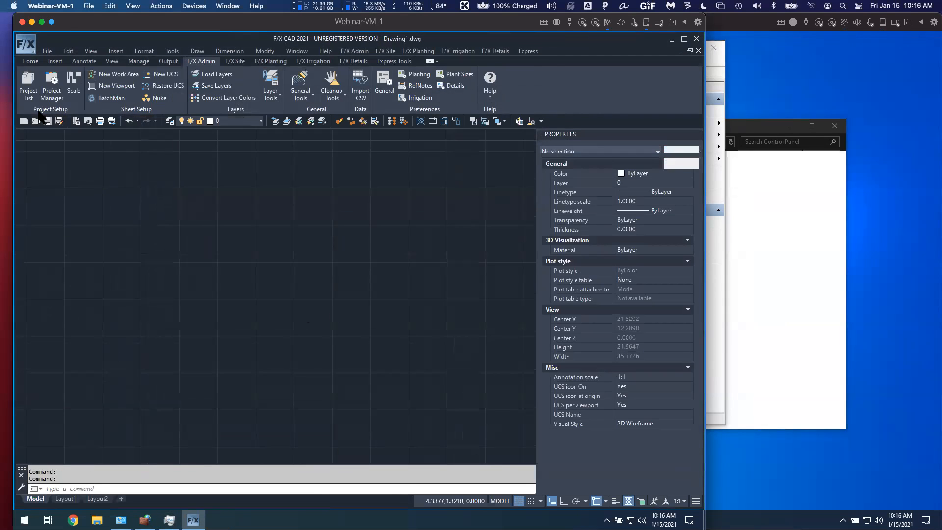
click(31, 81)
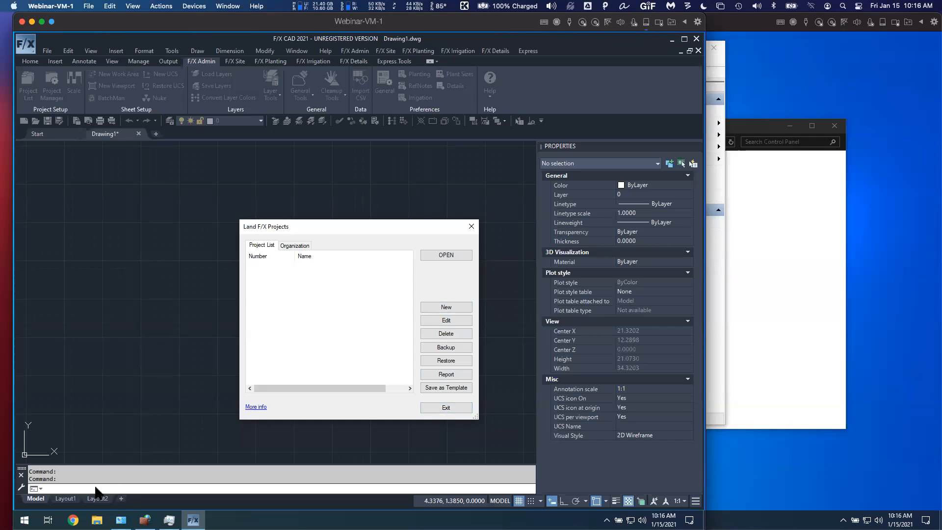
Examine the MySQL rule in the workstation firewall's outbound rules and return to the Land F/X project list.
click(144, 519)
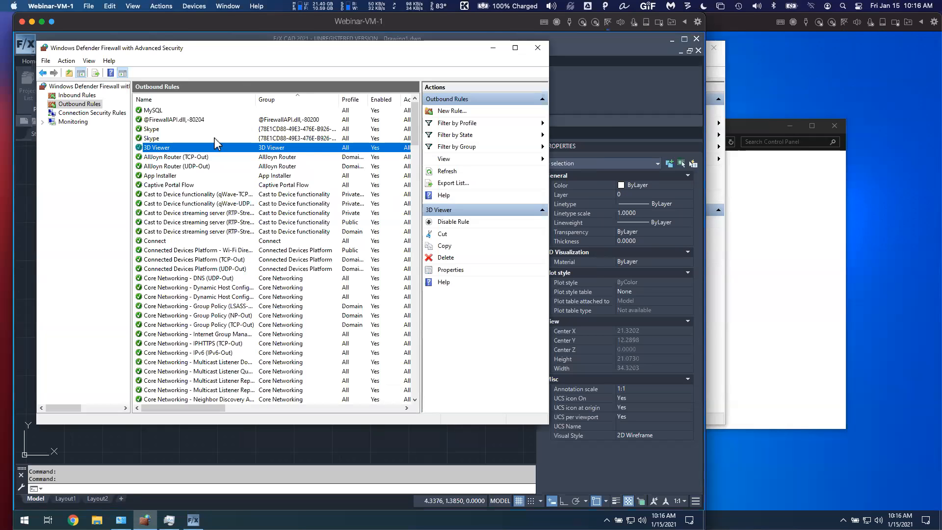
click(150, 111)
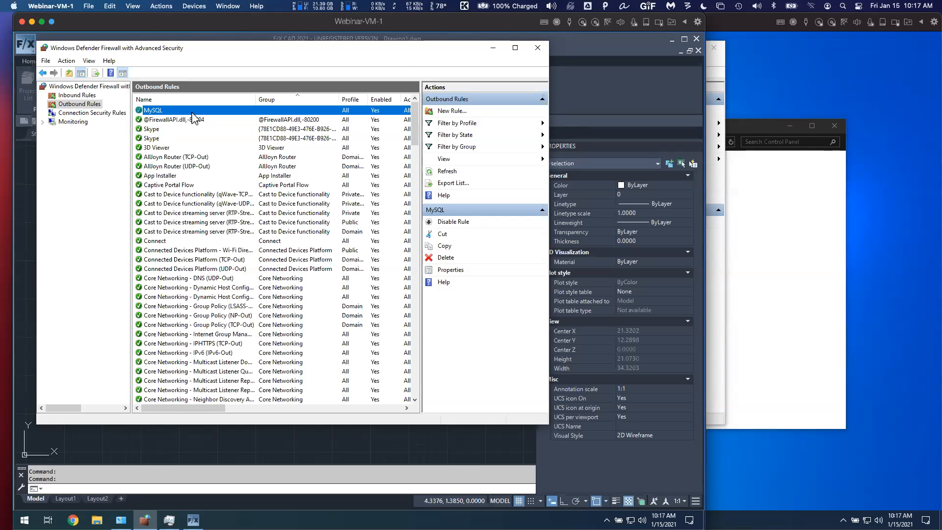
click(645, 45)
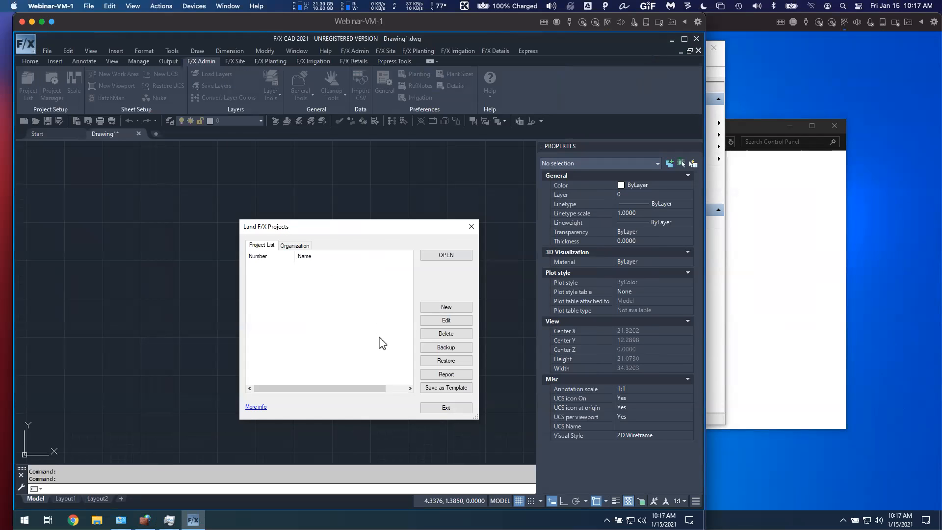
Create a Land F/X project with number 001 and name test, and accept its details in the Project Manager.
click(448, 308)
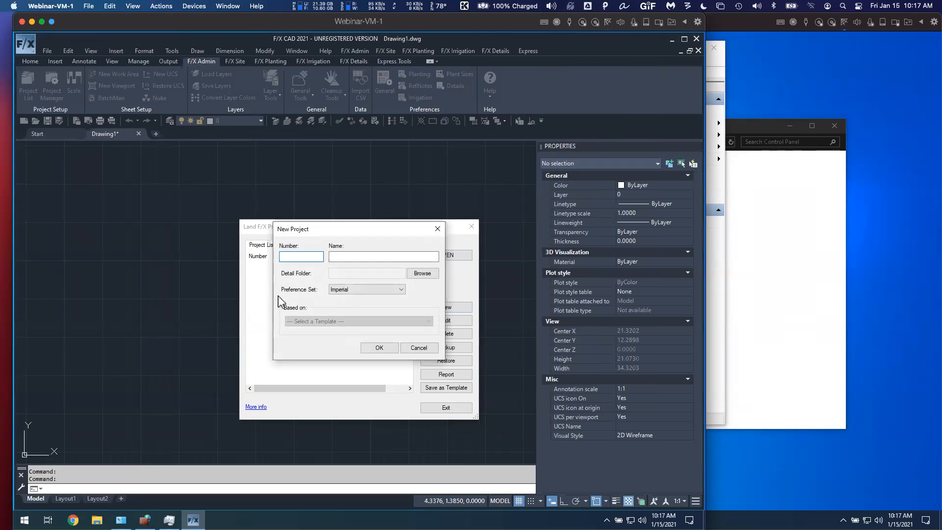
text(001)
key(Tab)
text(test)
key(Return)
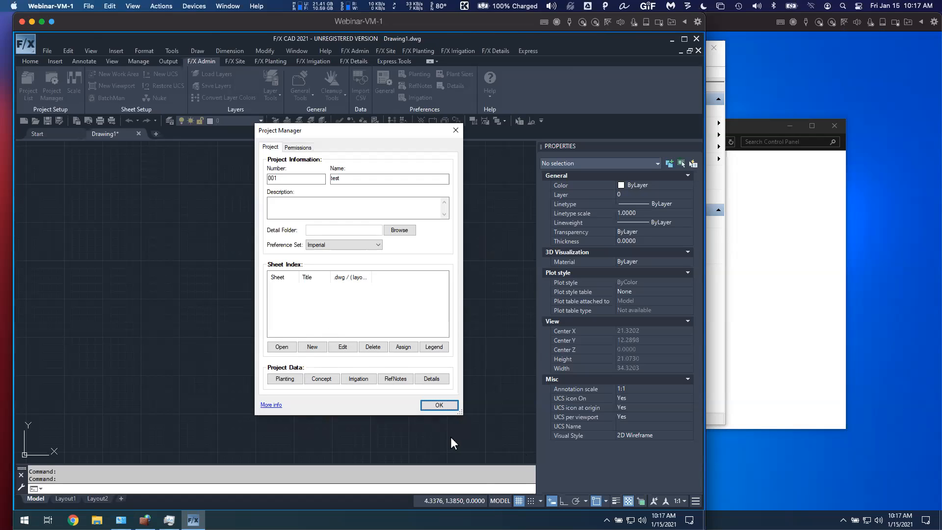
click(449, 407)
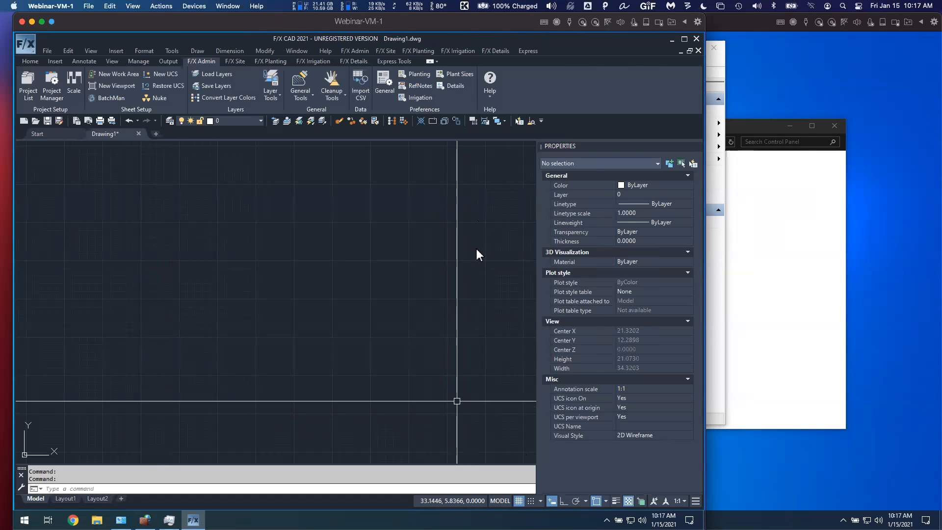
Close the Webinar-VM-1 virtual machine window and enlarge the Webinar-VM-2 window to fill the screen.
click(22, 22)
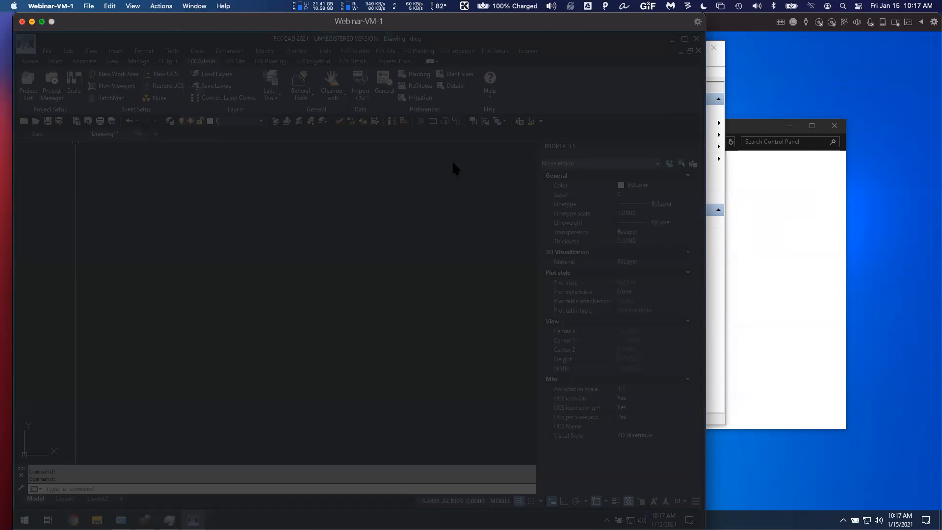
click(198, 22)
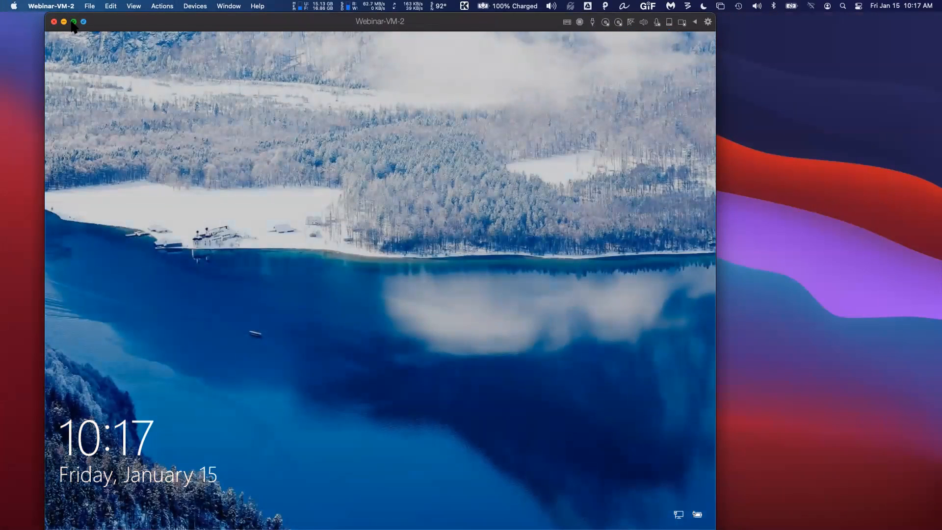
mouse_move(73, 26)
click(91, 38)
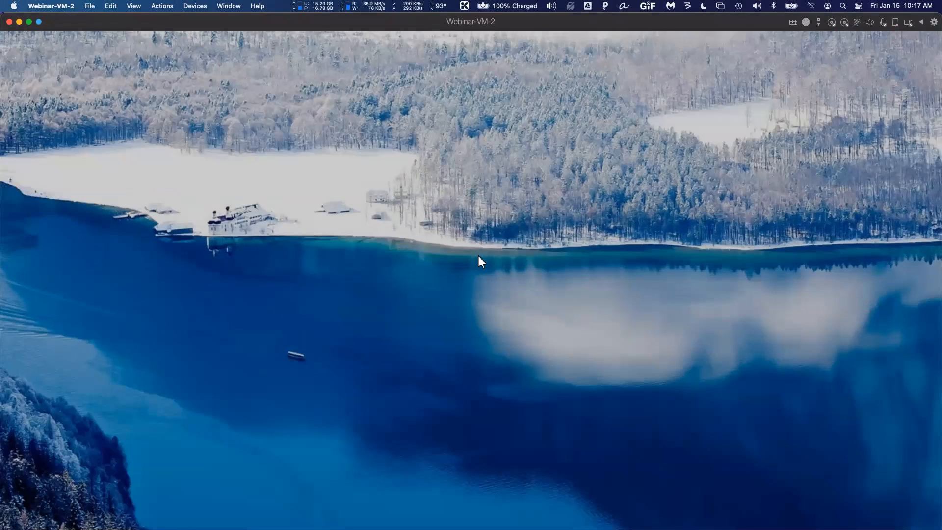
Sign in to Windows on Webinar-VM-2 by entering the account password.
click(479, 259)
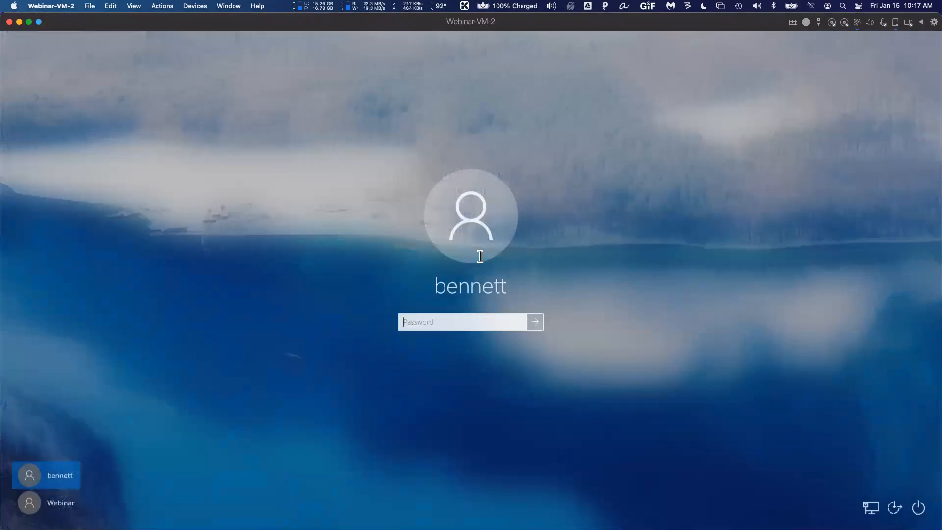
text(••••)
key(Return)
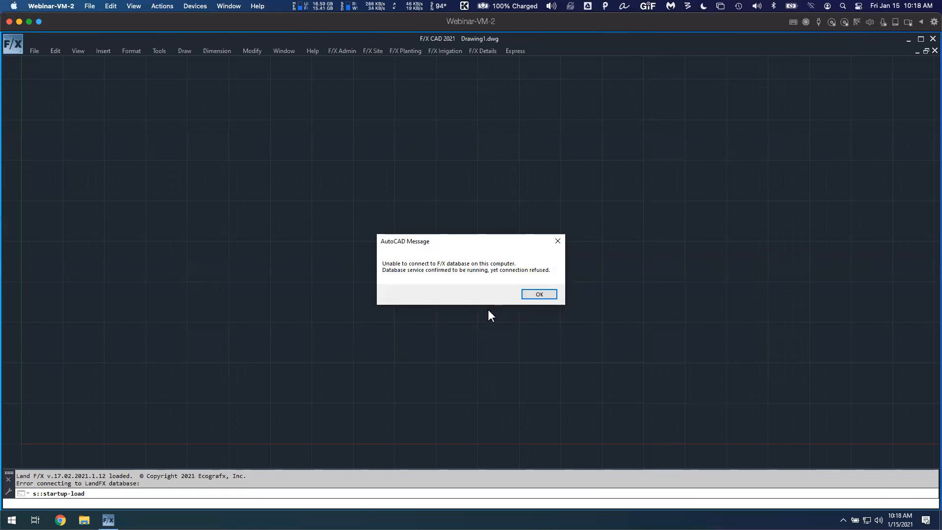
End the AutoCAD Application process in Task Manager and move the Task Manager window aside.
right_click(191, 520)
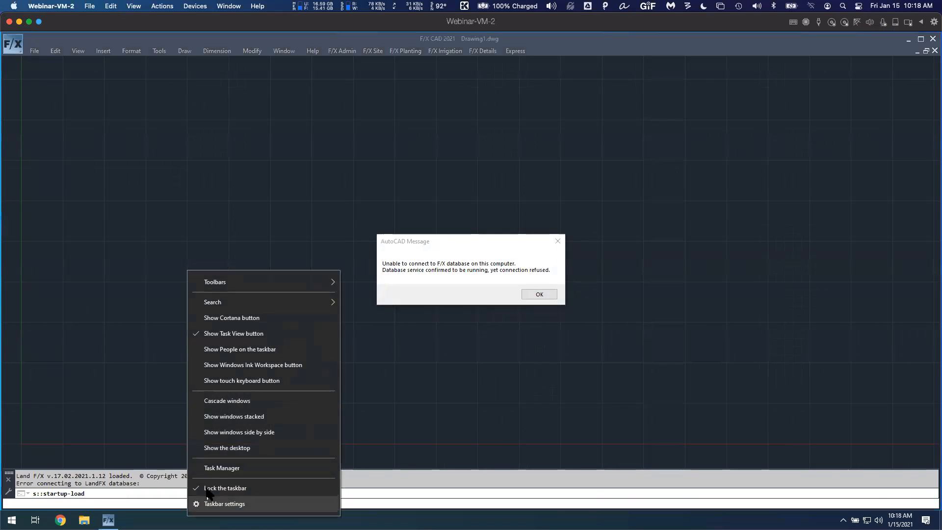
click(214, 467)
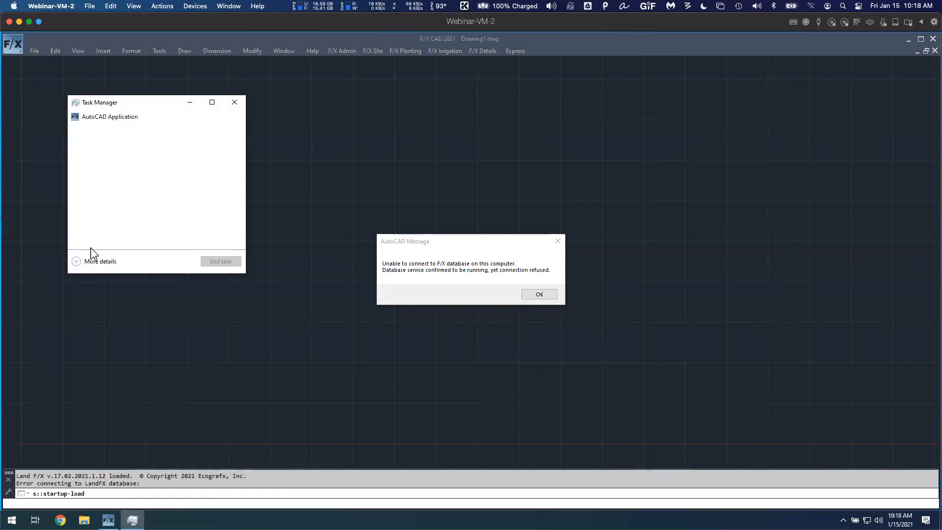
click(93, 261)
click(110, 185)
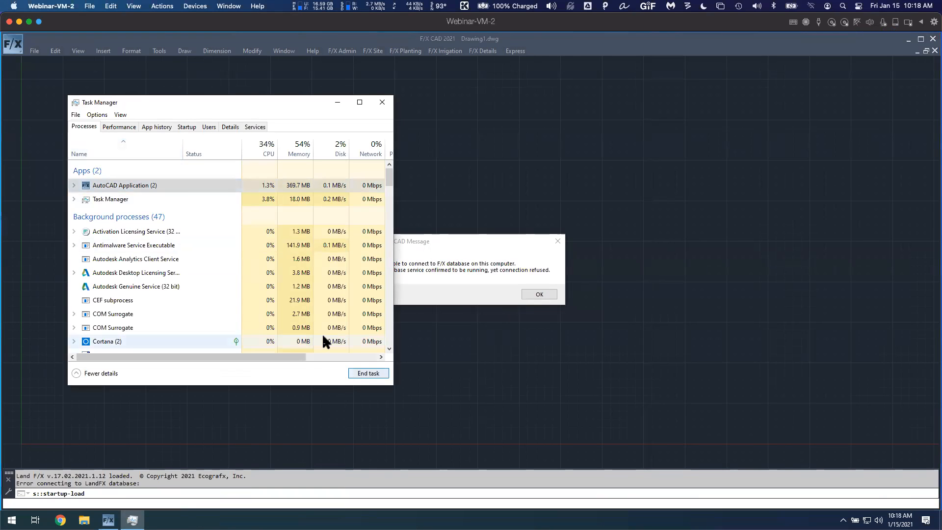
click(358, 372)
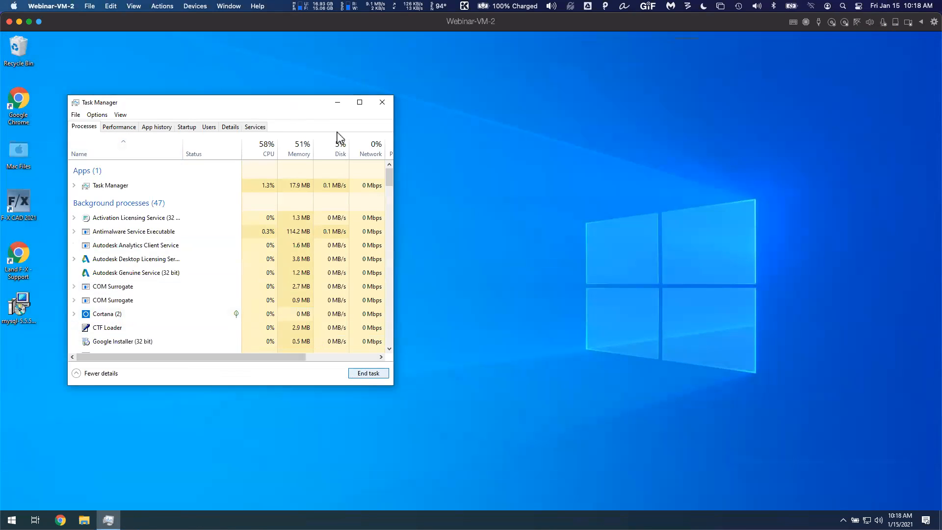
drag(309, 116, 839, 224)
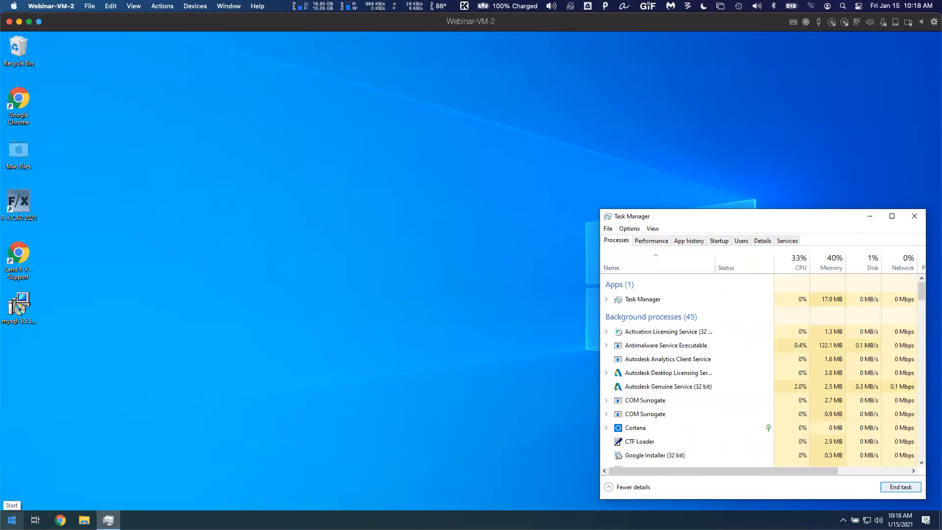
Open Windows Services and stop the MySQL service.
click(11, 519)
text(servi)
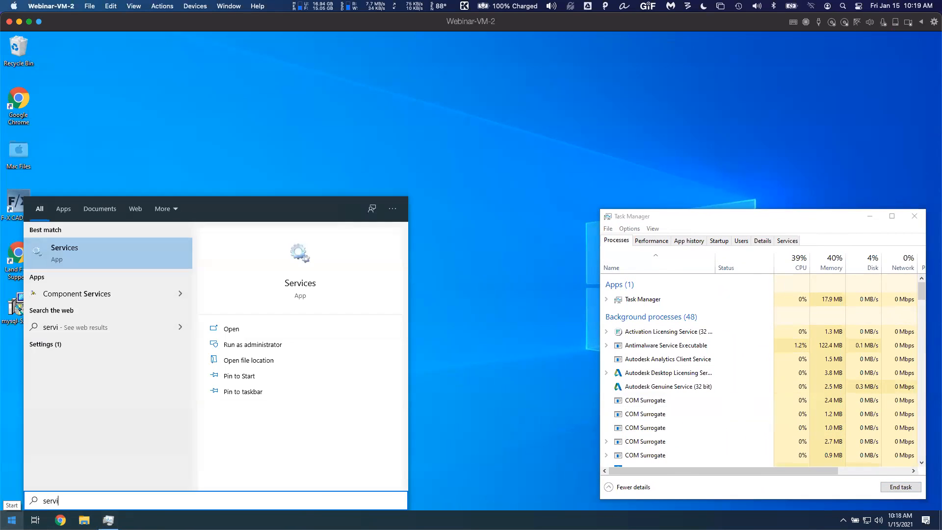
key(Return)
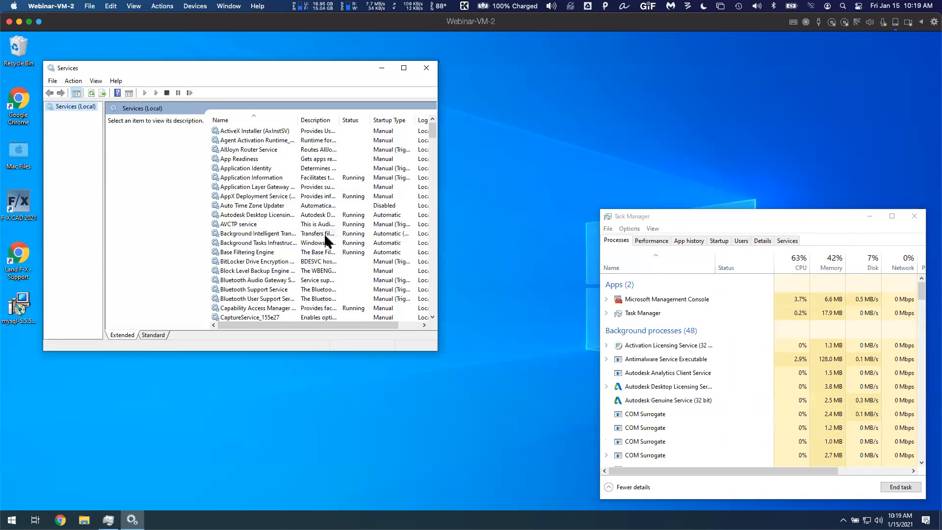
click(326, 235)
text(my)
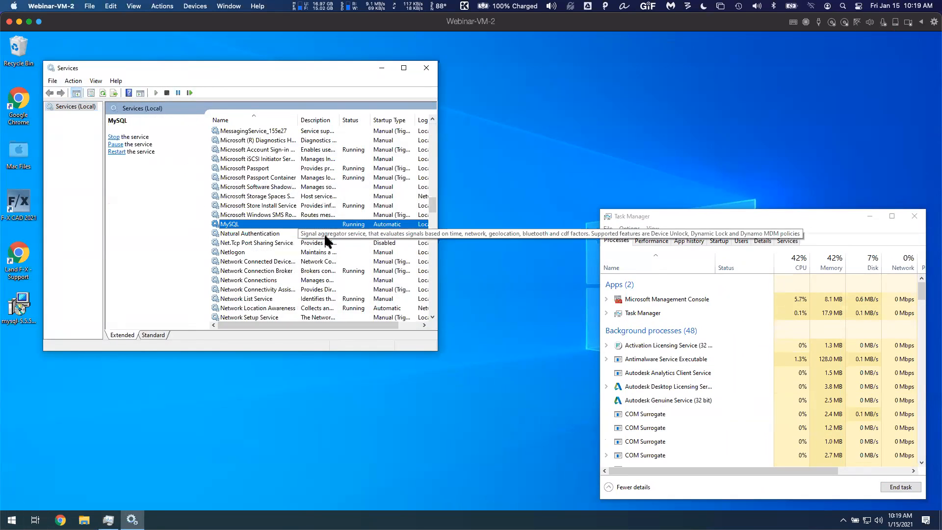
right_click(230, 225)
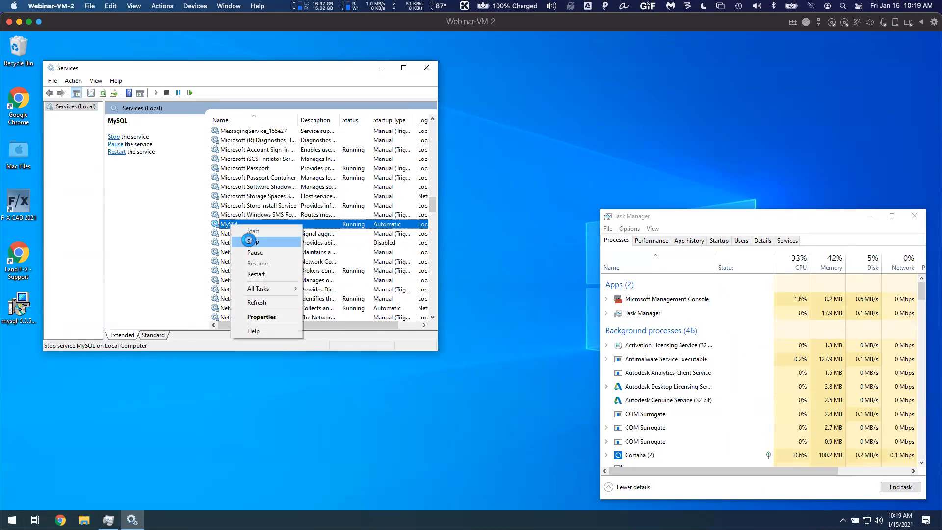
click(246, 241)
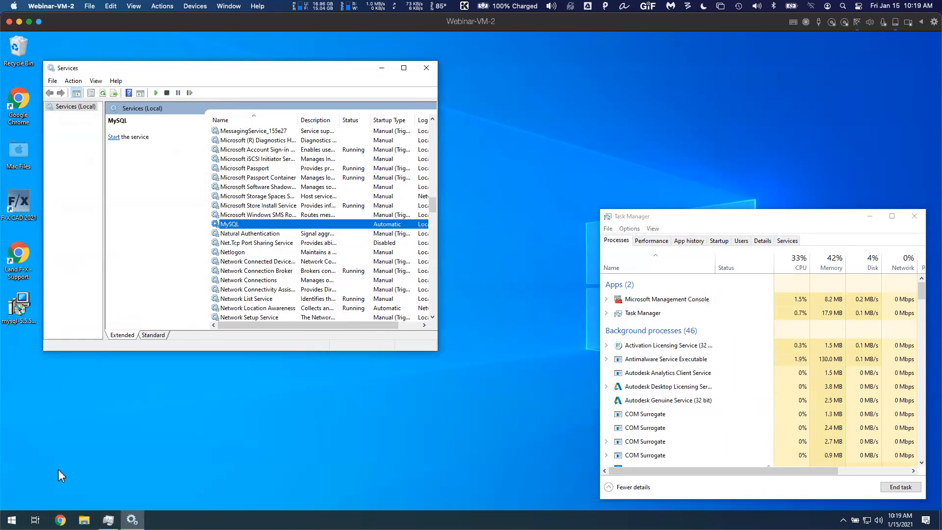
Open the C:\LandFX\data folder in File Explorer.
click(84, 520)
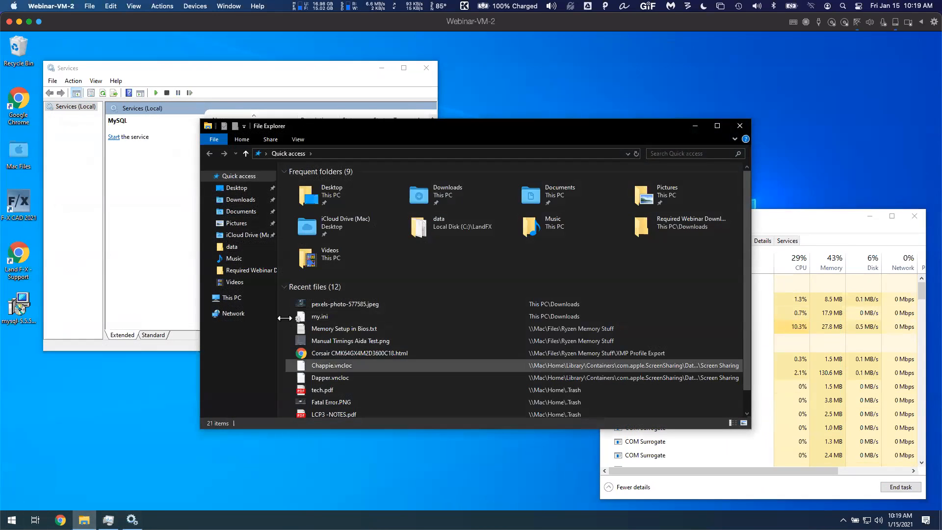
click(246, 297)
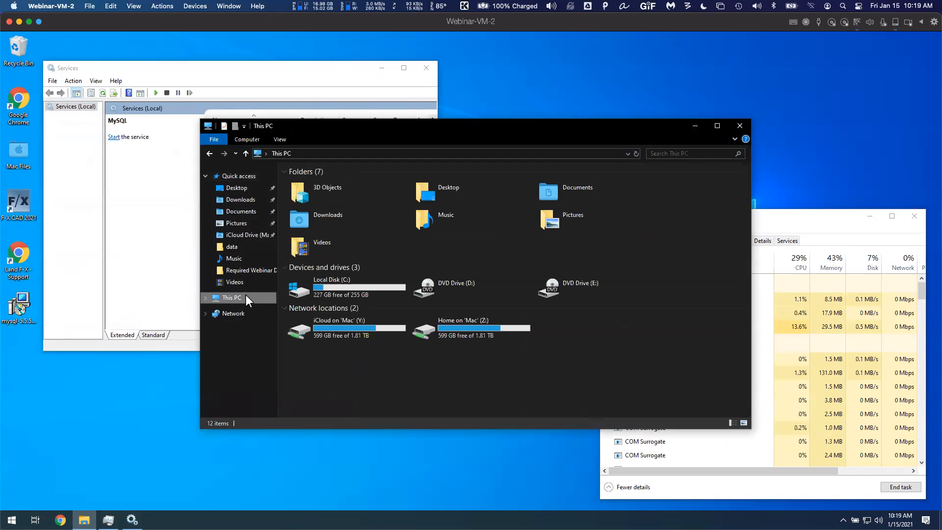
double_click(308, 290)
double_click(311, 184)
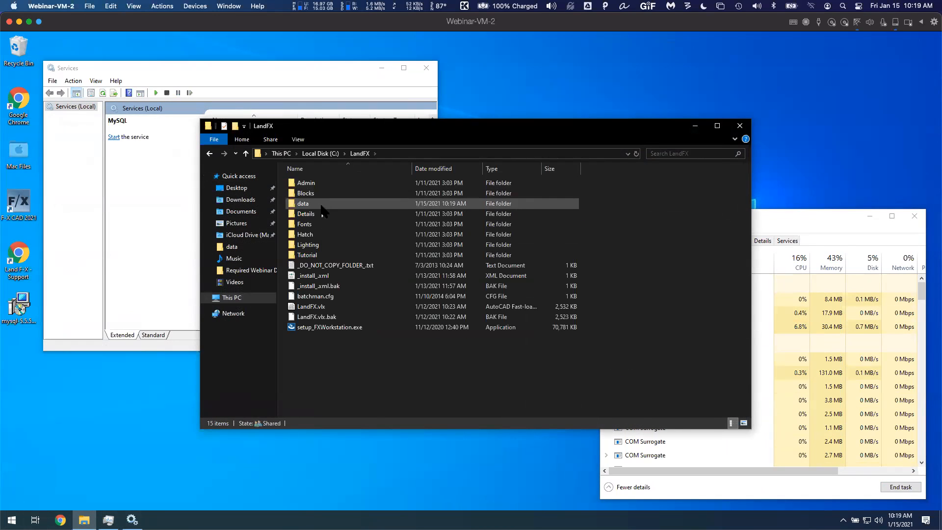
double_click(315, 202)
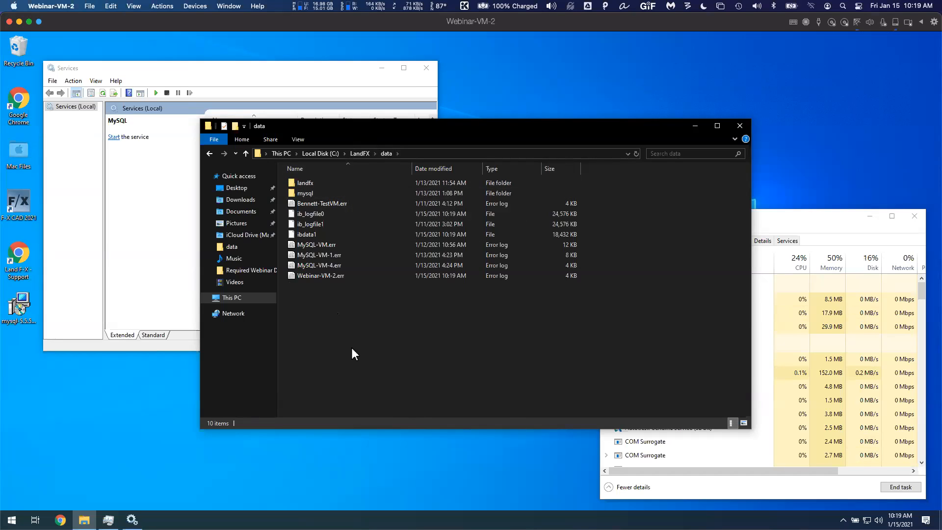
Delete all contents of the LandFX data folder, including the landfx and mysql folders, ibdata1 and the log files.
click(308, 235)
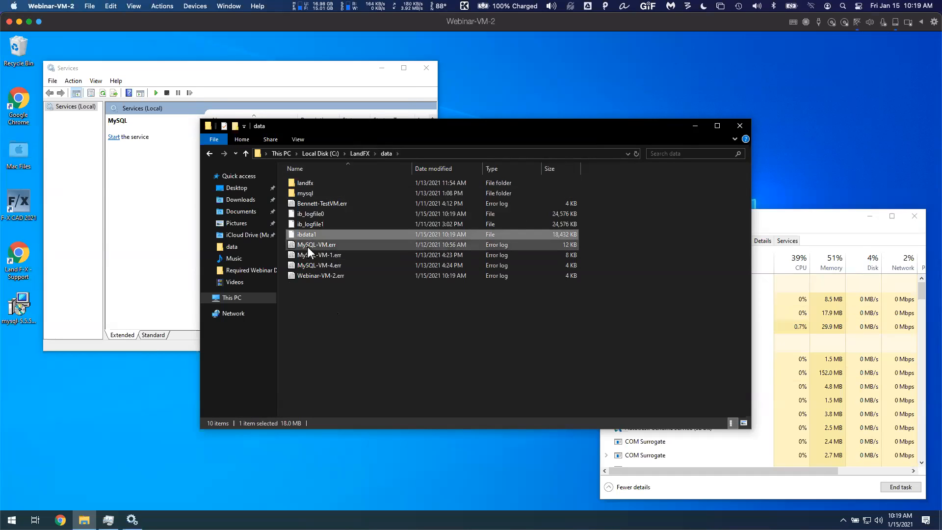
click(350, 318)
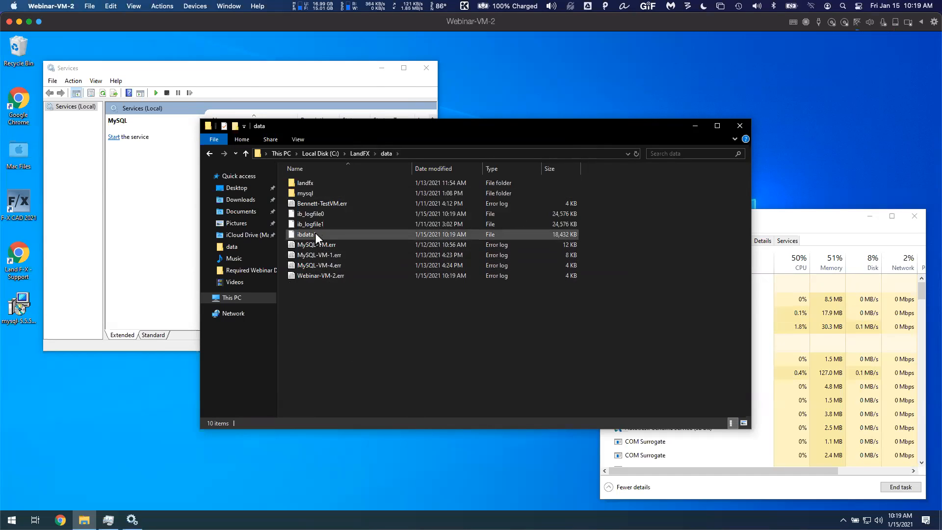
mouse_move(316, 234)
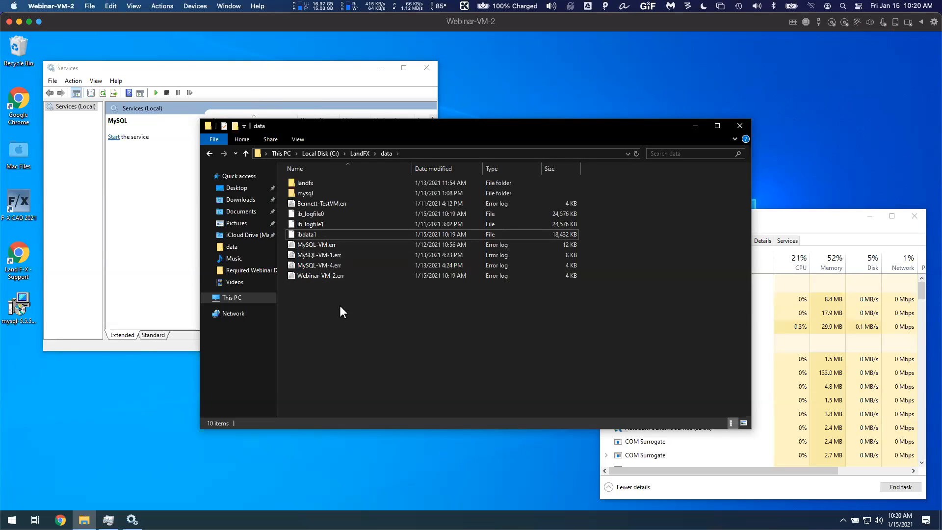
drag(322, 311, 320, 177)
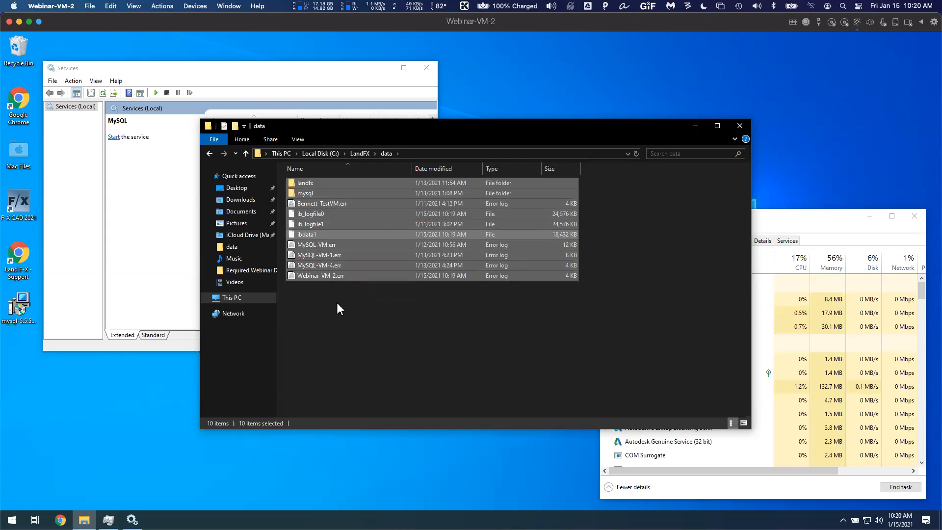
click(337, 302)
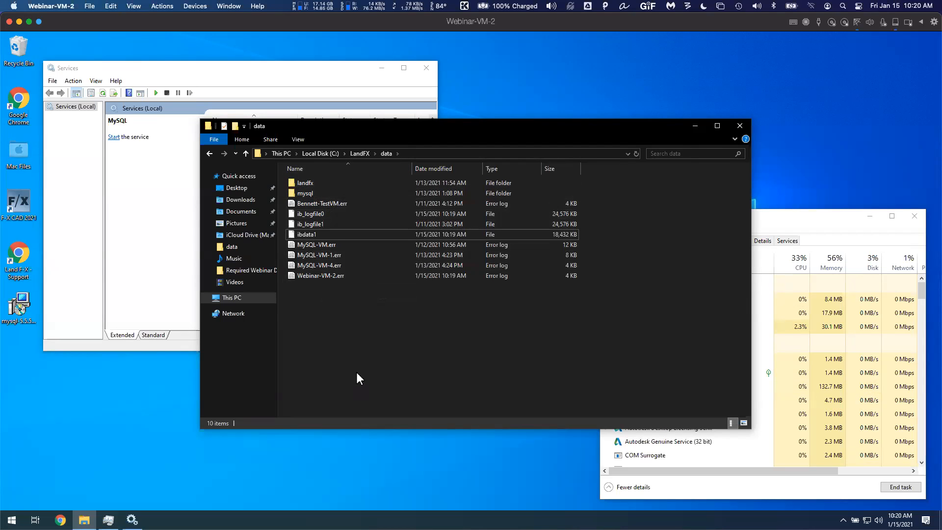
drag(348, 352, 322, 184)
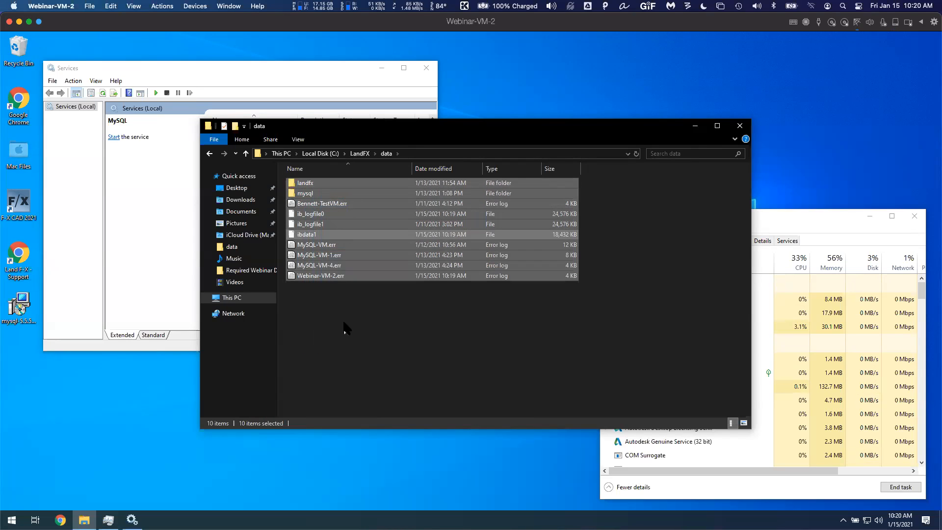
key(Delete)
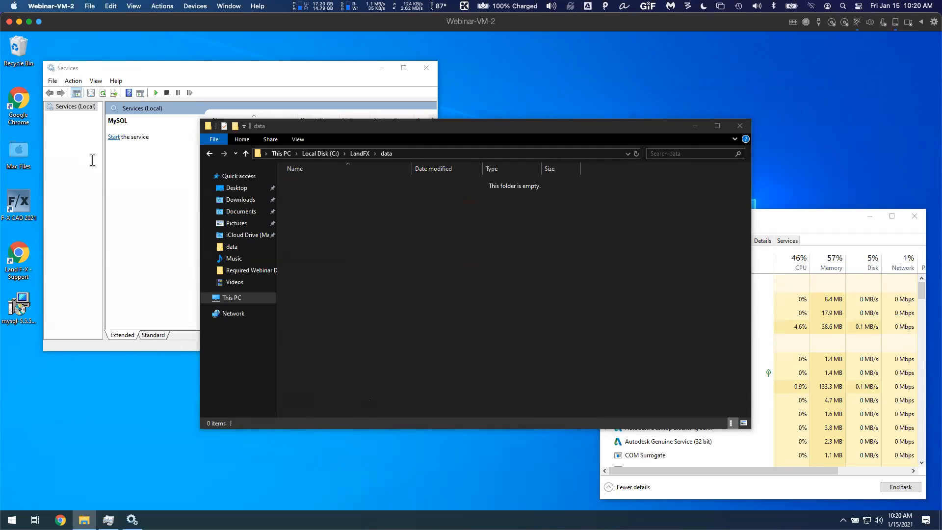
Uninstall MySQL Server 5.5 from the installed Windows apps and close the Settings window.
right_click(11, 519)
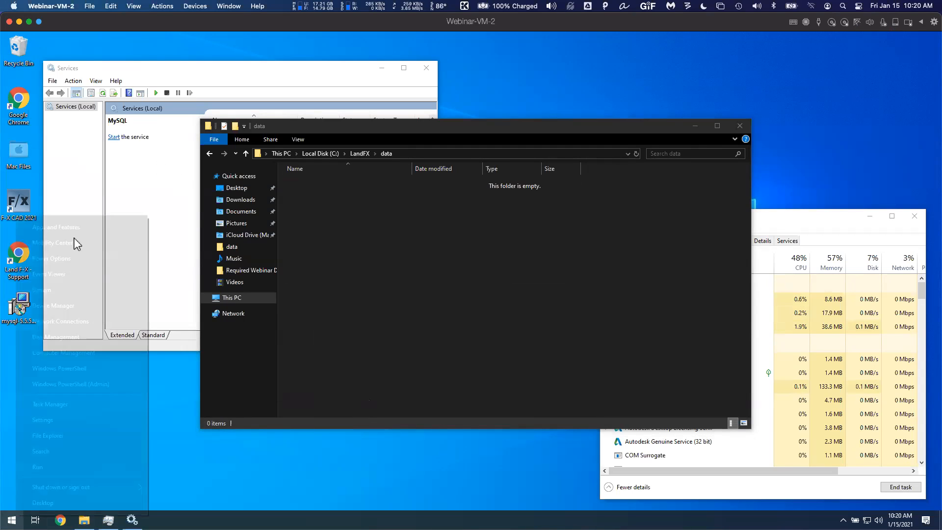
click(76, 227)
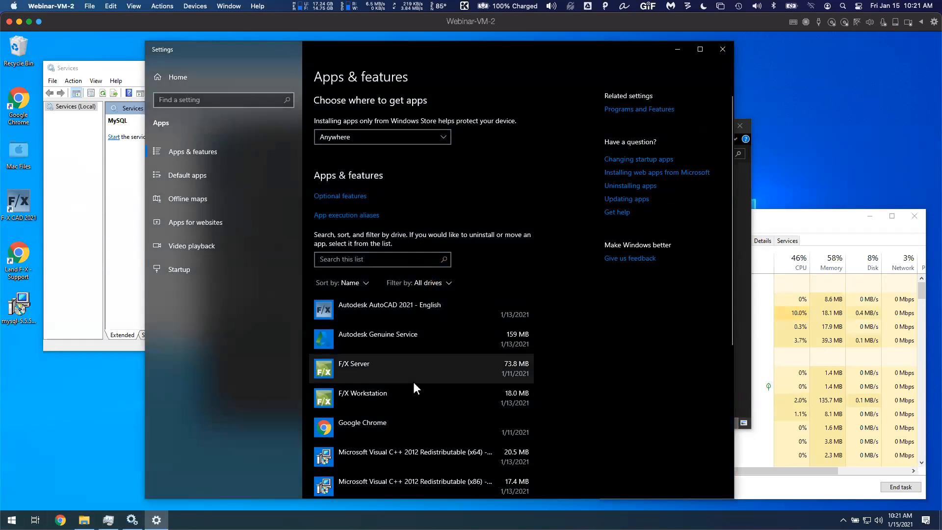
click(414, 382)
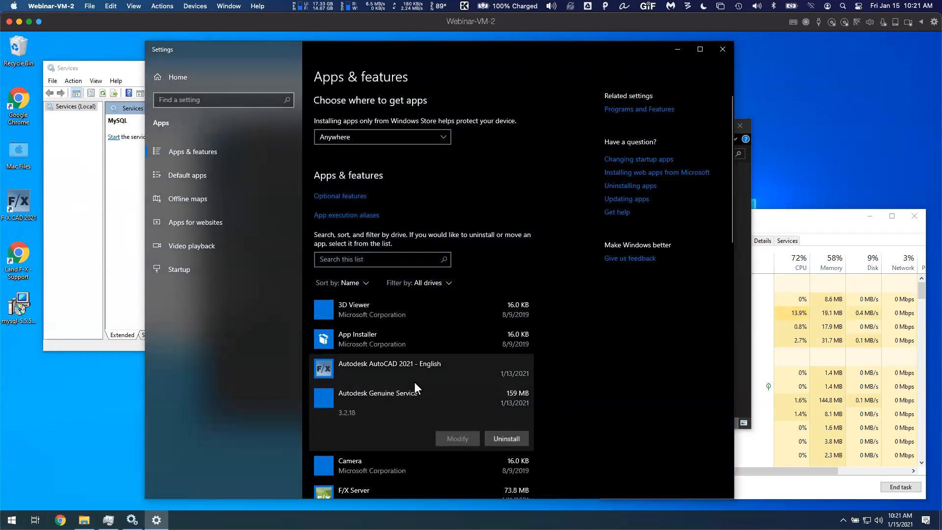
scroll(413, 383, down, 10)
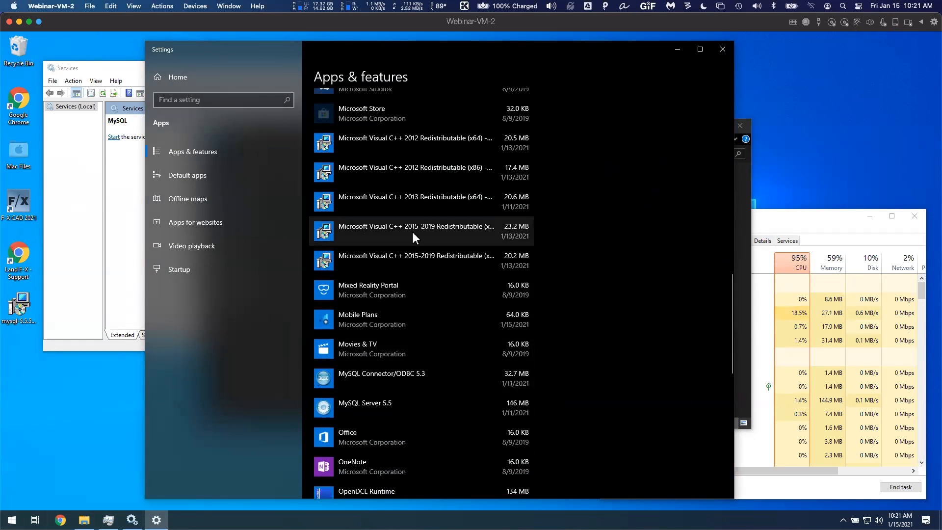
click(381, 406)
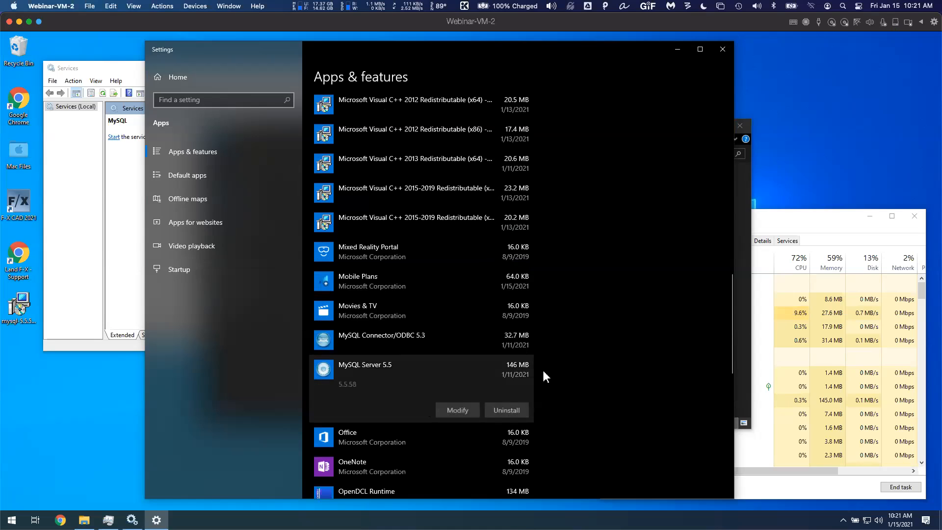
click(520, 409)
click(566, 391)
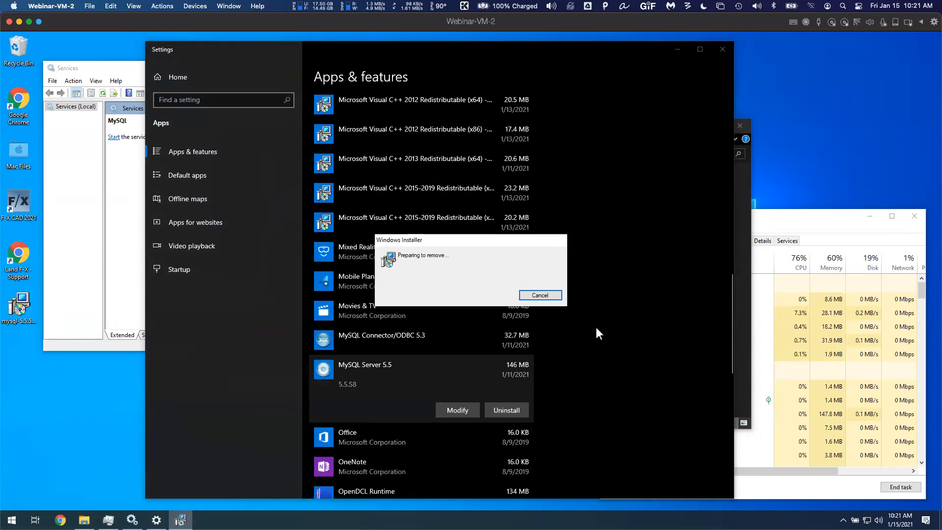
scroll(518, 321, down, 1)
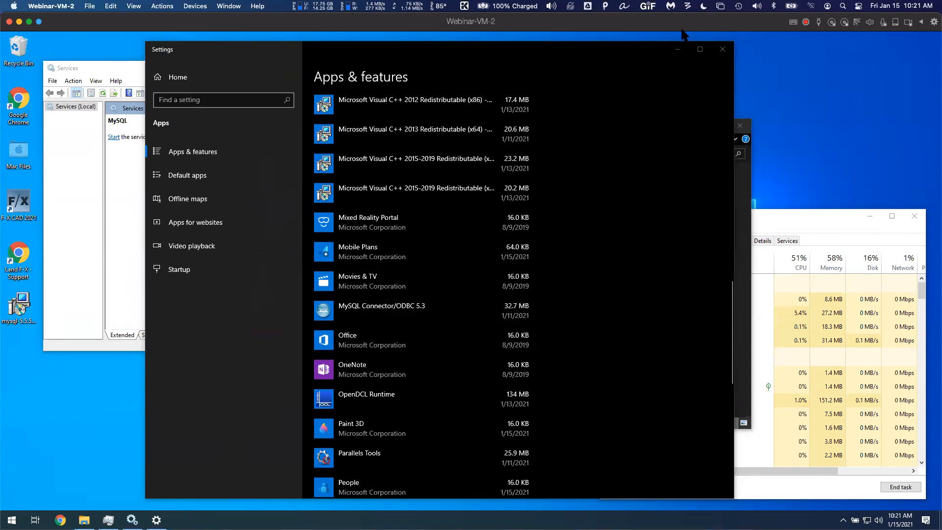
click(722, 49)
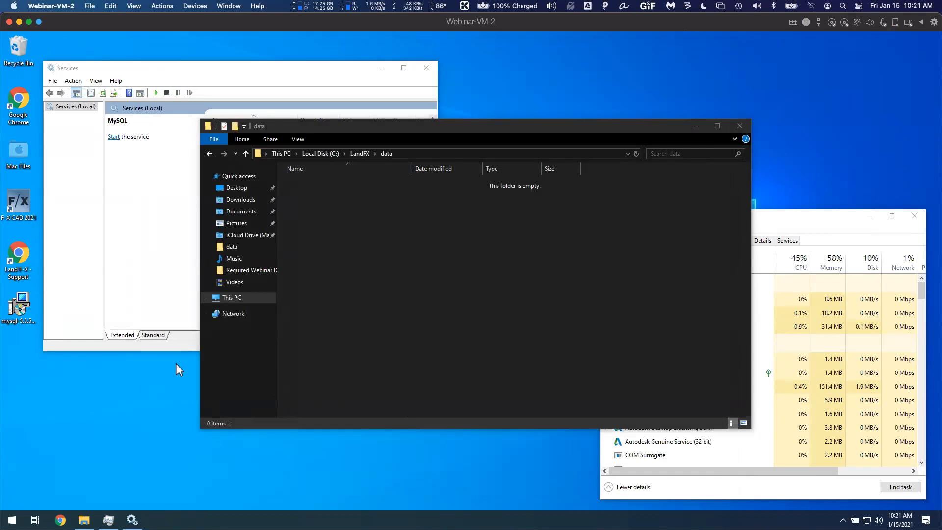
Launch the MySQL Server 5.5 installer from the desktop and close the Services window.
double_click(19, 306)
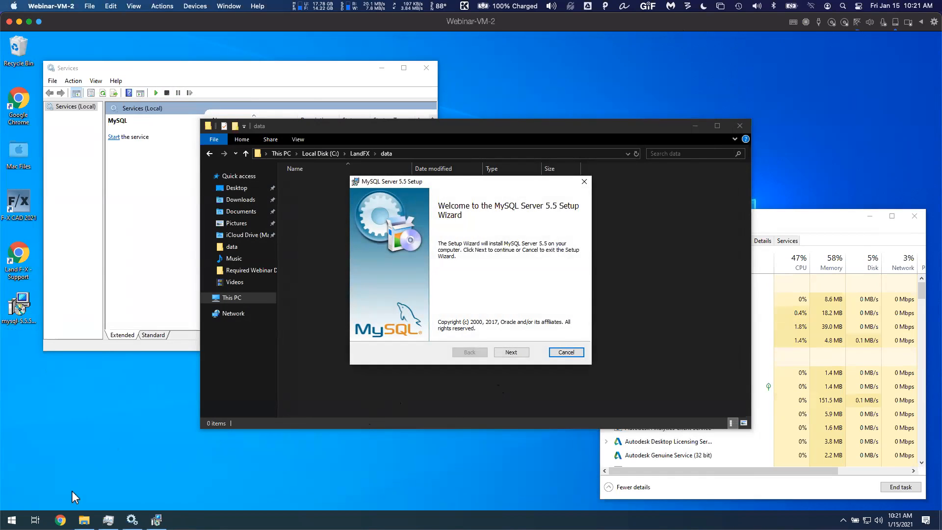
click(132, 520)
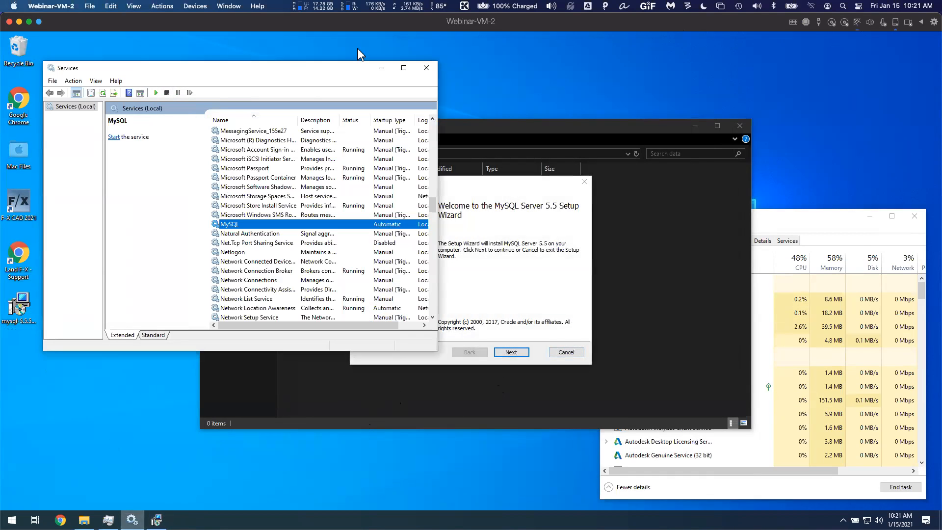
click(426, 67)
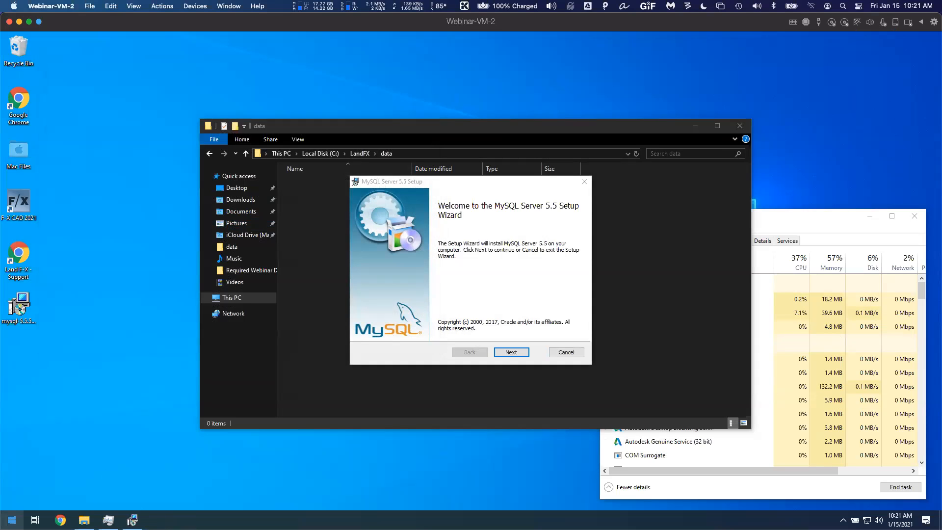
right_click(11, 519)
click(85, 232)
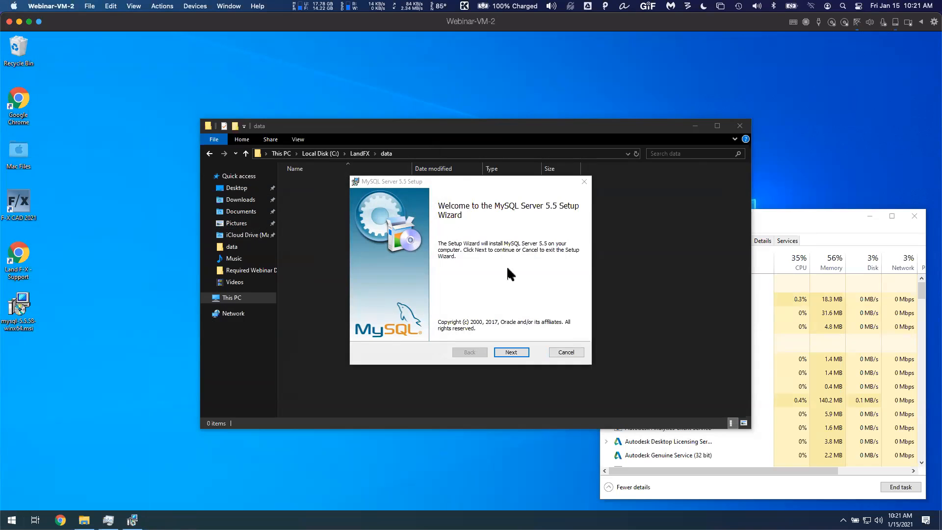
Accept the MySQL license agreement and choose the Custom setup type.
click(510, 351)
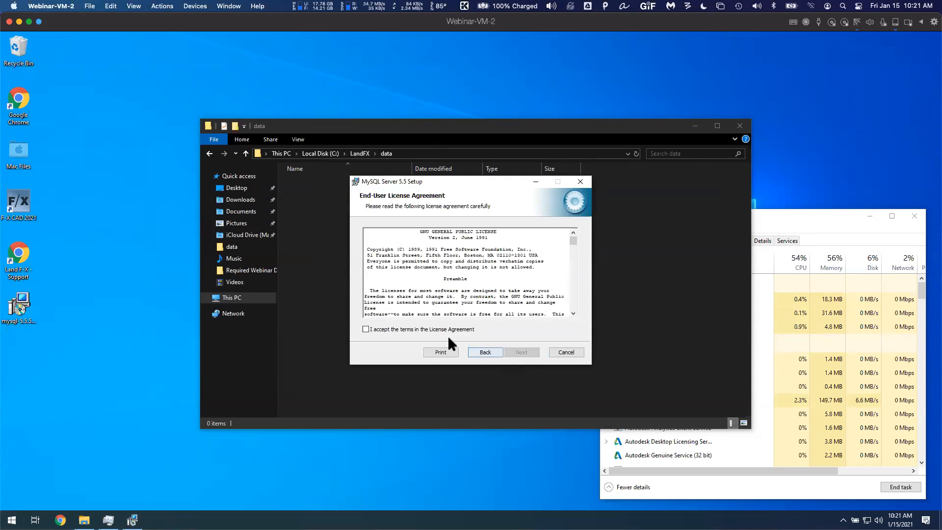
click(449, 329)
click(510, 351)
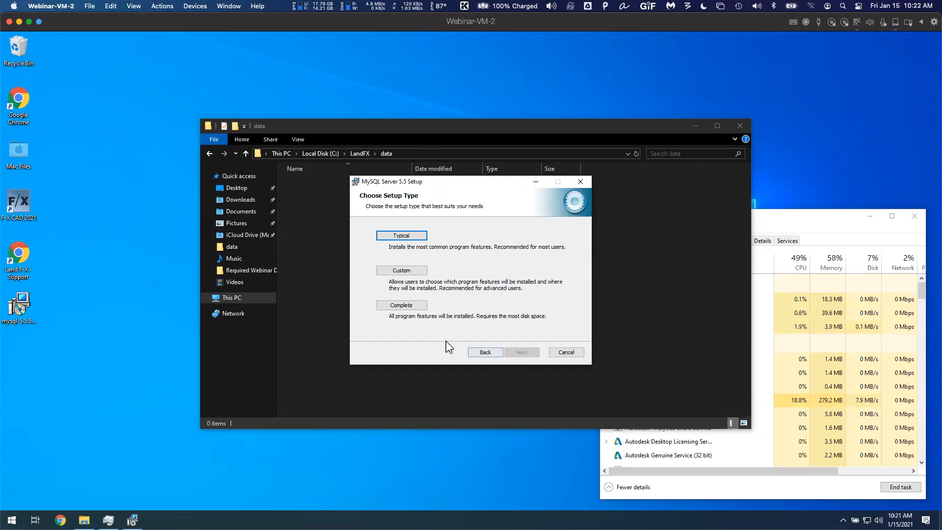
click(401, 271)
Set the install location of the server data files to C:\LandFX.
click(423, 288)
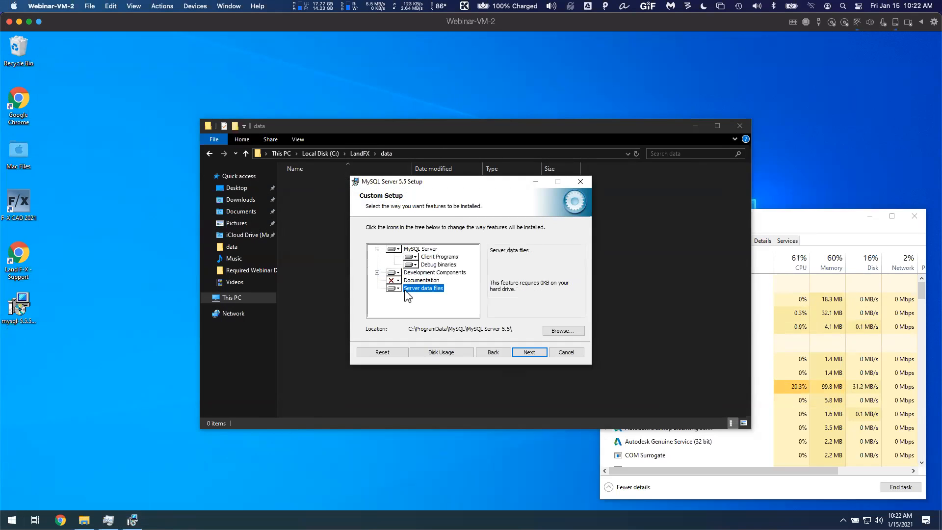
click(546, 333)
text(C:\LandFX)
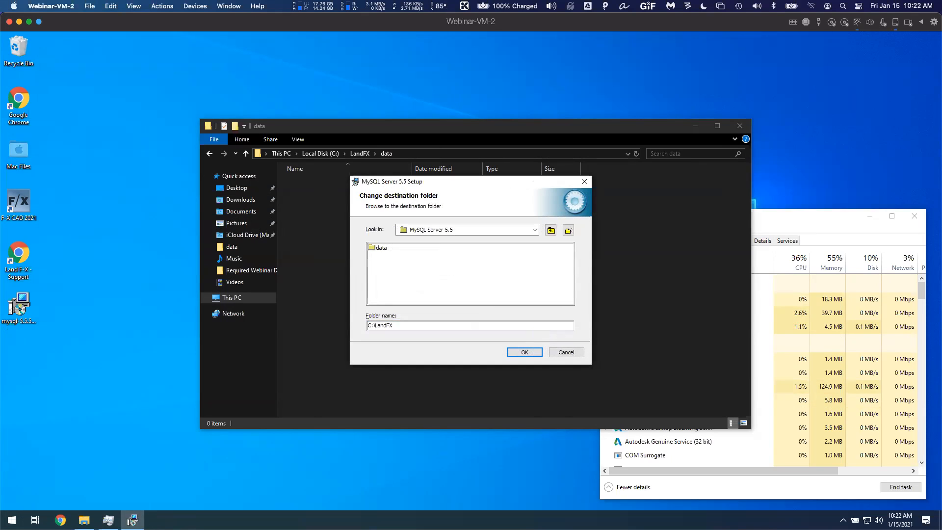
click(524, 353)
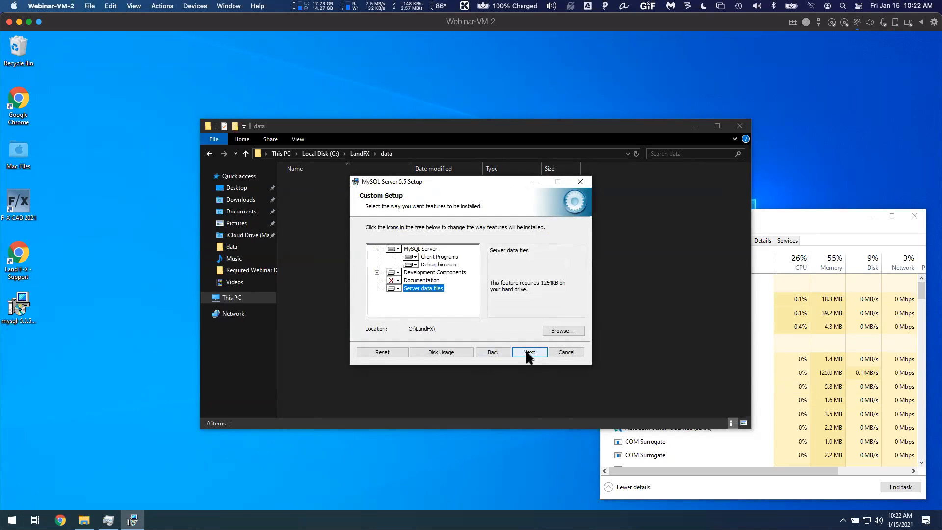
Install MySQL Server 5.5 and finish setup with the MySQL Instance Configuration Wizard set to launch.
click(528, 353)
click(526, 351)
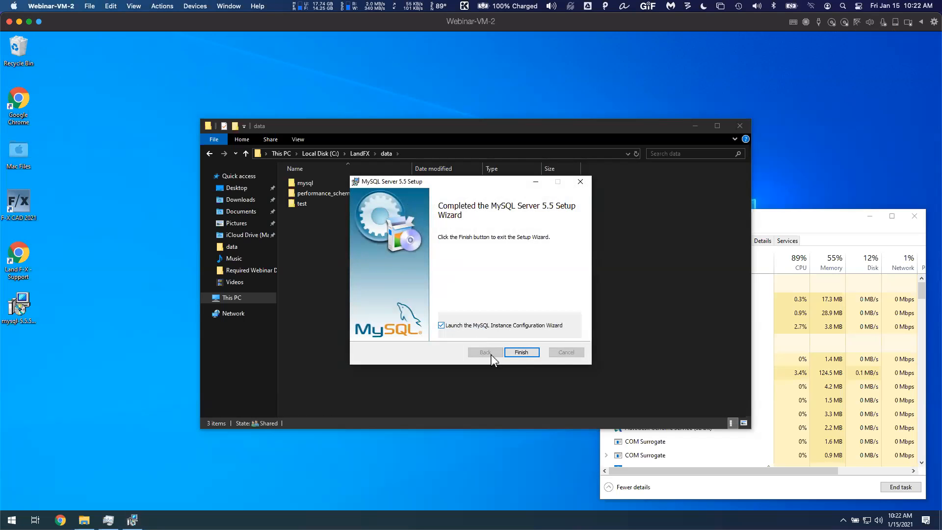
click(518, 352)
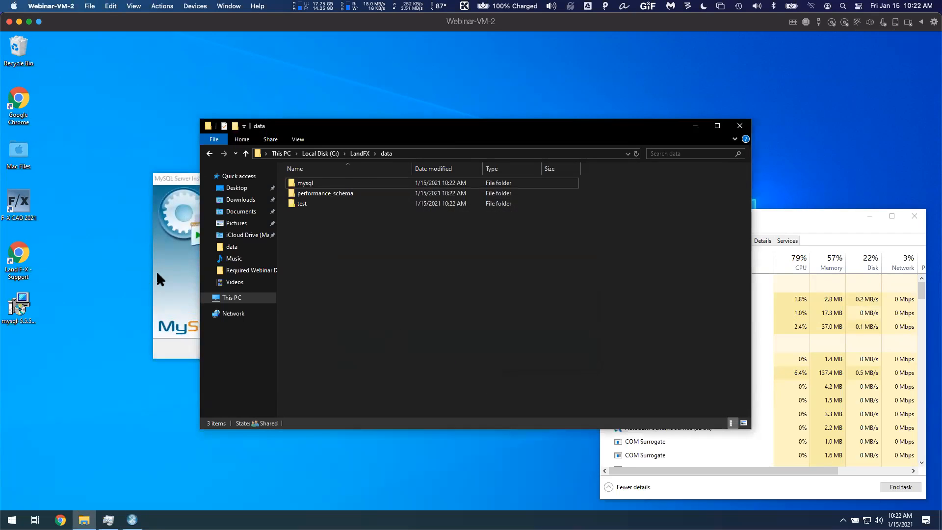
Configure the instance to install as a Windows service named MySQL that launches automatically, without adding the Bin directory to the PATH.
click(323, 349)
key(Down)
click(323, 348)
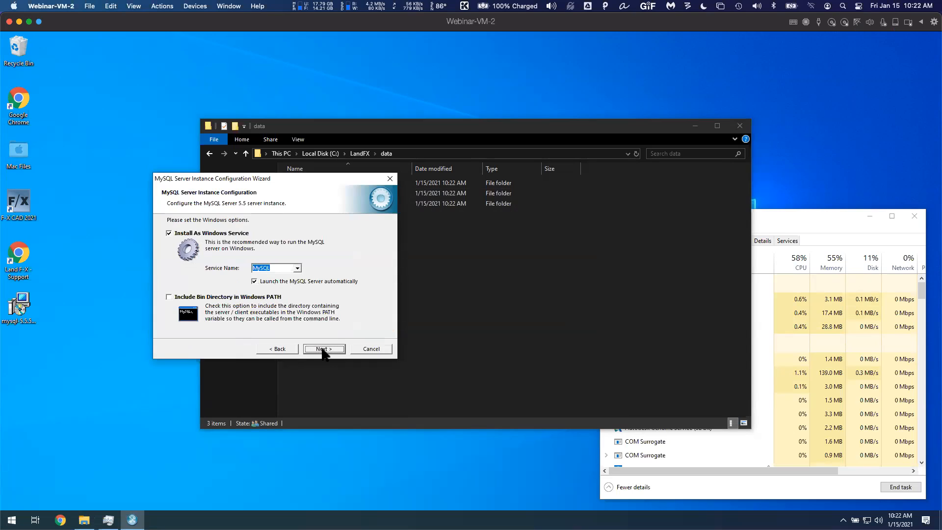
click(323, 349)
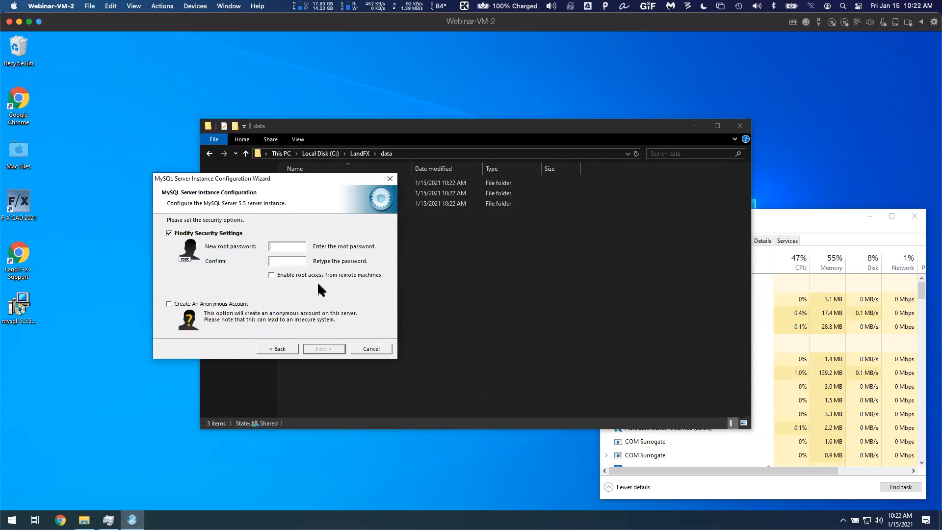
Enter and confirm the new root password, then execute the server instance configuration and finish the wizard.
text(****)
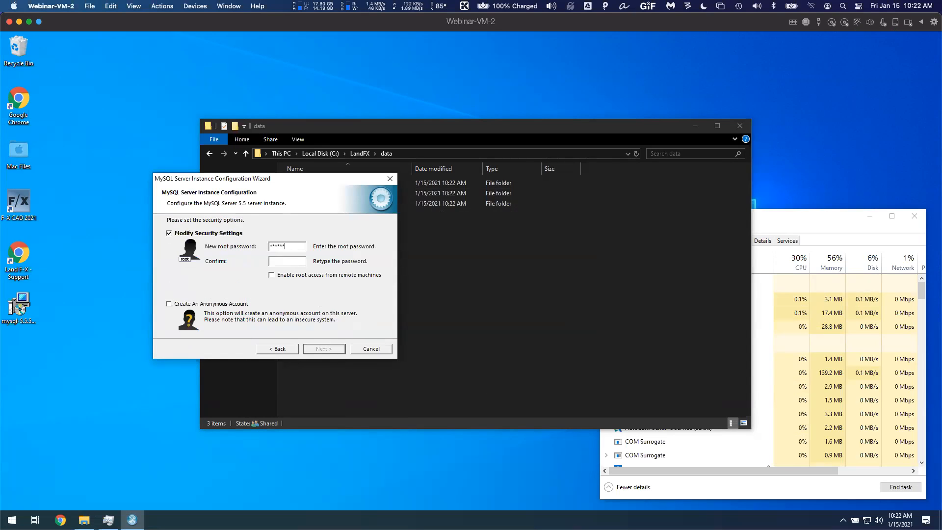
key(Tab)
text(******)
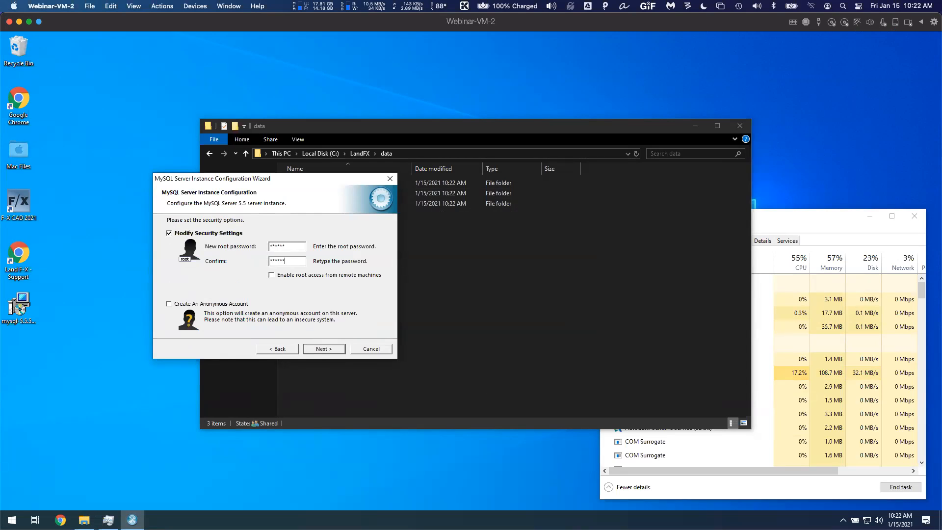
click(328, 349)
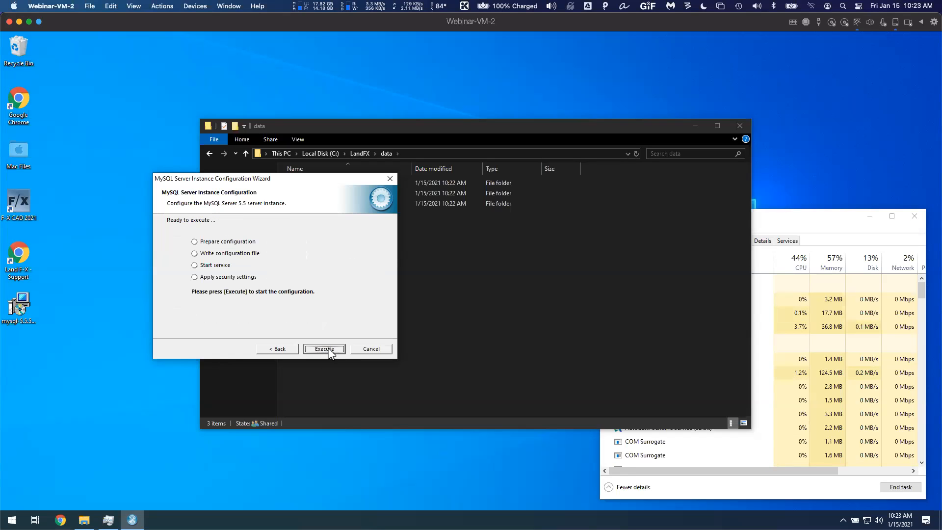
click(324, 349)
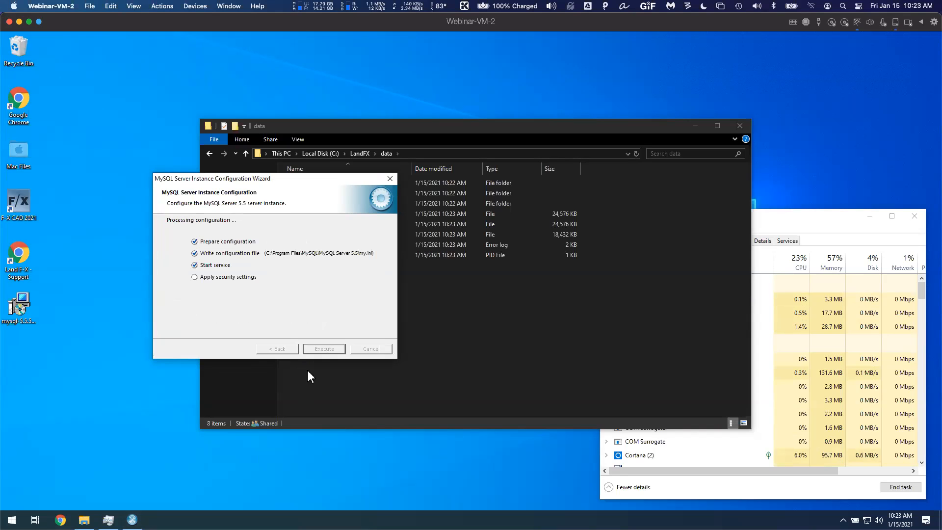
click(324, 349)
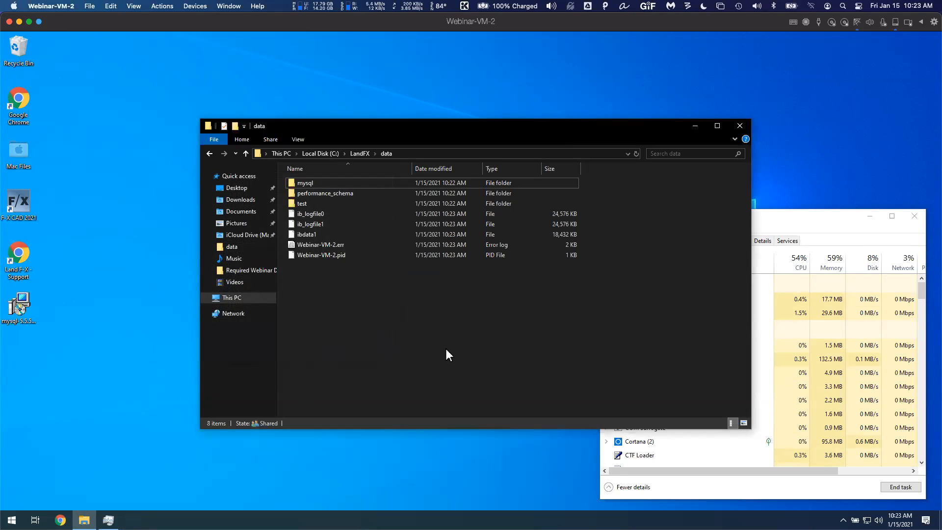
Open the MySQL 5.5 Command Line Client and log in with the root password.
click(115, 297)
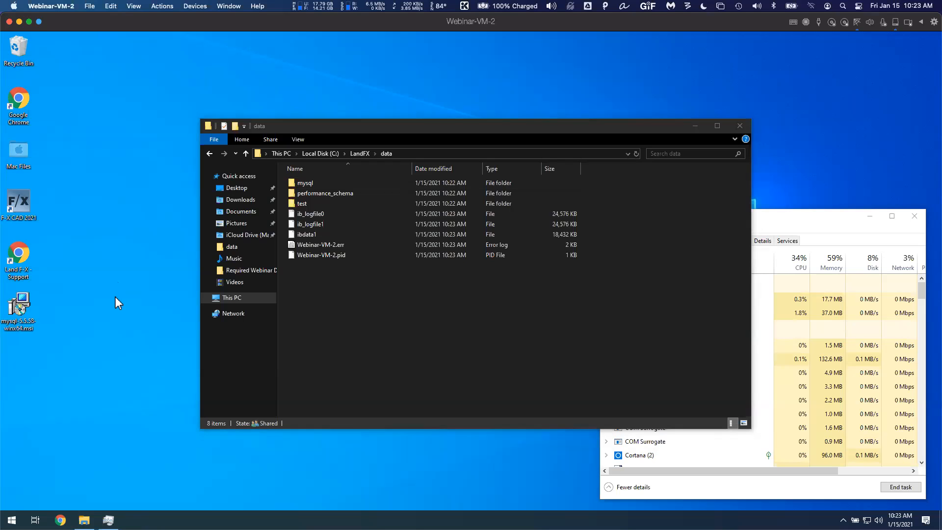
key(super)
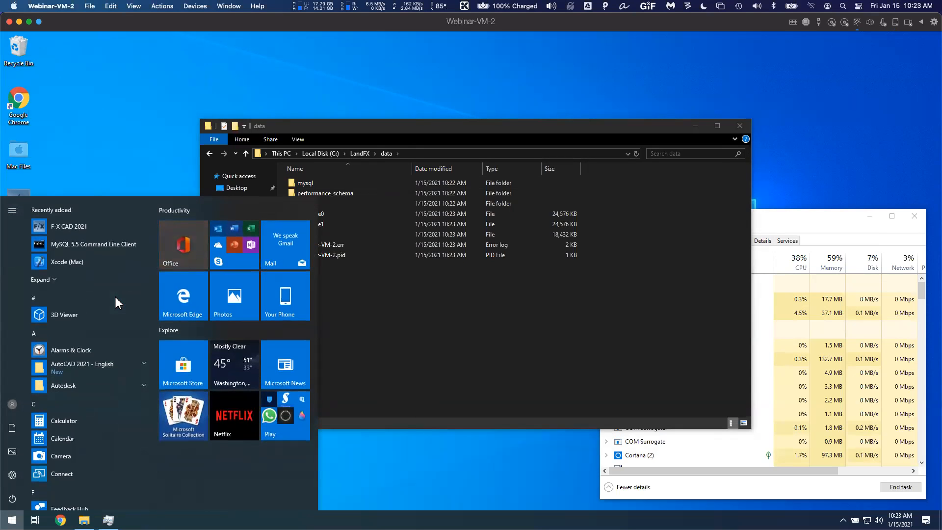
text(mysql)
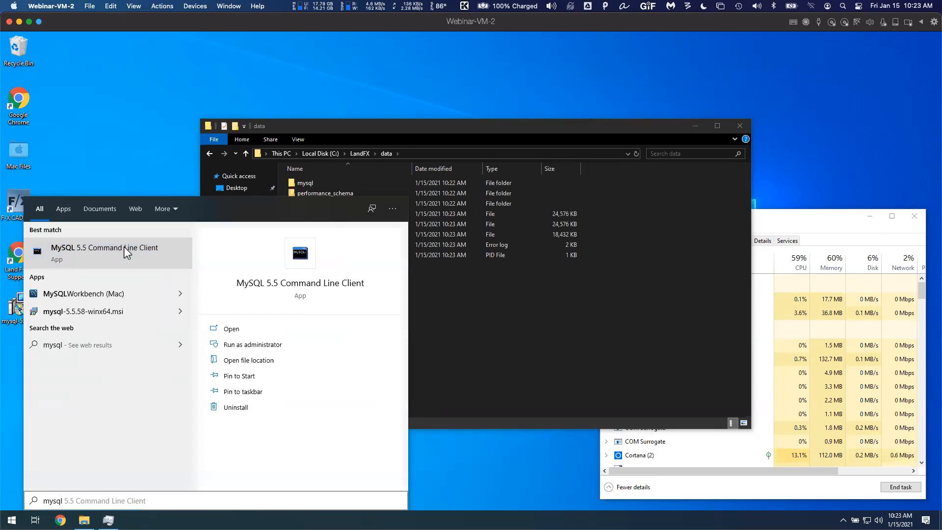
click(125, 249)
text(******)
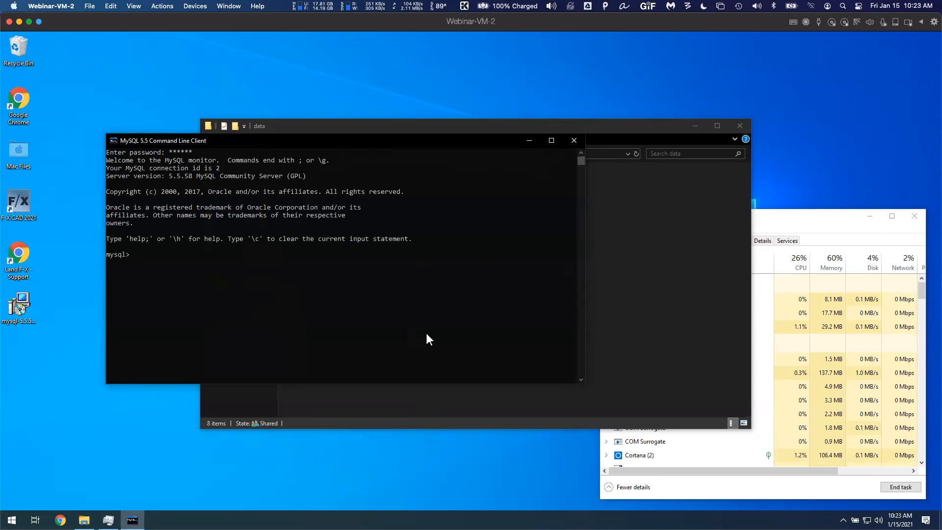
Create the landfx database with the command create database landfx;.
text(create database landfx;)
key(Return)
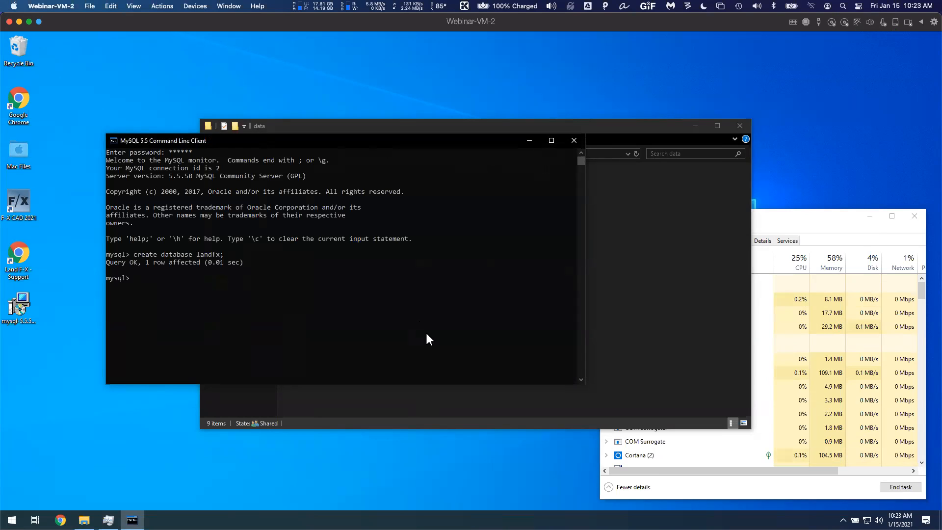
Create the database user with the command create user 'ODBC';.
text(create user)
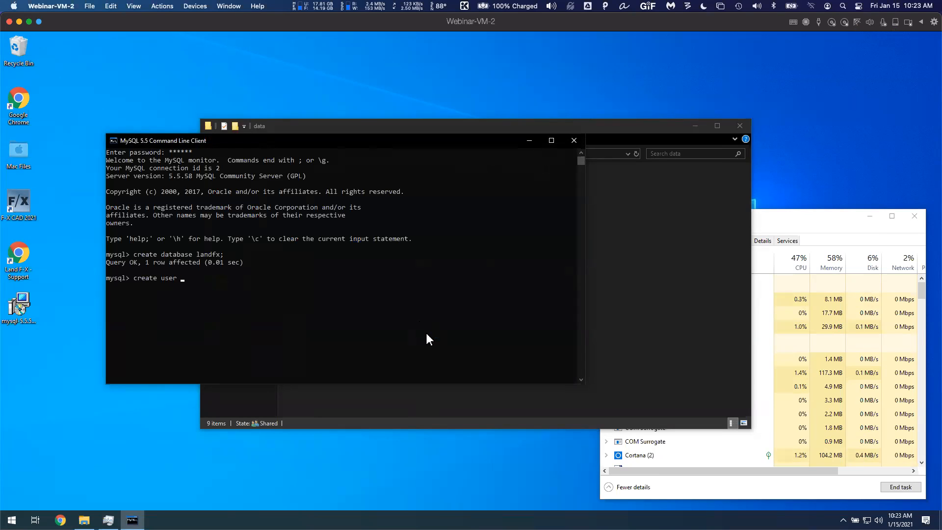
text('ODBC';)
key(Return)
Grant all privileges on landfx.* to 'ODBC' and exit the MySQL command line client.
text(grant all on lna)
key(BackSpace)
text(andfx.*to'ODBC')
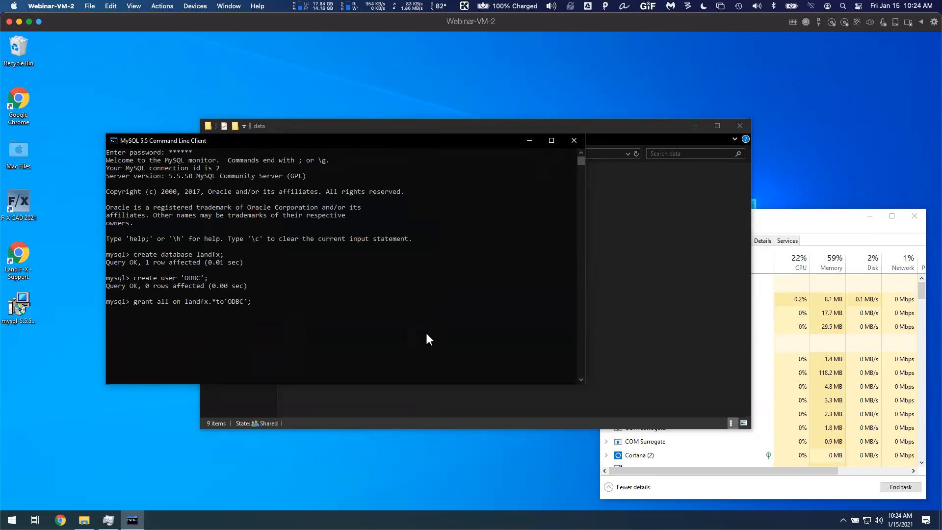
key(Return)
text(exit)
key(Return)
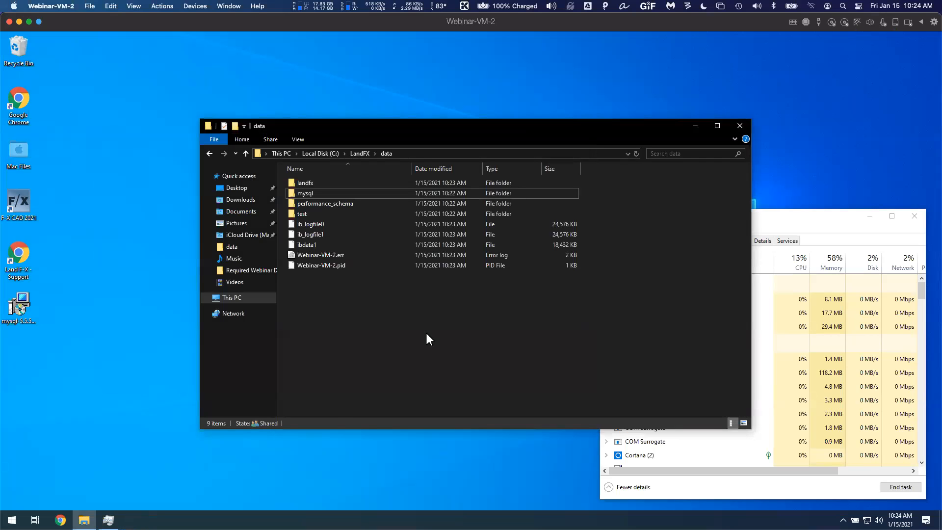
Launch F/X CAD 2021 from the desktop and dismiss the product registration message.
double_click(25, 200)
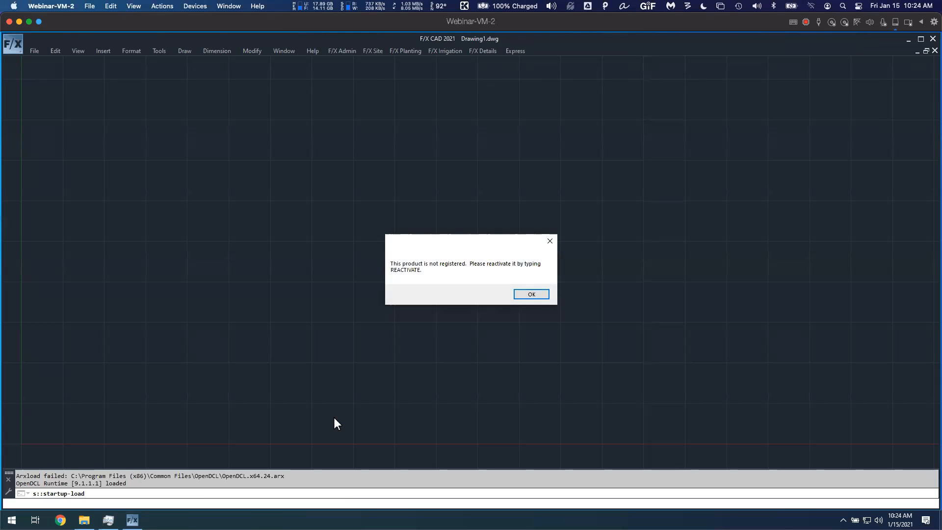
click(531, 295)
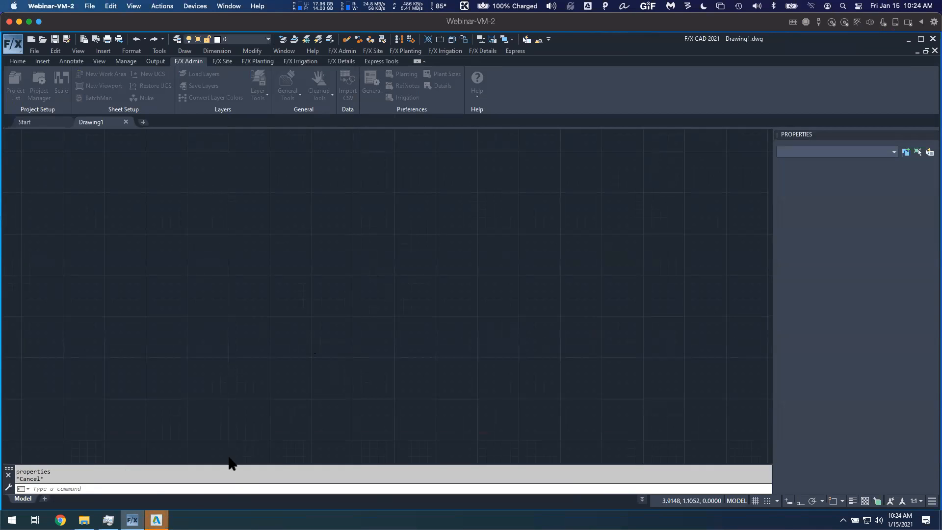
click(352, 395)
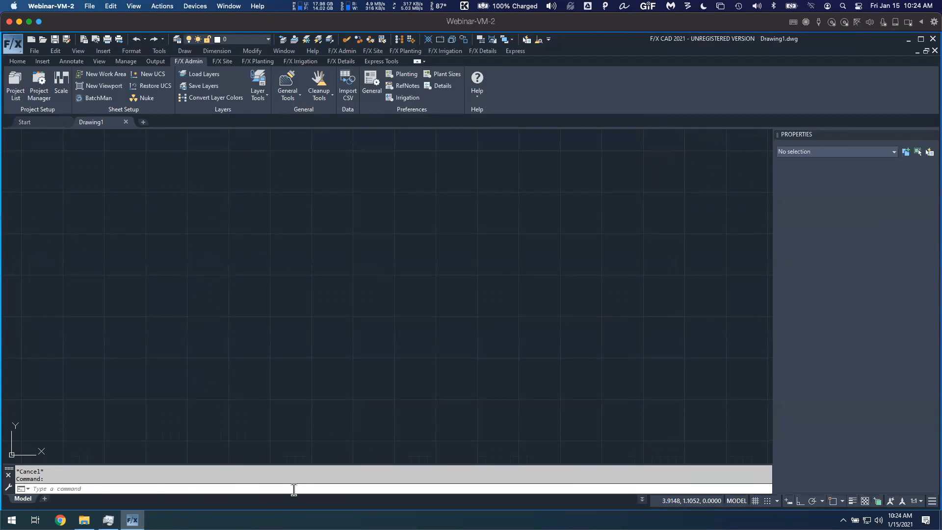
Run the REACTIVATE command, agree to erase the registration information, and complete the Land F/X activation.
text(reactivate)
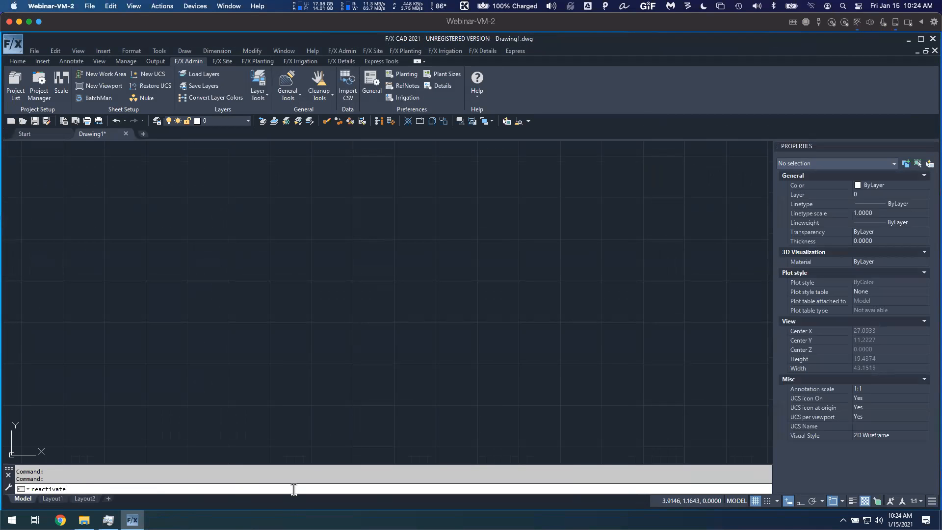
key(Return)
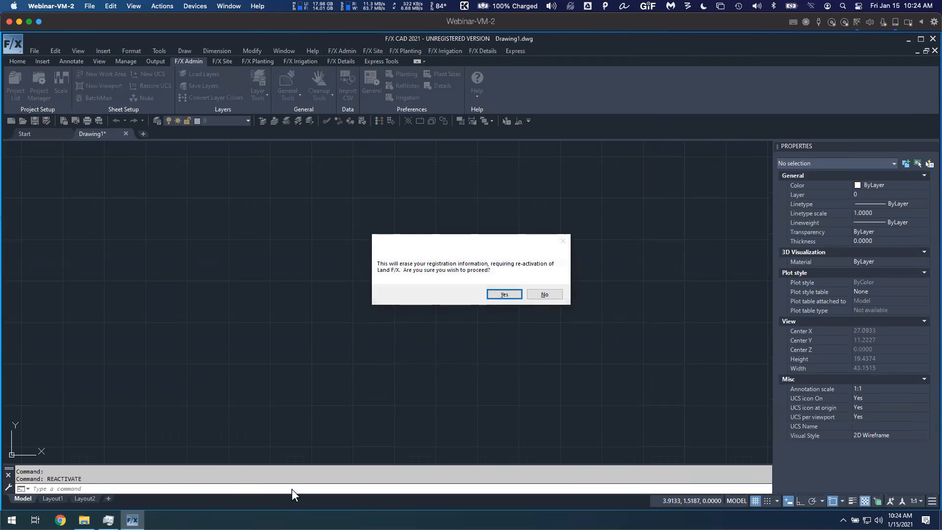
click(503, 294)
click(463, 282)
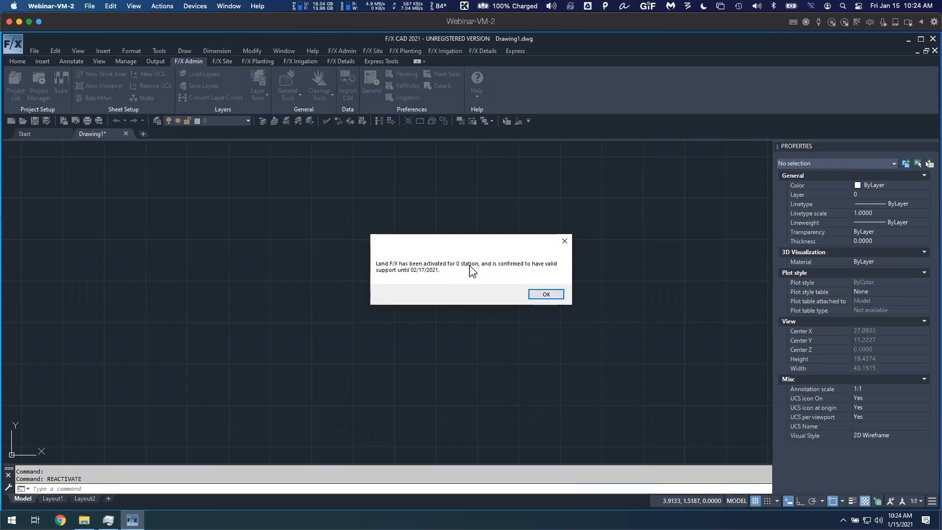
click(548, 294)
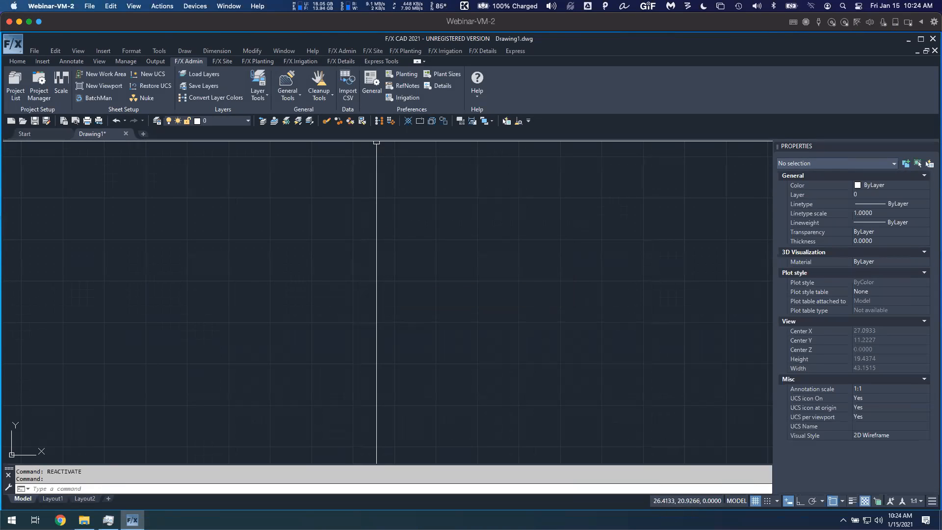
Reassign the Planting F/X license from mysql-vm-1 to WEBINAR-VM-2, save the license changes, and accept the Land F/X general preferences.
click(369, 84)
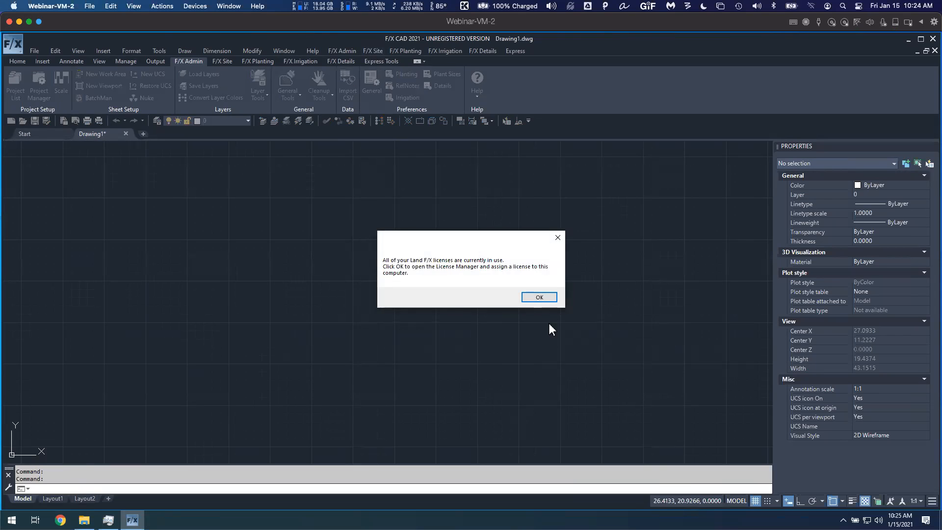
click(539, 294)
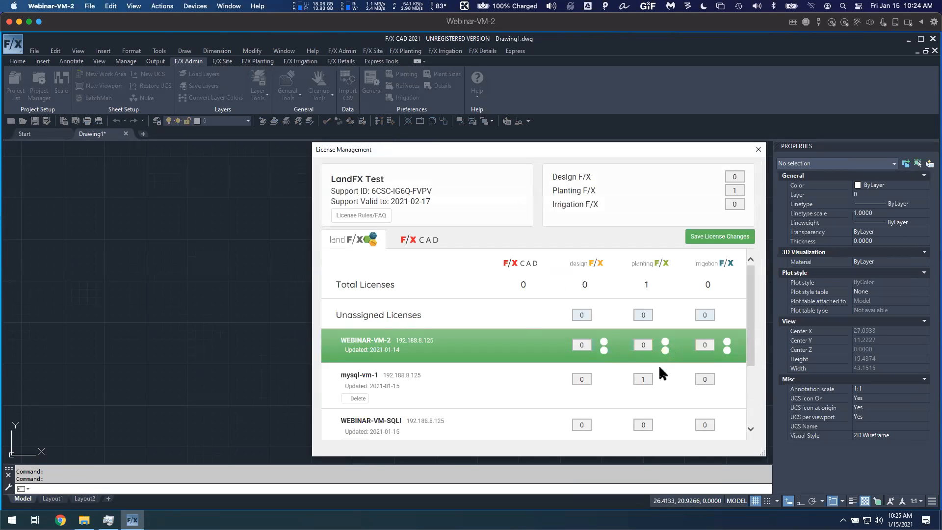
click(665, 383)
click(665, 340)
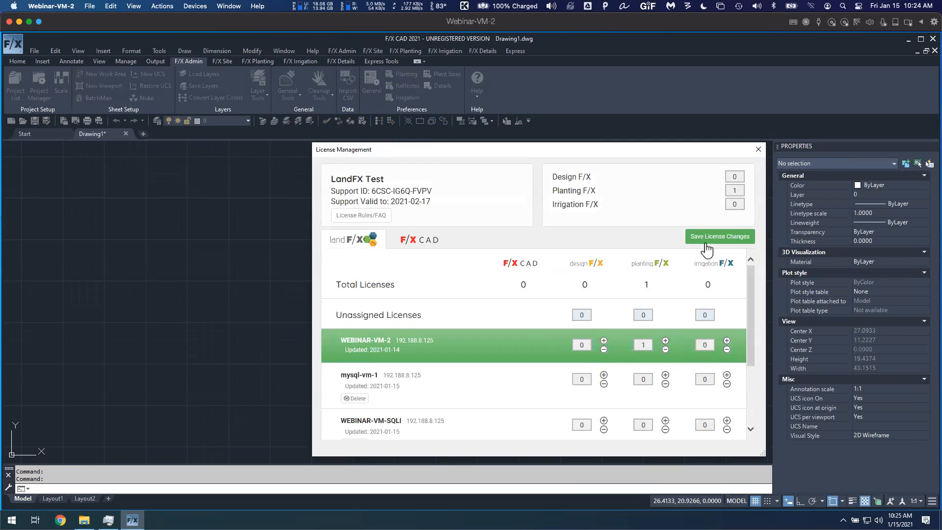
click(720, 236)
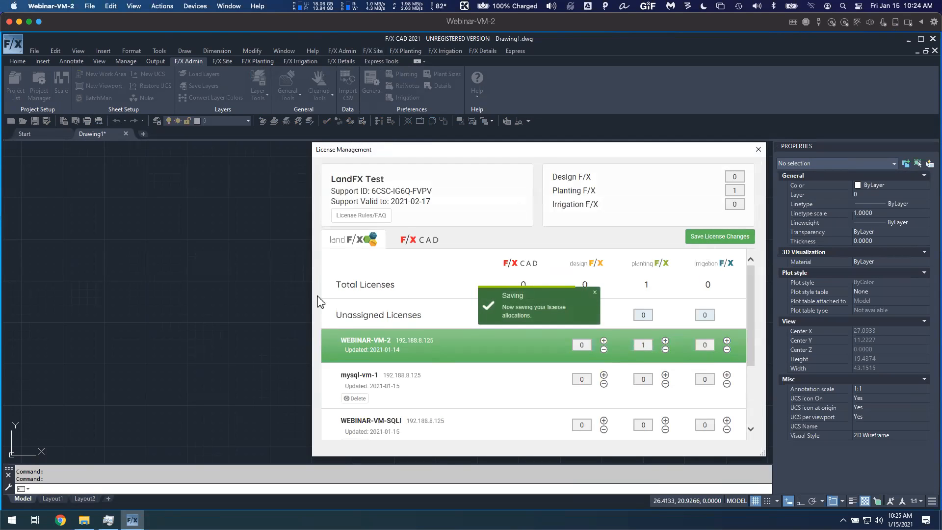
click(548, 293)
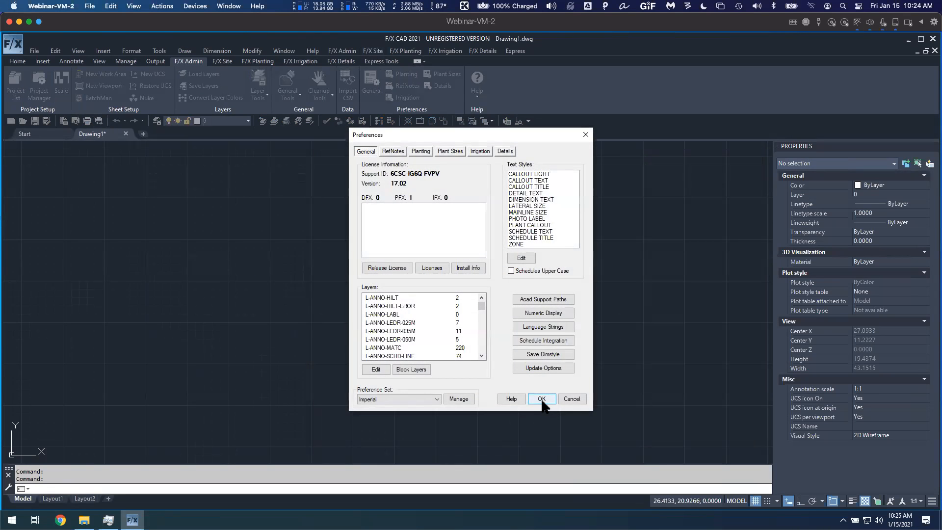
click(540, 397)
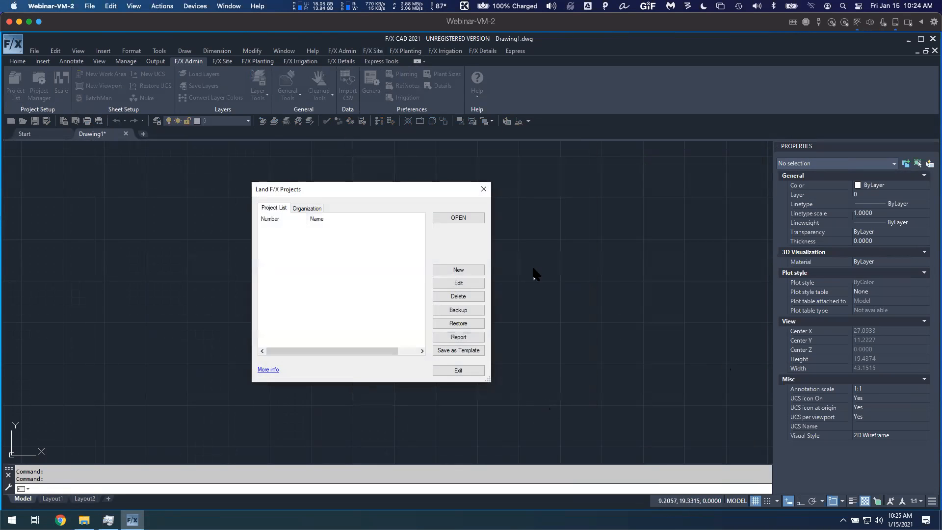
Create a new Land F/X project with number 0001 and name test.
click(458, 270)
text(0001)
key(Tab)
key(Return)
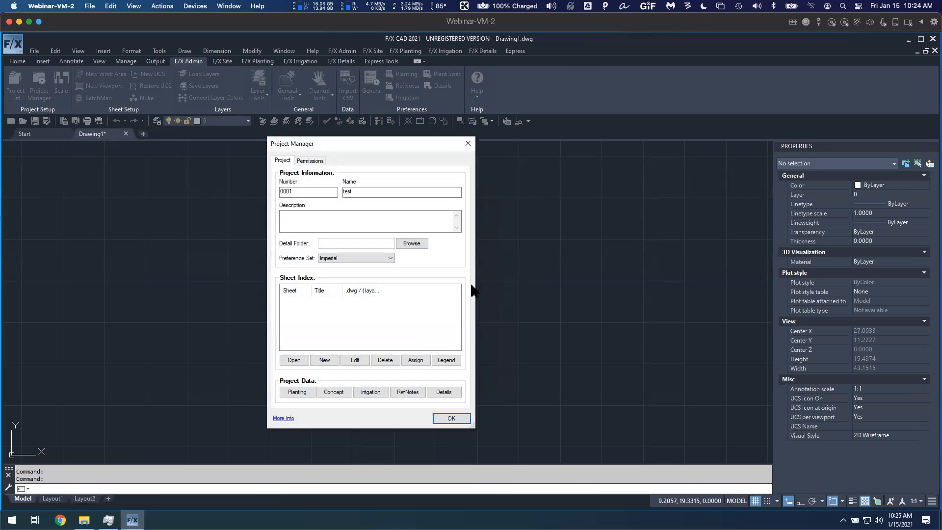
click(450, 418)
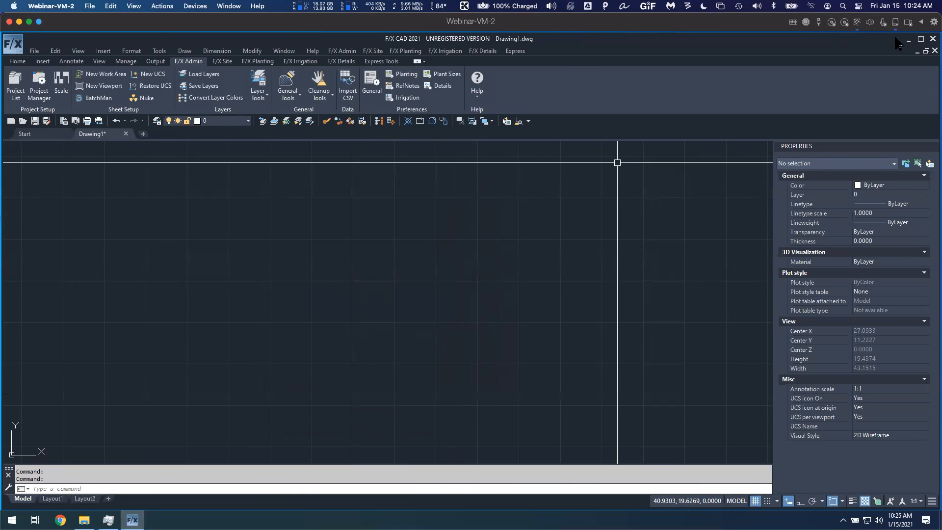
Quit F/X CAD without saving Drawing1.dwg and open the Windows Services console.
click(932, 39)
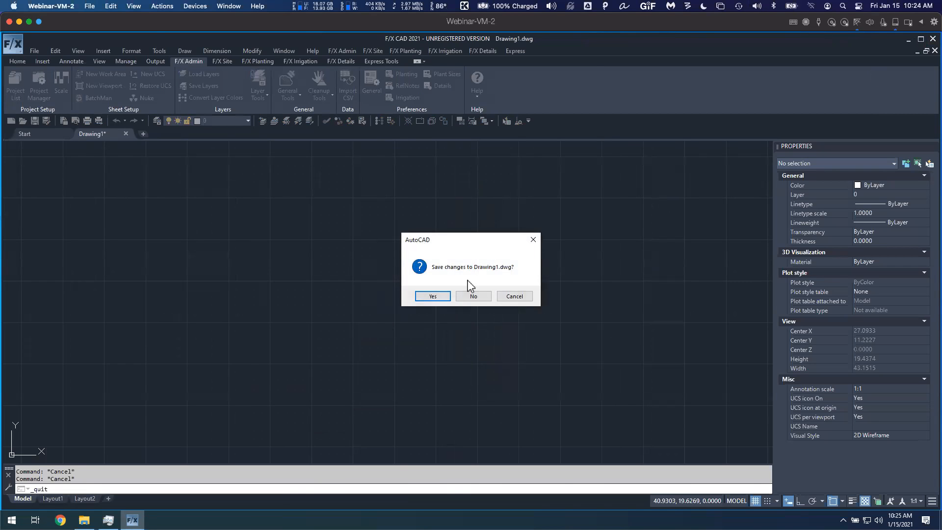
click(473, 297)
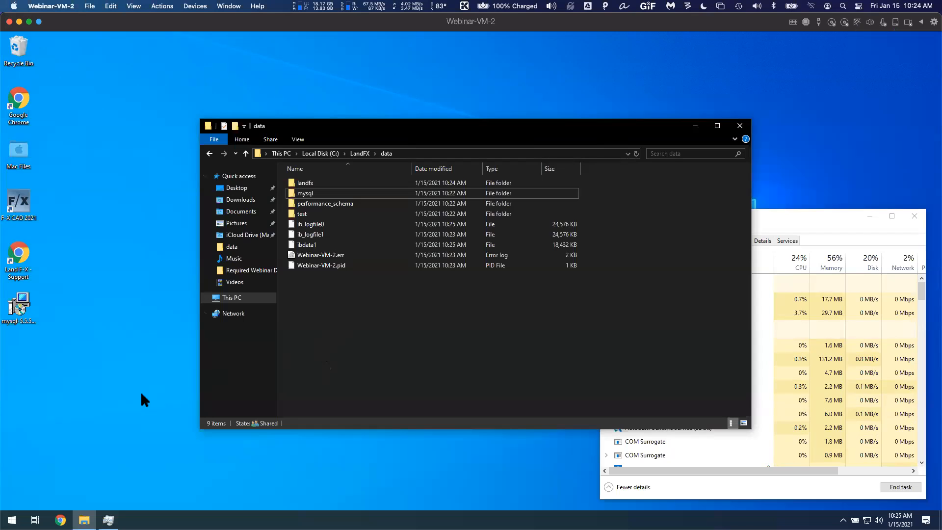
key(super)
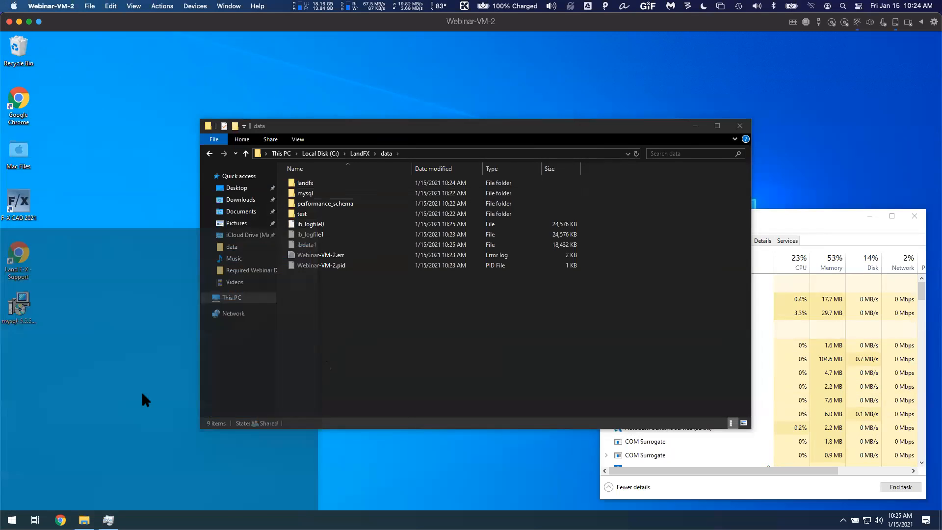
text(service)
key(Escape)
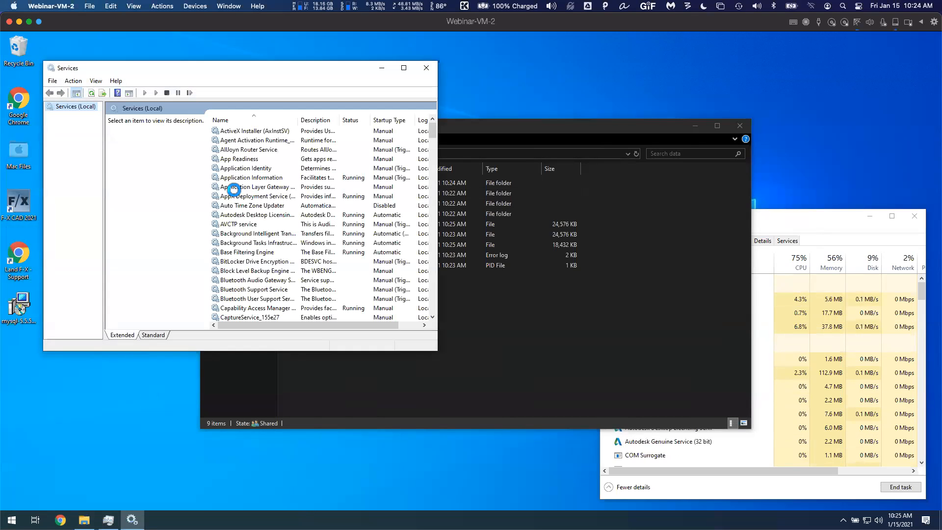
Find the MySQL service in the services list and stop it.
click(235, 186)
scroll(243, 221, down, 10)
scroll(240, 257, down, 10)
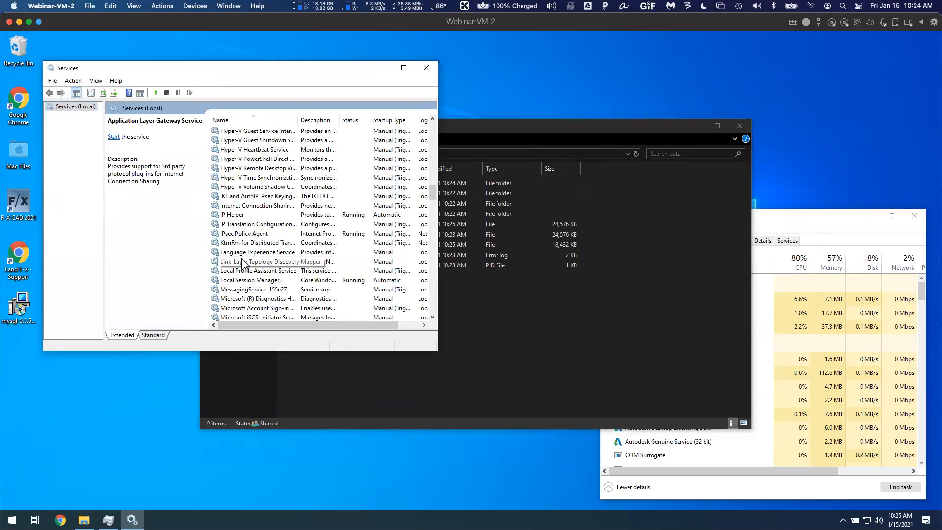
text(mysql)
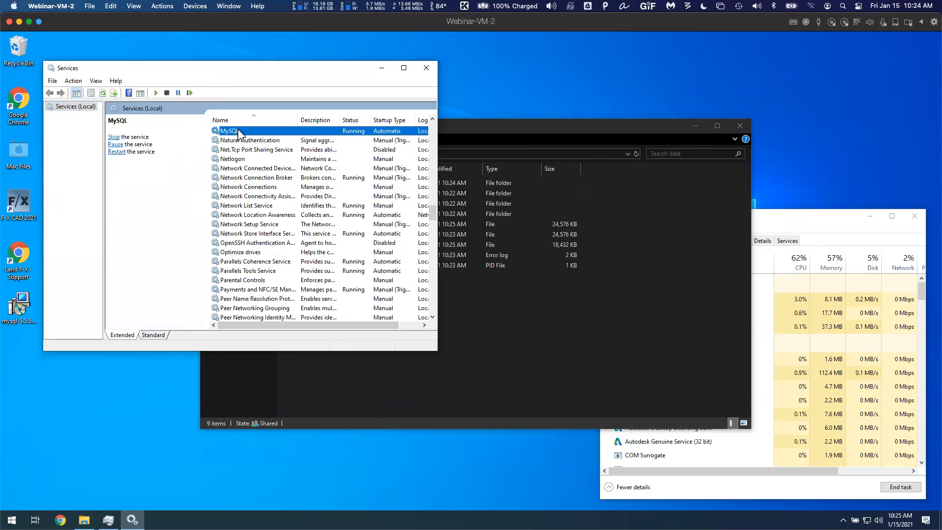
right_click(239, 131)
click(260, 147)
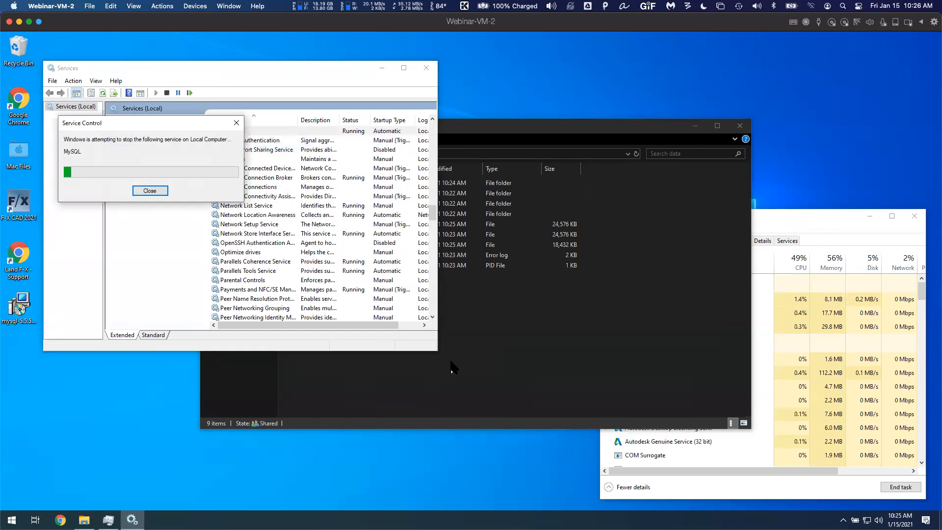
Rename the ibdata1 file in C:\LandFX\data as ibdata1_working.
click(466, 333)
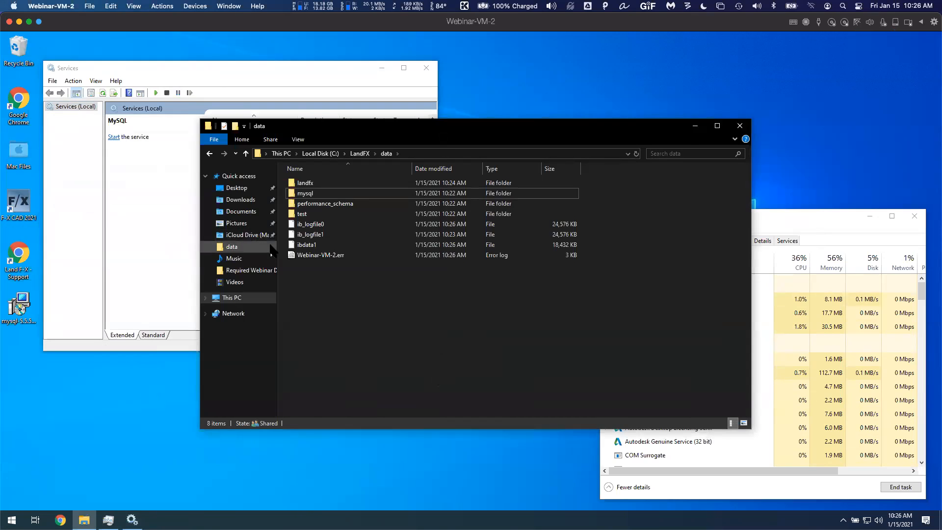
click(306, 244)
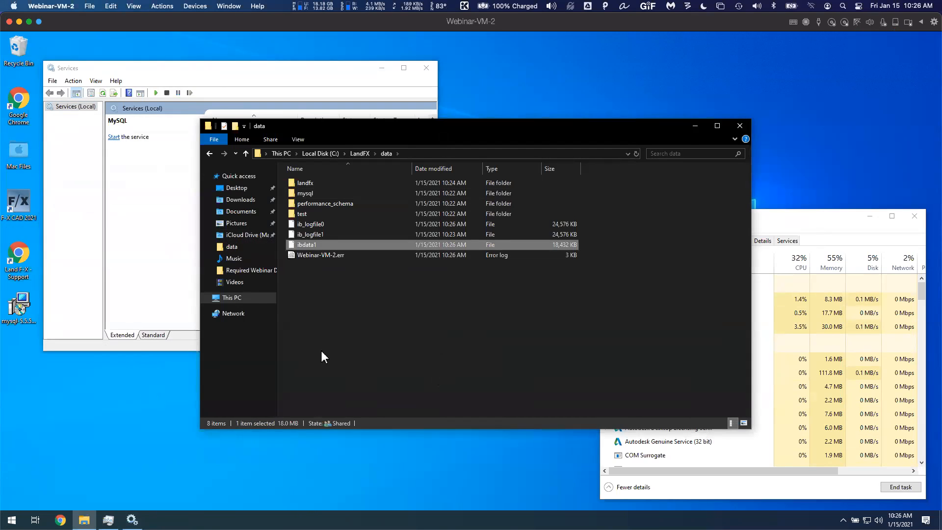
key(F2)
text(_working)
key(Return)
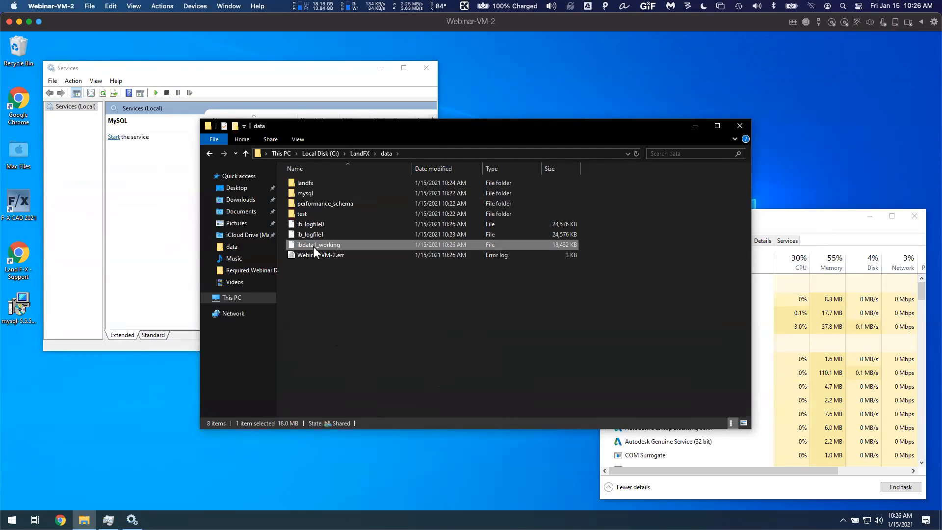
click(307, 283)
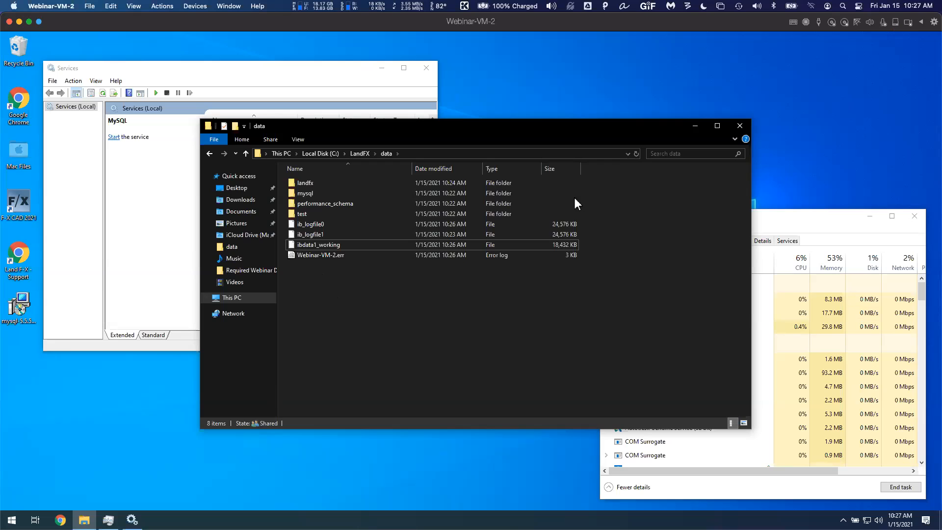
Close the data folder window and move the Services window aside.
click(737, 125)
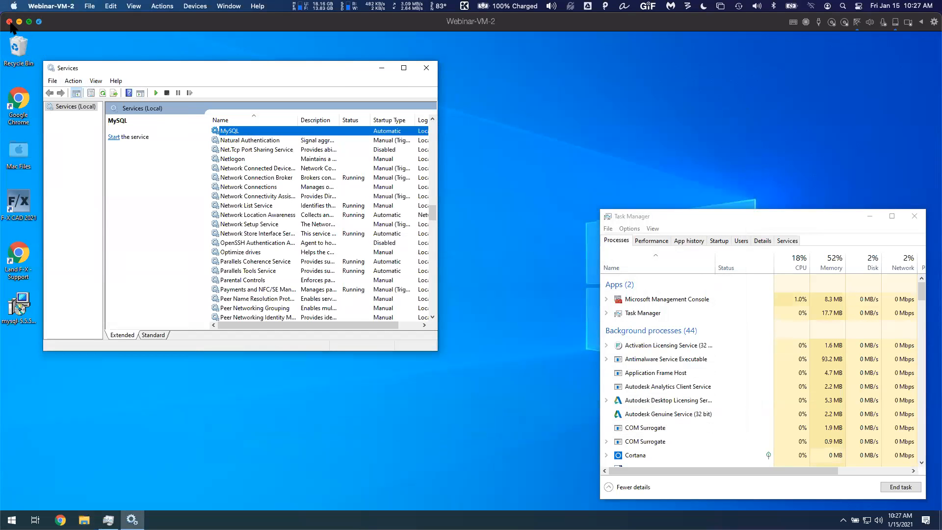
click(9, 22)
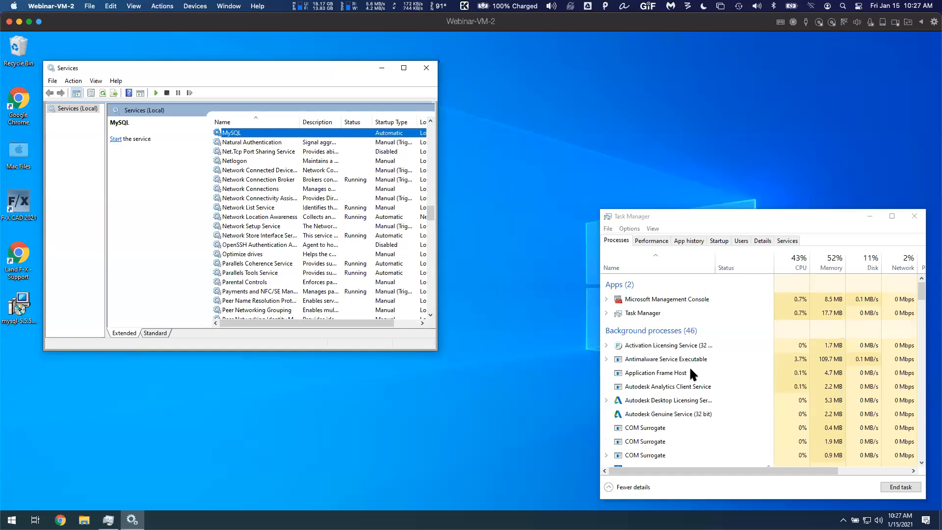
drag(295, 74, 333, 77)
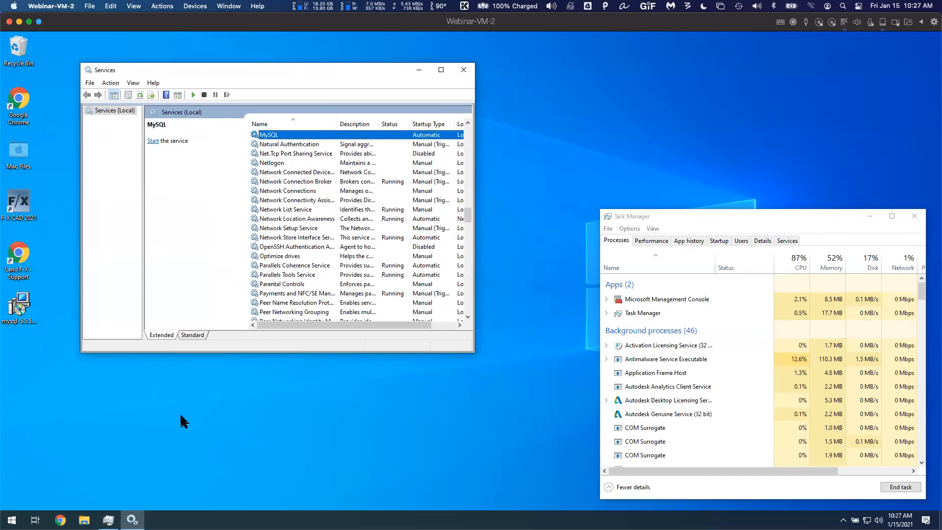
Open the C:\LandFX\data folder in a new File Explorer window.
click(84, 519)
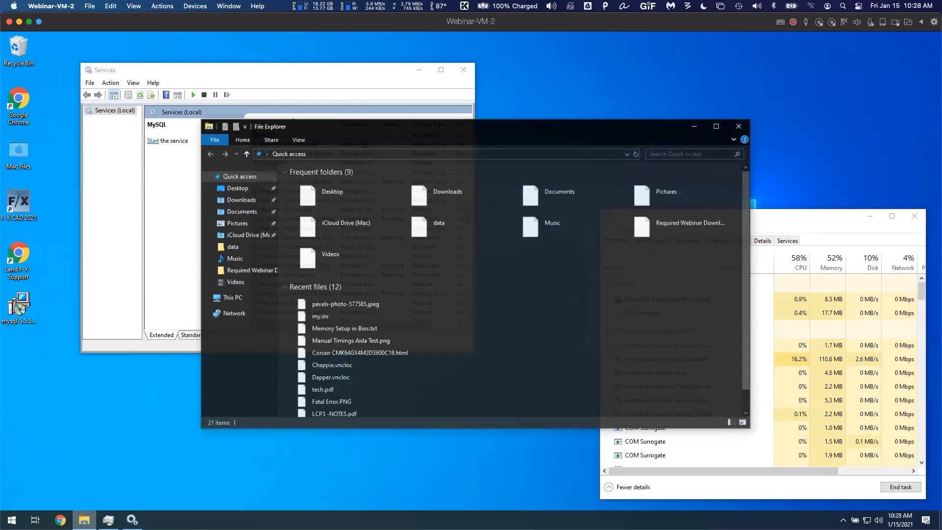
click(222, 298)
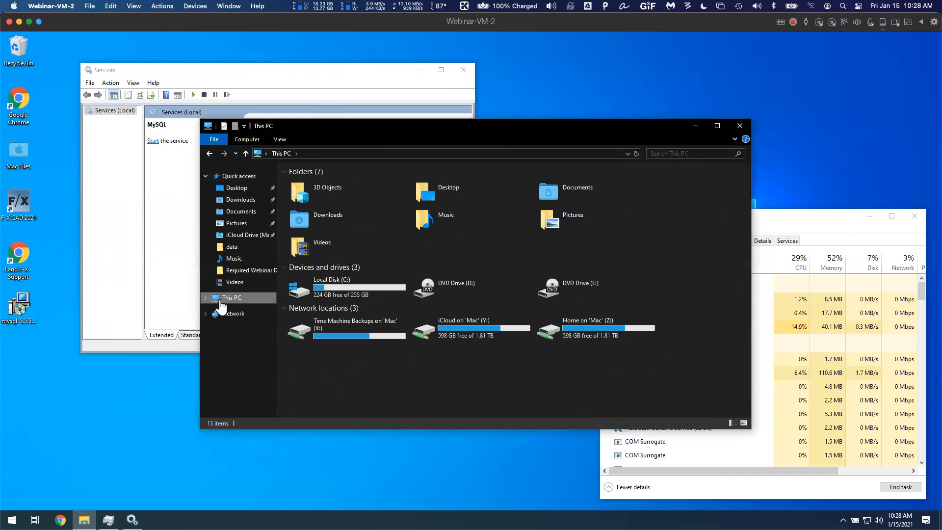
double_click(307, 289)
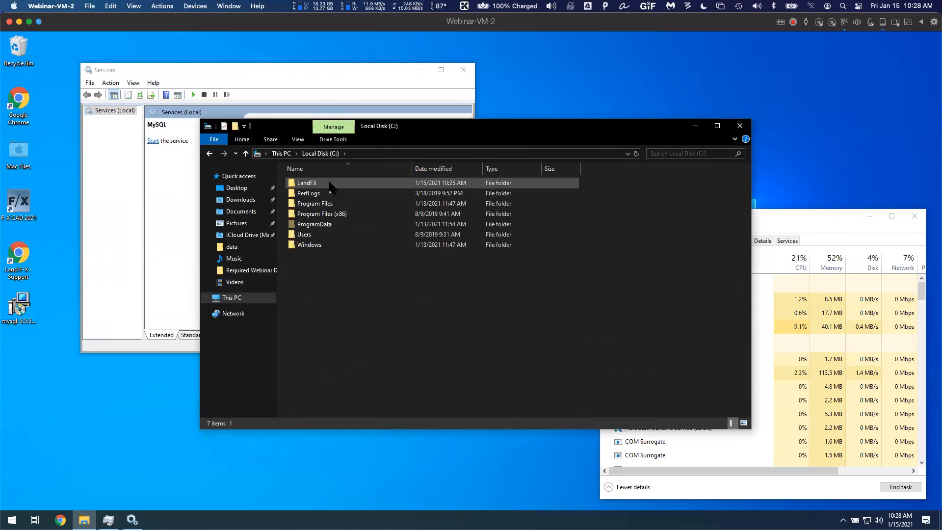
double_click(328, 184)
double_click(324, 203)
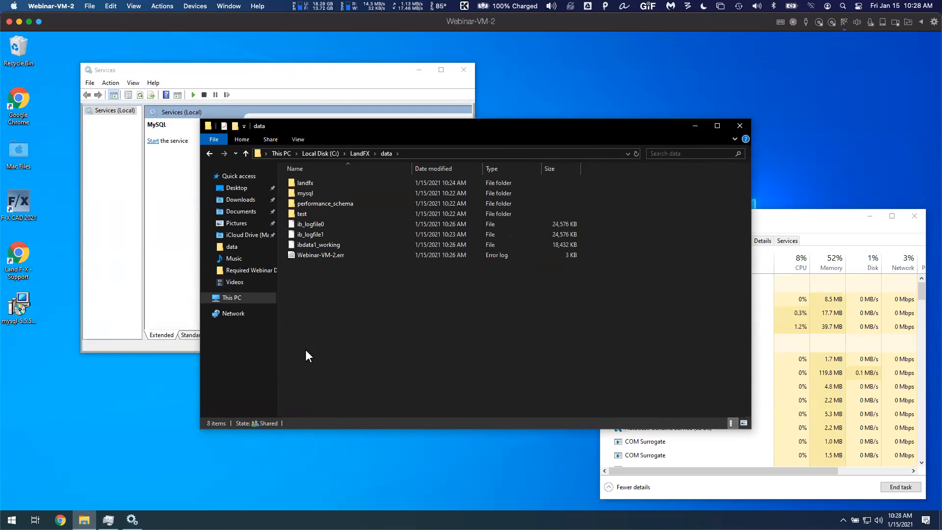
Examine the SYSTEM account's permissions in the security properties of ib_logfile0, leaving them unmodified.
click(323, 224)
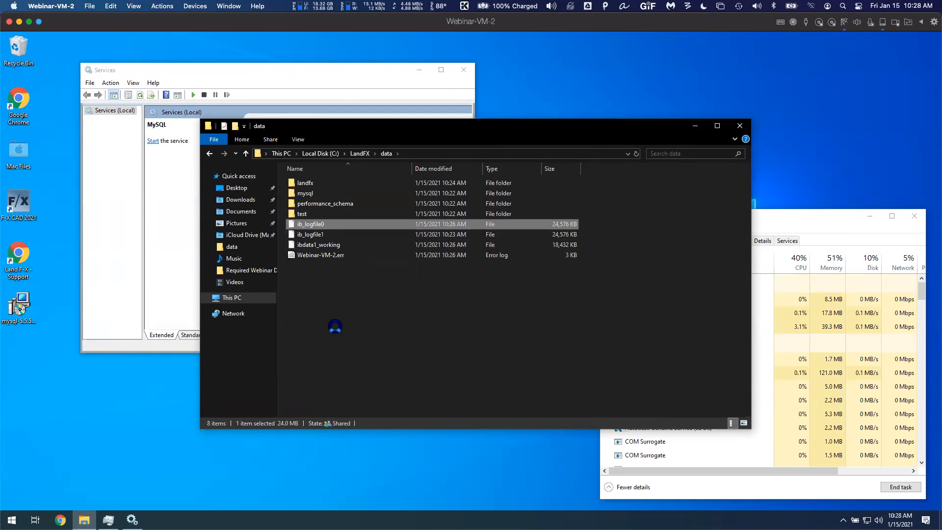
right_click(310, 222)
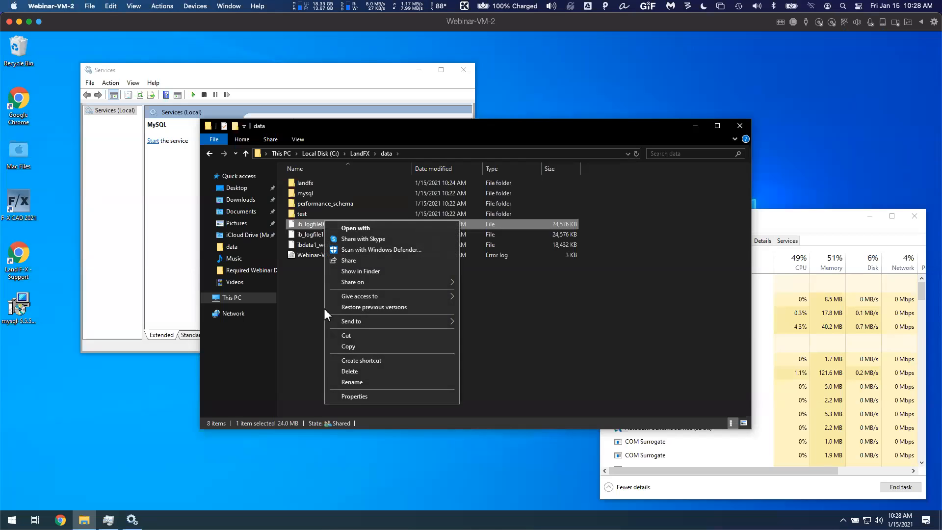
click(354, 396)
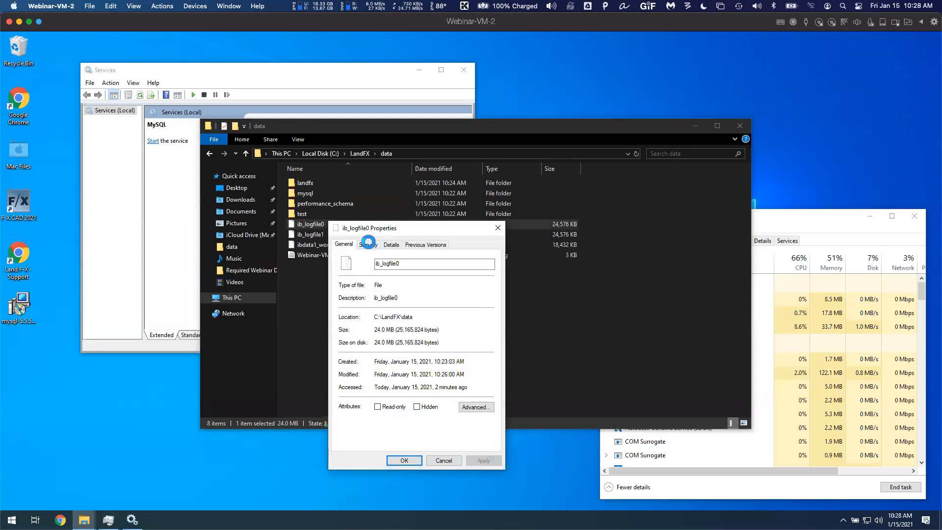
click(369, 244)
click(373, 291)
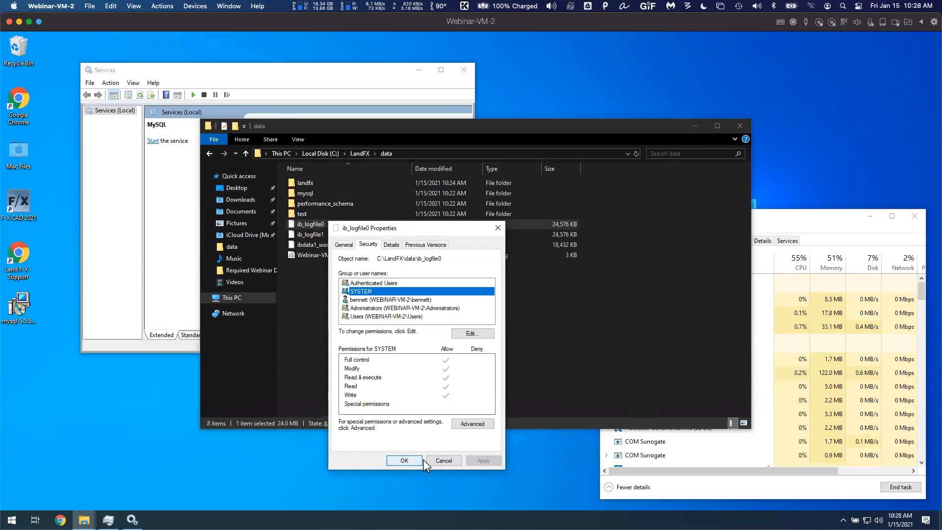
click(443, 462)
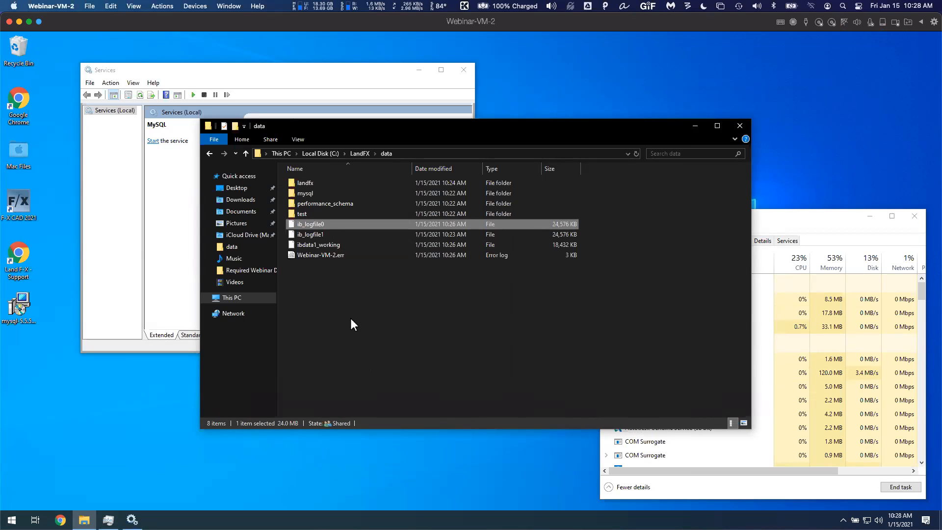
Delete ib_logfile0, ib_logfile1 and the Webinar-VM-2.err error log from the C:\LandFX\data folder.
click(127, 237)
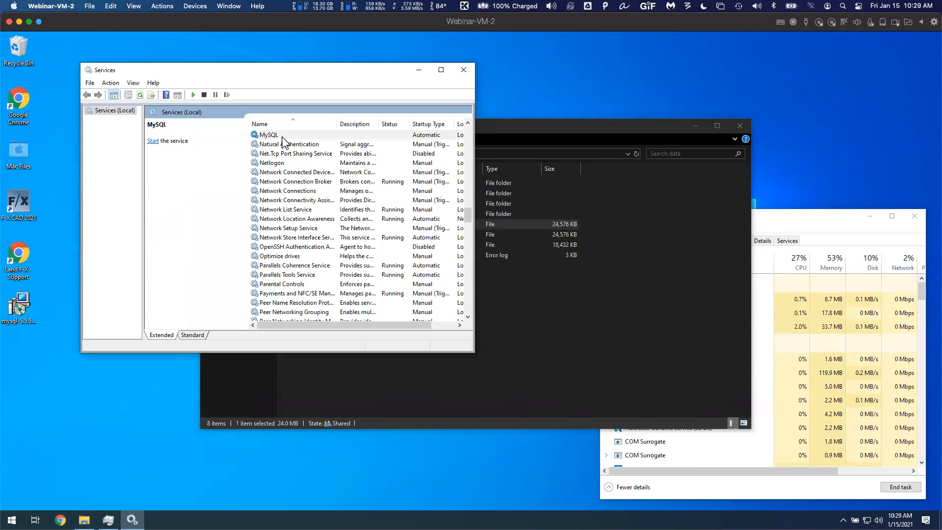
click(553, 330)
click(340, 225)
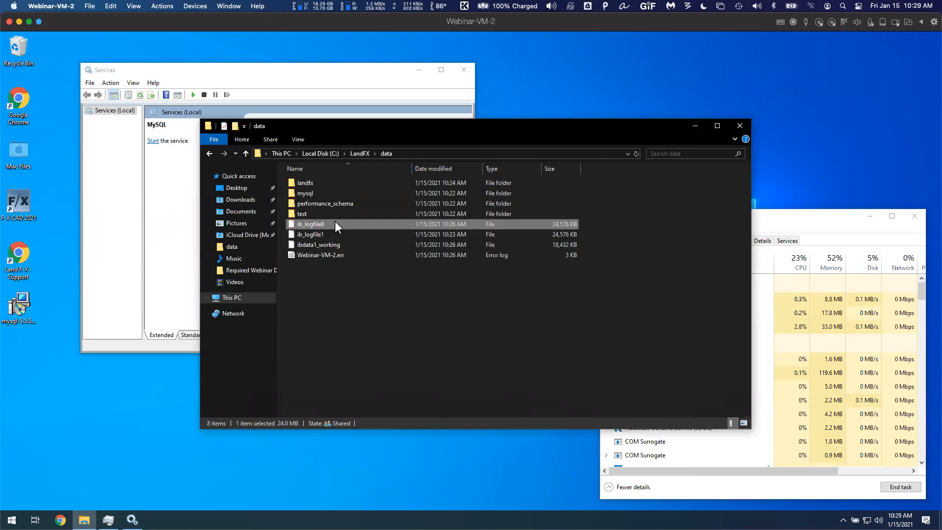
ctrl+click(334, 233)
ctrl+scroll(331, 250, down, 1)
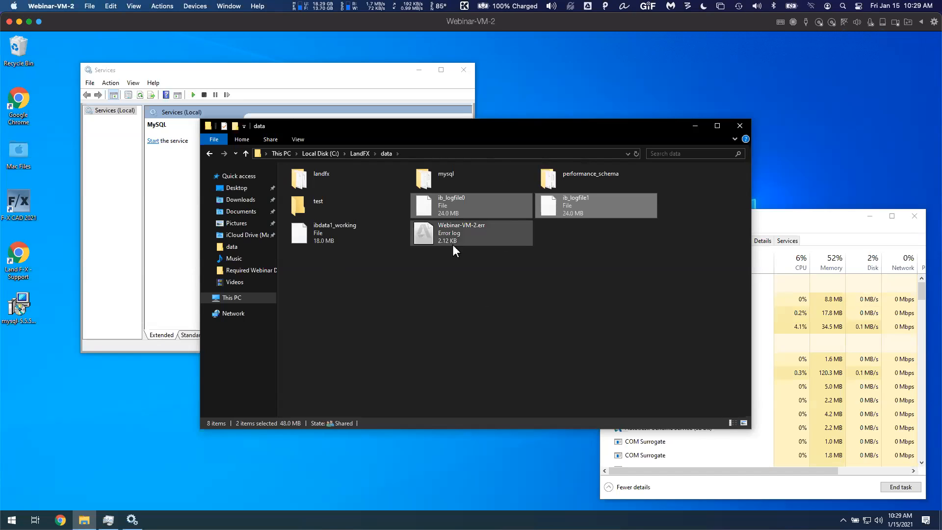
ctrl+click(437, 232)
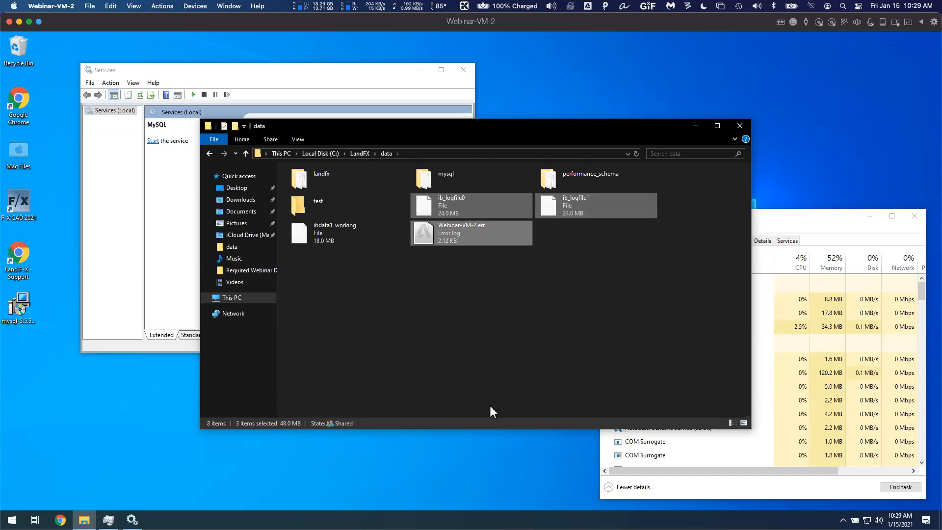
key(Delete)
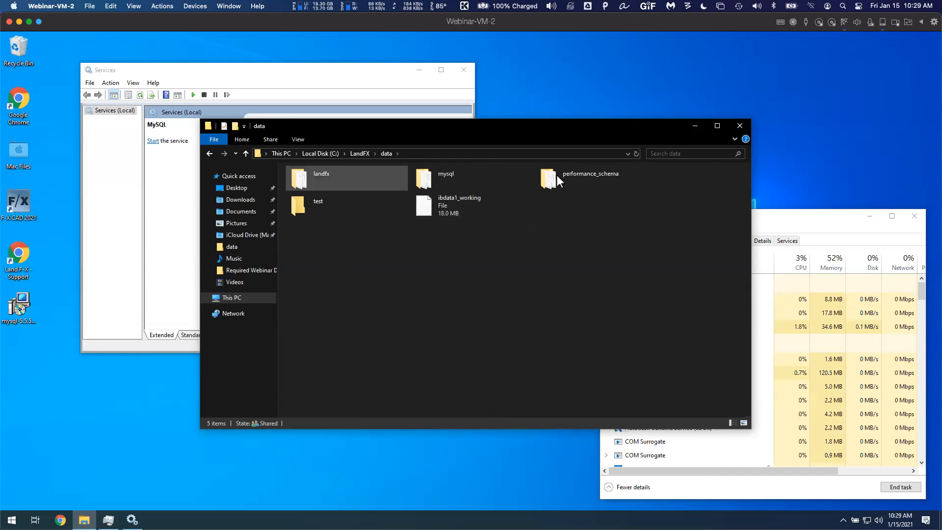
Rename the ibdata1_working file in C:\LandFX\data as ibdata1.
click(486, 202)
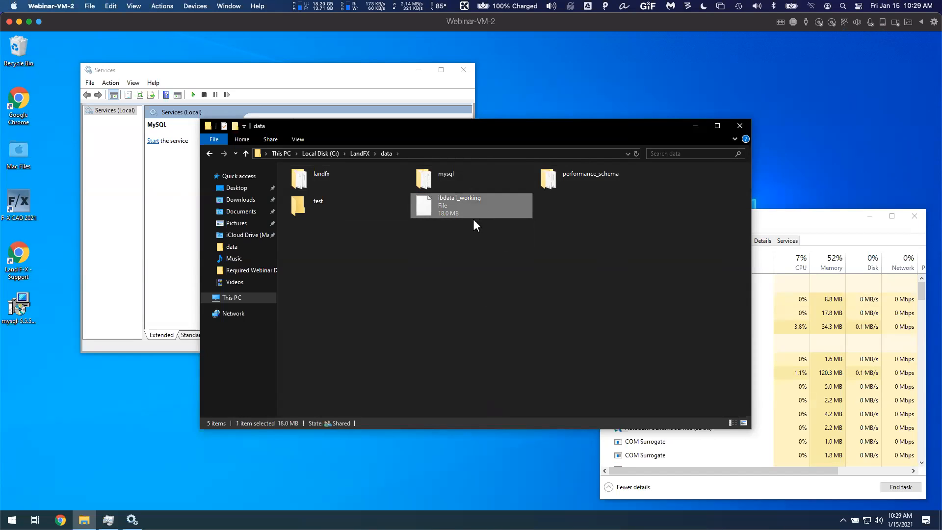
key(F2)
key(End)
key(BackSpace)
key(BackSpace)
key(BackSpace)
key(BackSpace)
key(BackSpace)
key(BackSpace)
key(BackSpace)
key(BackSpace)
key(Return)
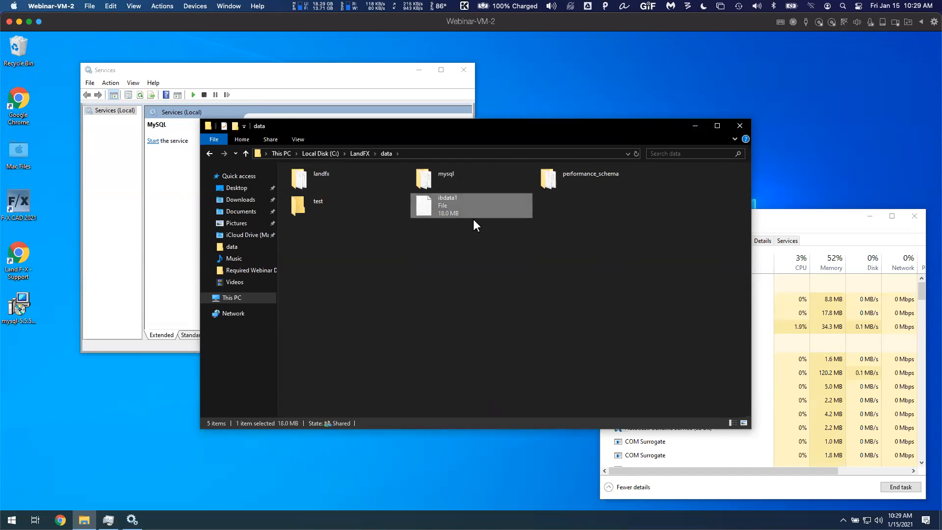
Start the MySQL service, then bring the data folder window forward and move it clear of the service list.
click(192, 245)
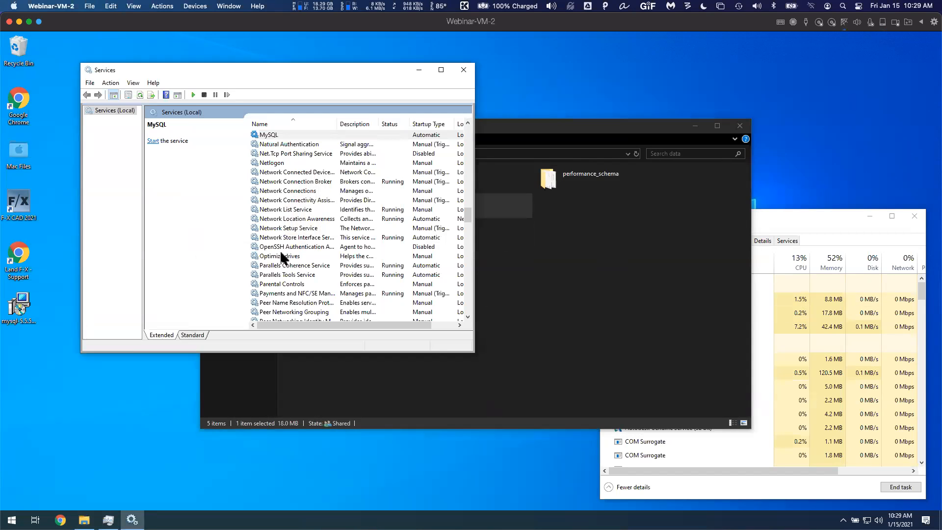
right_click(277, 136)
click(279, 144)
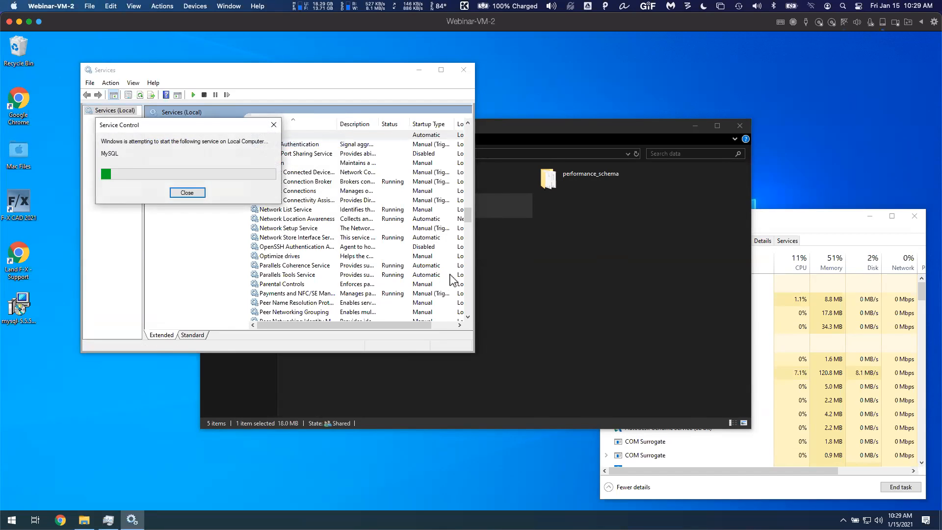
click(638, 341)
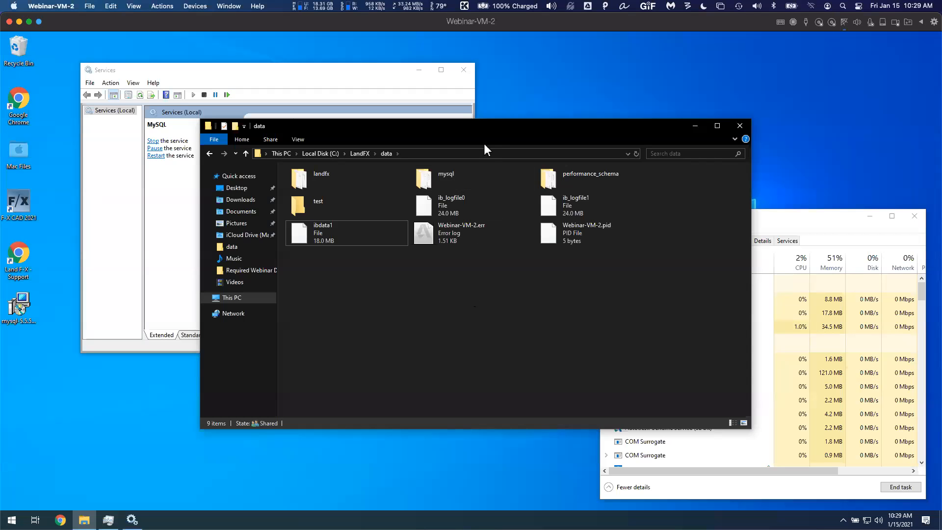
drag(487, 128, 611, 147)
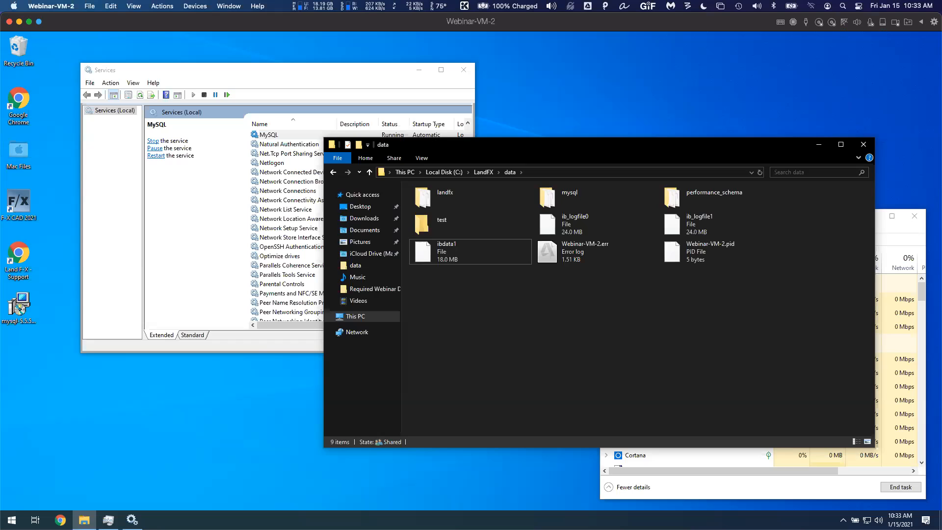
Close the Webinar-VM-2 window, enlarge the Webinar-VM-3 virtual machine and sign in to Windows with the account password.
click(9, 22)
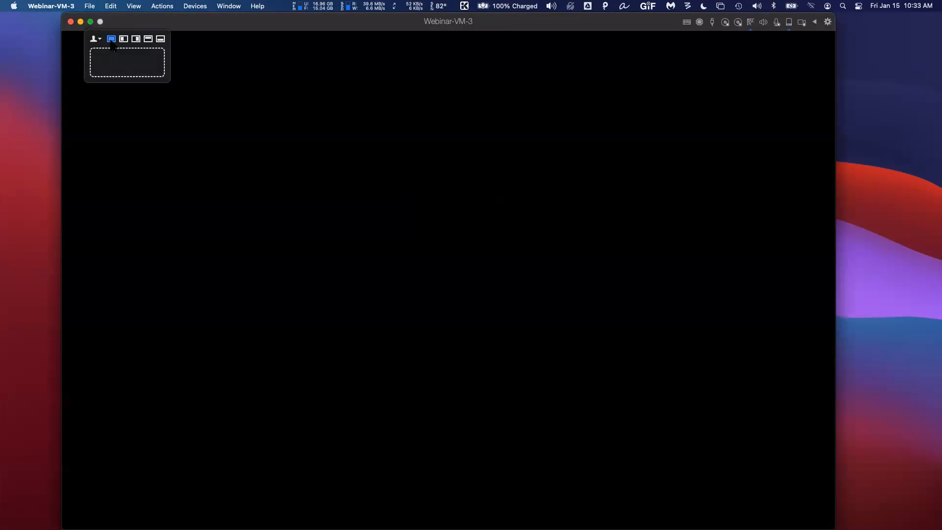
click(90, 21)
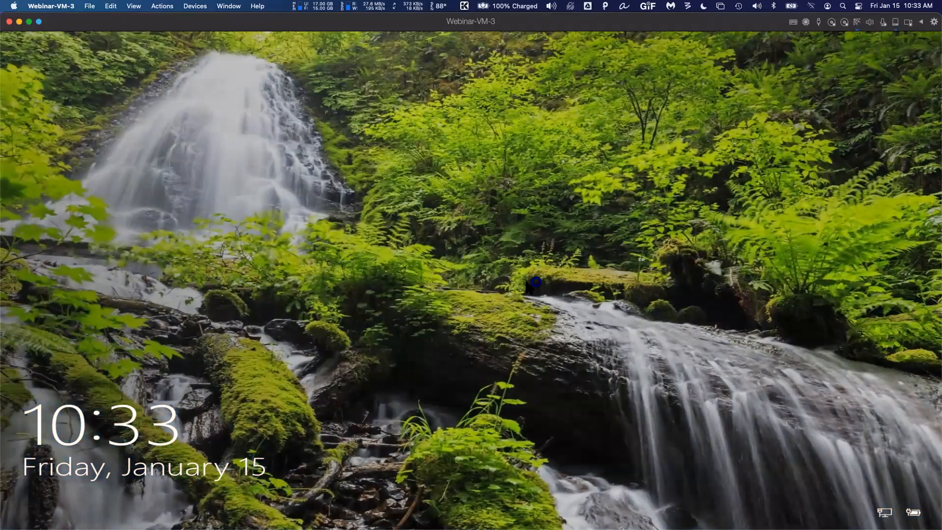
click(527, 282)
text(••••••••)
key(Return)
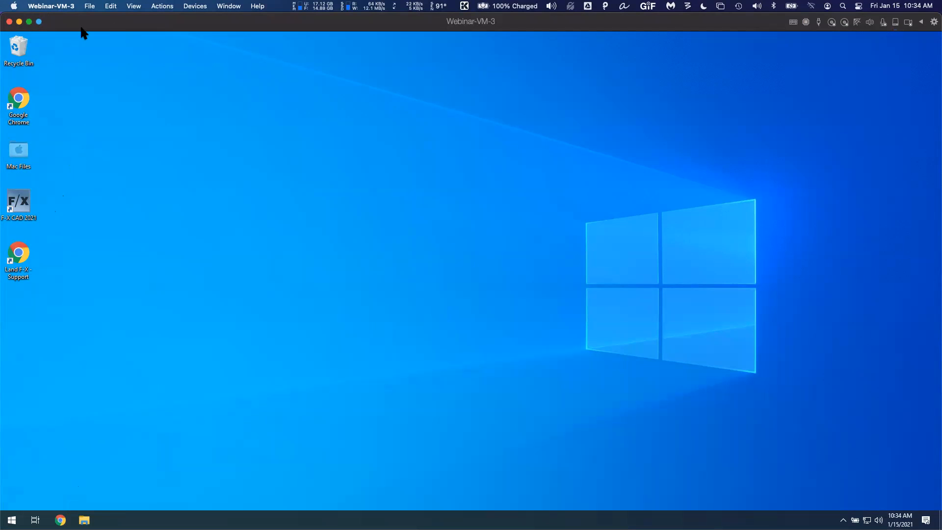
Close the Webinar-VM-3 window, enlarge the MySQL-VM-3 virtual machine and sign in to Windows with the account password.
click(9, 22)
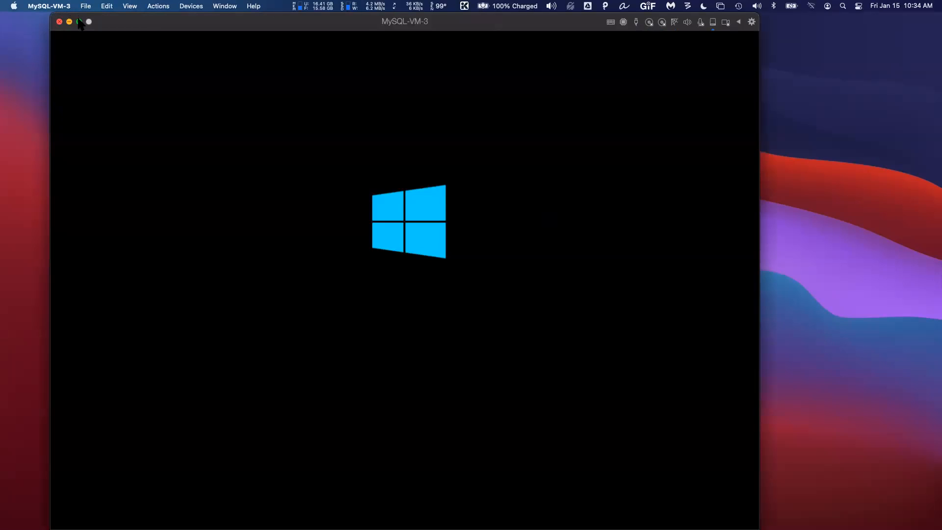
mouse_move(79, 20)
click(99, 39)
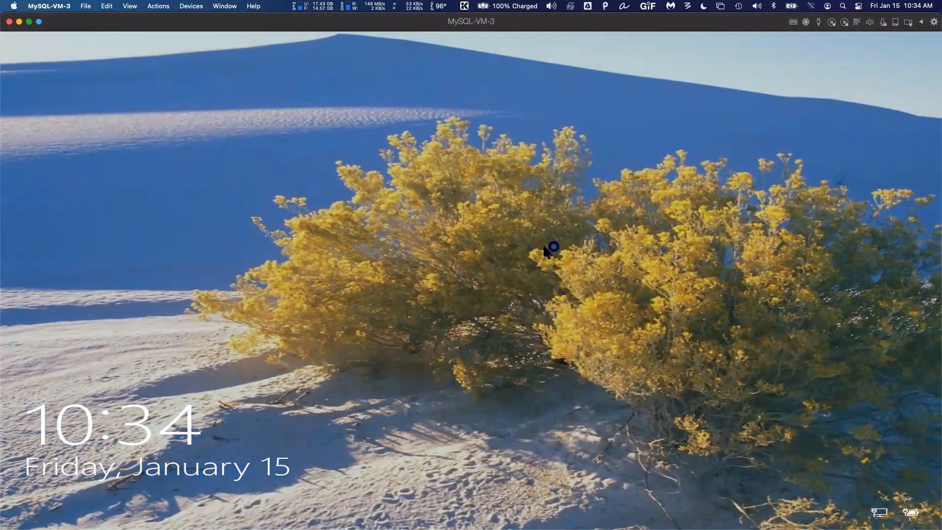
click(510, 250)
text(••••)
key(Return)
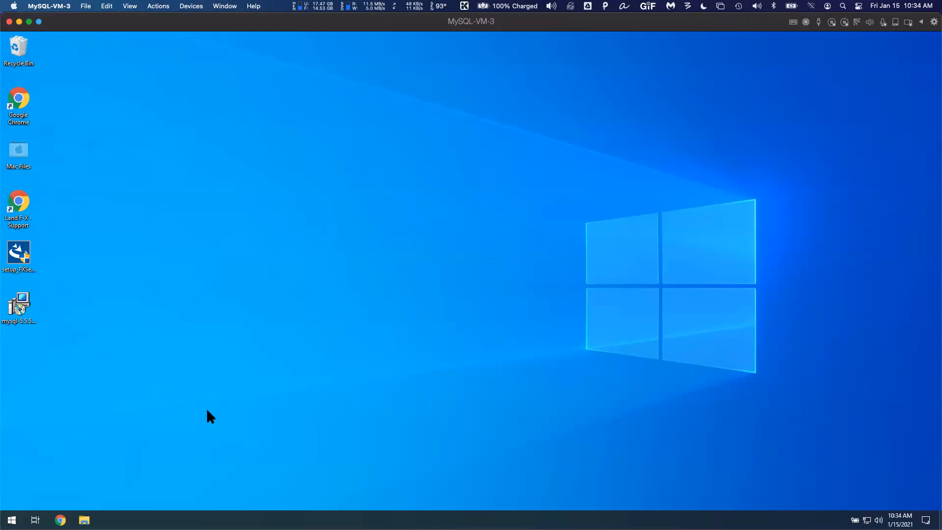
Launch the F/X Server installer from the desktop and accept its license agreement.
double_click(19, 258)
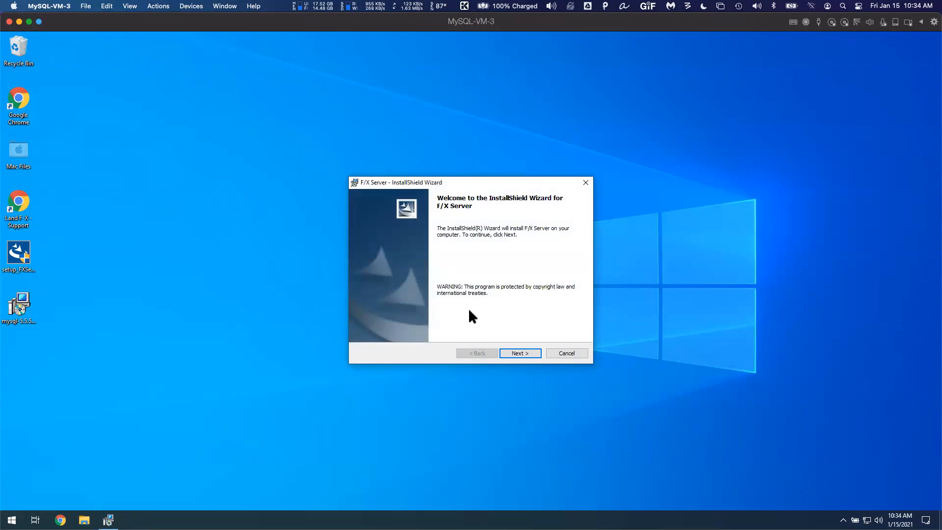
click(519, 353)
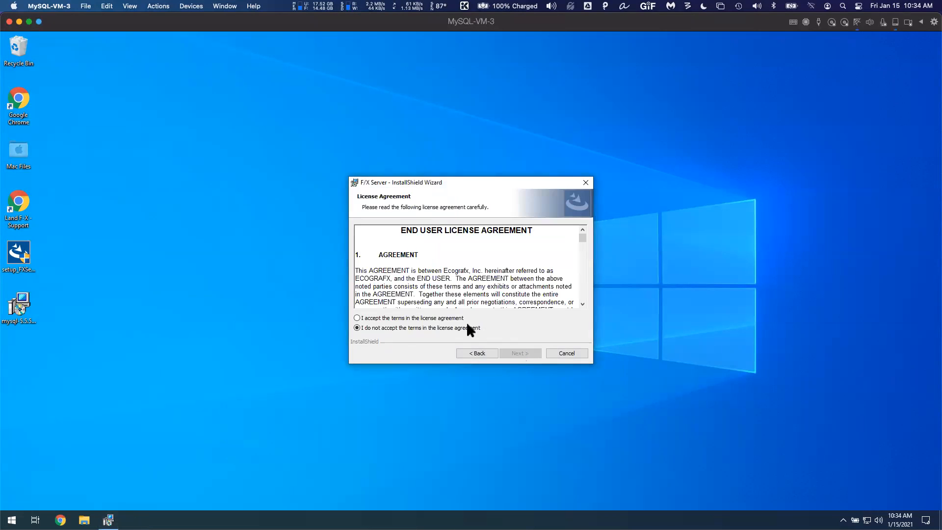
click(445, 319)
click(518, 353)
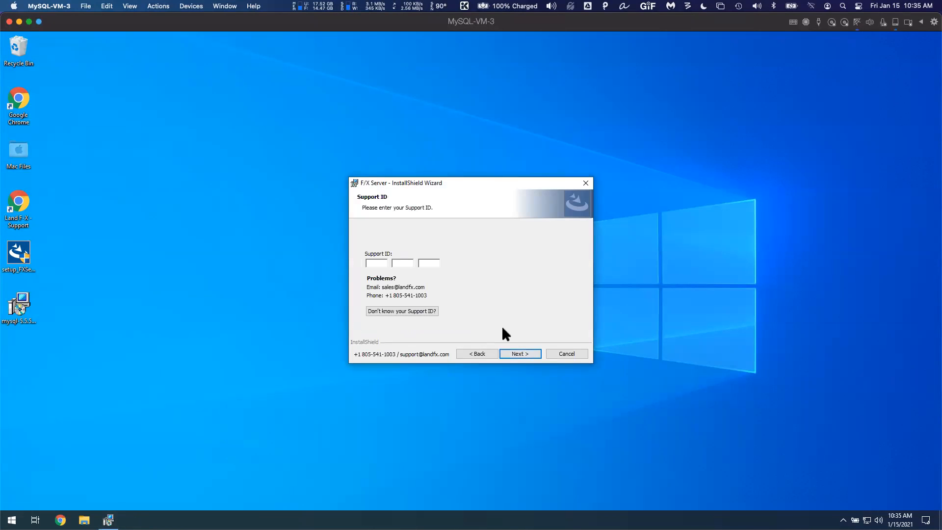
Enter the Support ID in the F/X Server installer, activate the product and continue to the database installation.
click(538, 306)
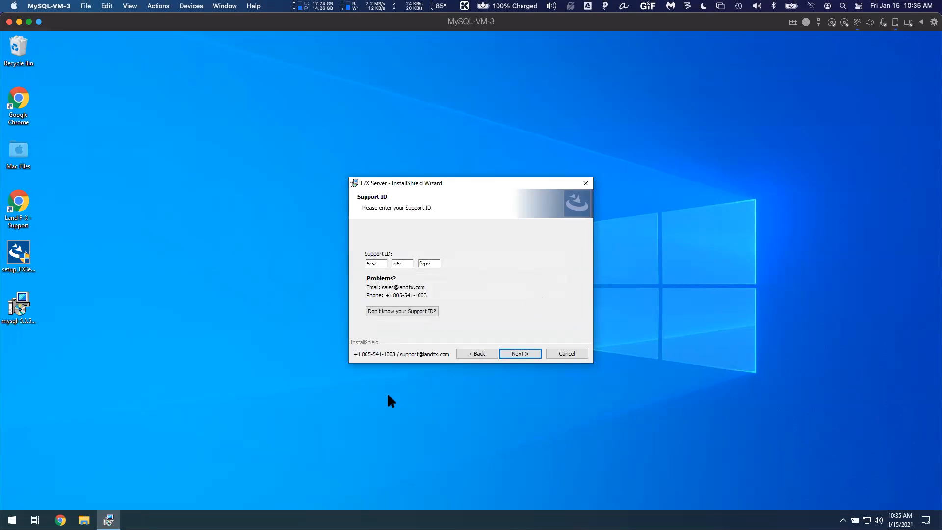
click(522, 354)
click(535, 308)
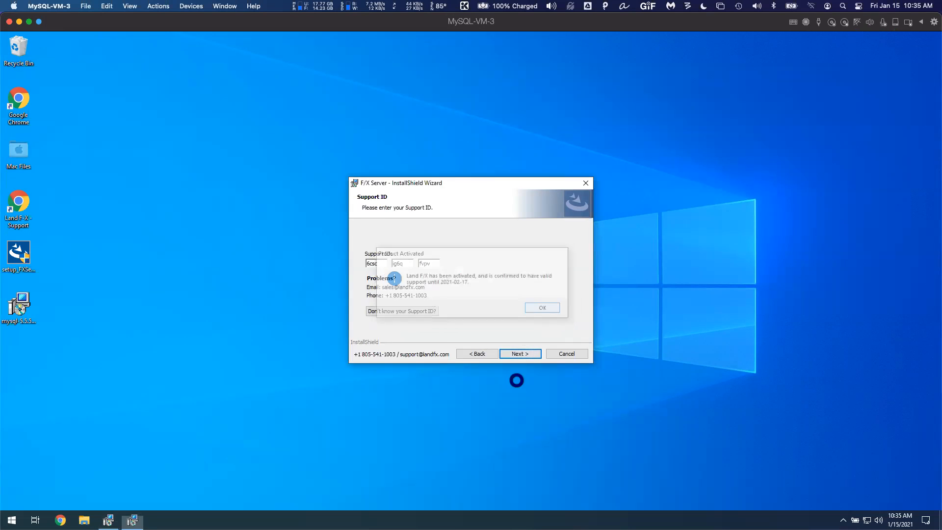
click(510, 353)
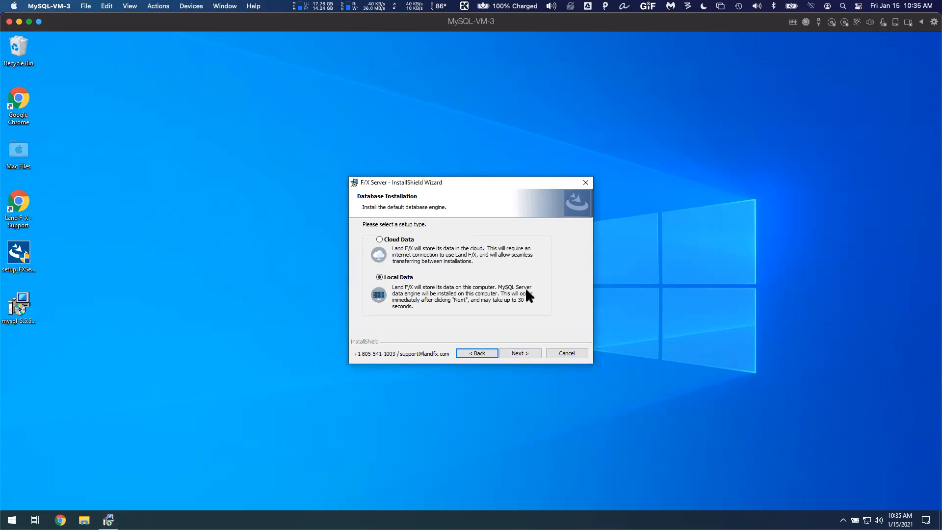
Try to install the database engine with the Local Data setup type, and shift the message box slightly.
click(525, 352)
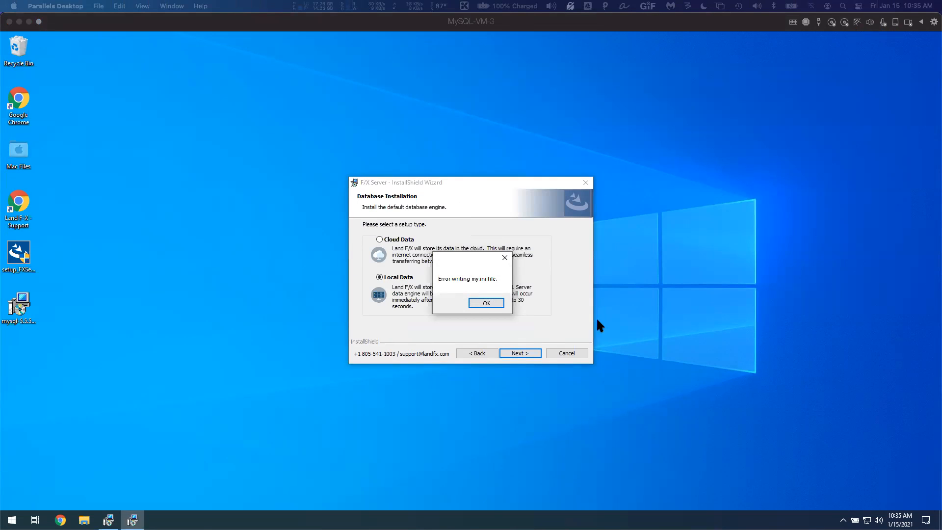
click(478, 262)
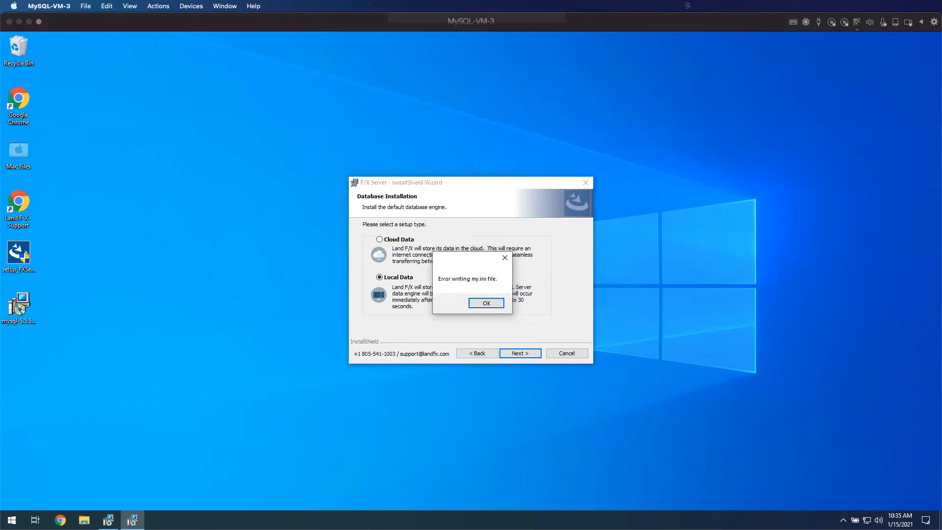
drag(478, 262, 484, 260)
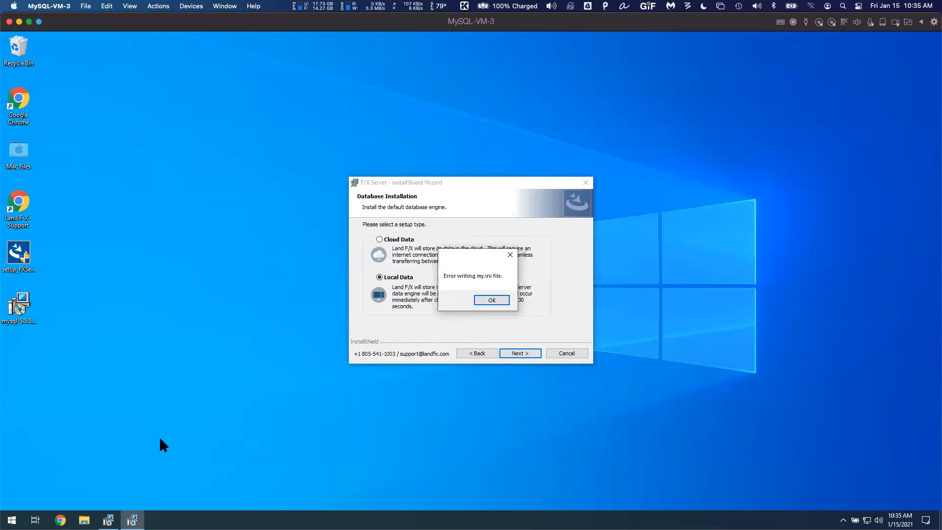
Open C:\Program Files\MySQL\MySQL Server 5.5 in File Explorer and select the my.ini file.
click(84, 520)
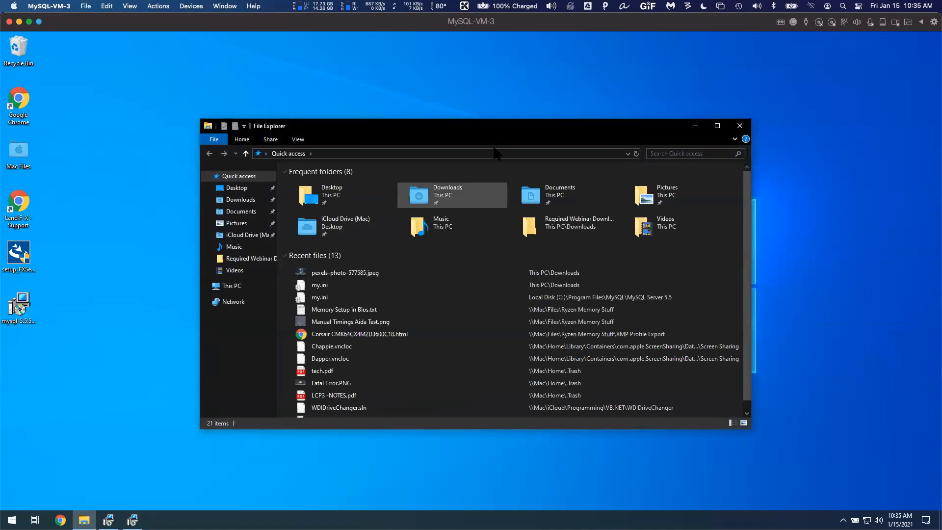
click(231, 285)
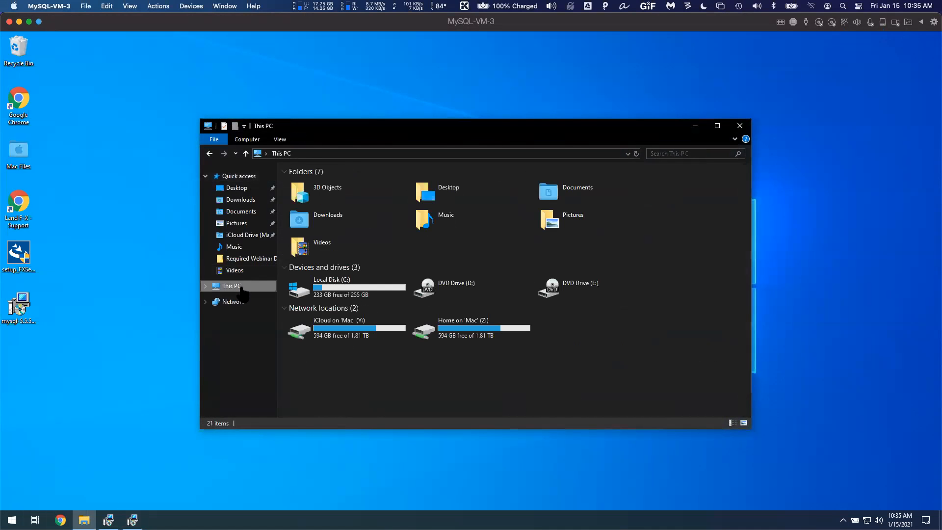
click(314, 289)
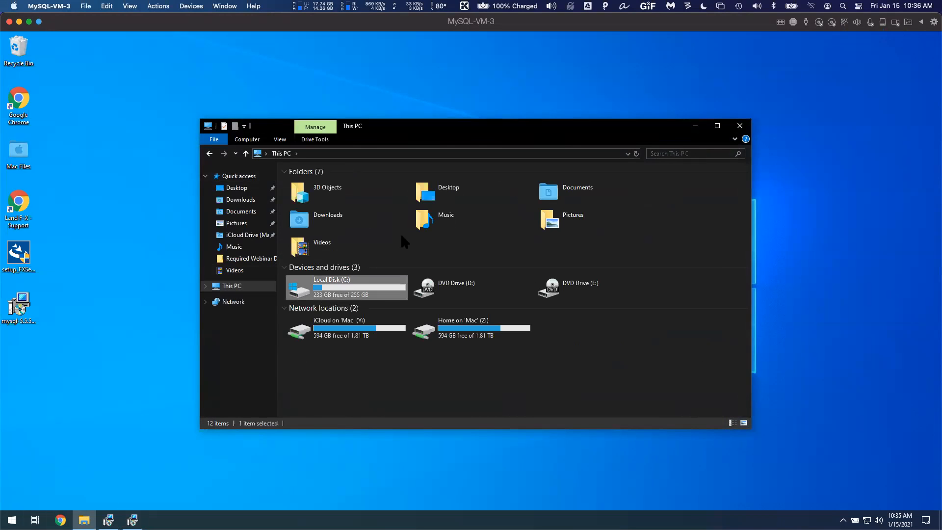
double_click(359, 281)
double_click(320, 204)
double_click(320, 214)
double_click(320, 194)
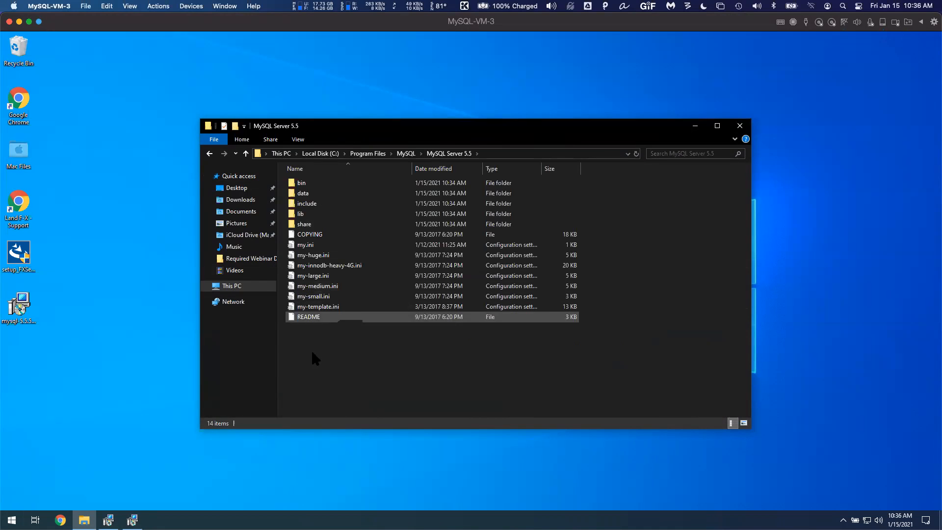
click(305, 247)
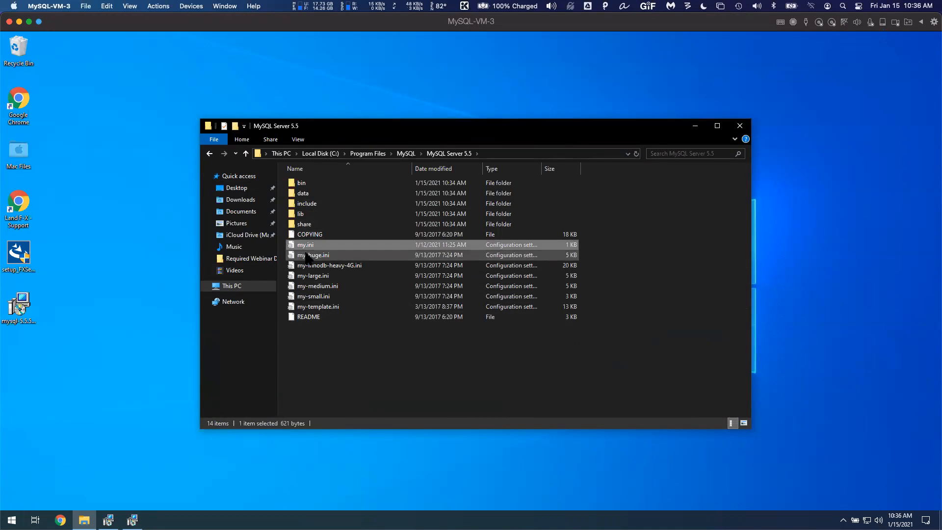
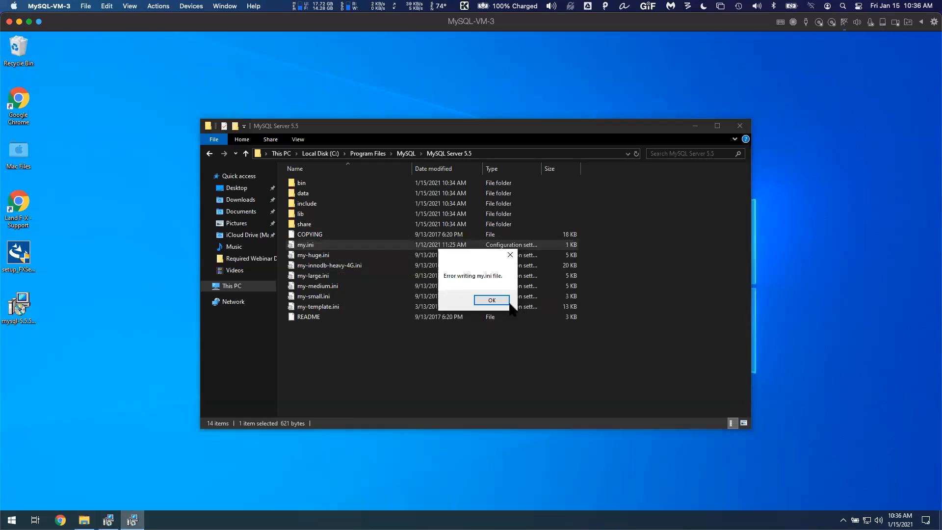
Dismiss the my.ini error, cancel the F/X Server installation and exit its wizard, leaving my.ini deselected in File Explorer.
click(489, 301)
click(564, 354)
click(446, 287)
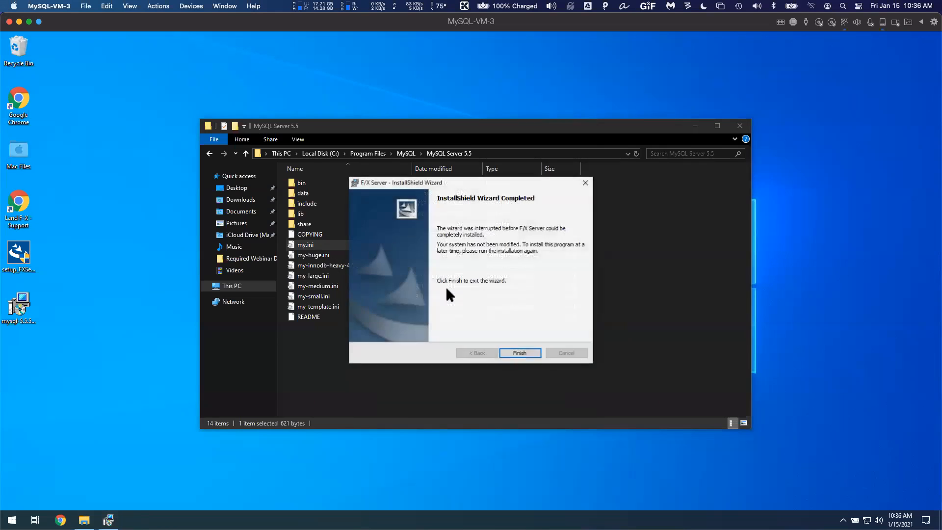
click(504, 344)
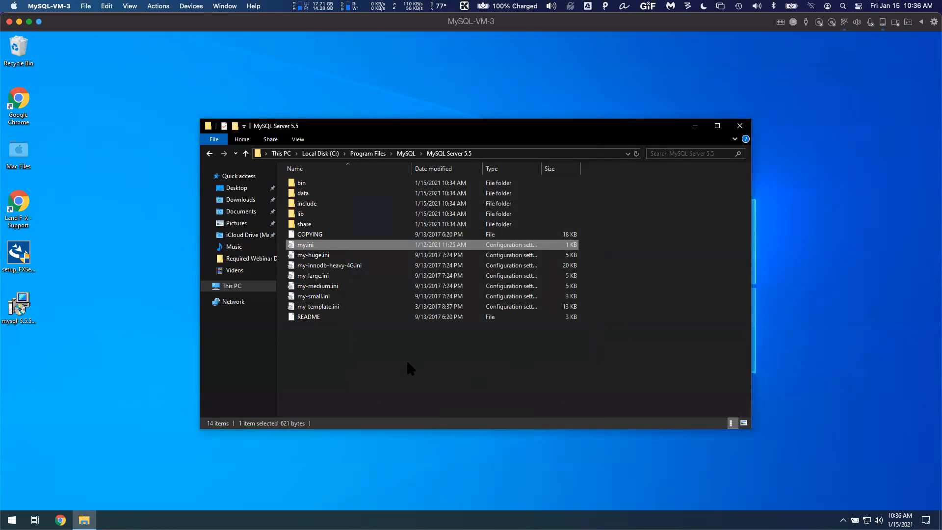
click(406, 358)
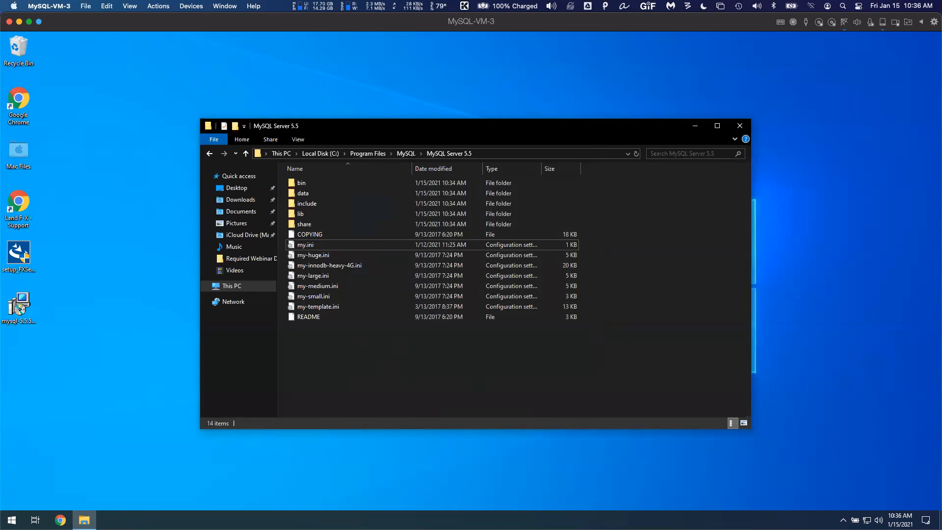
Uninstall MySQL Server 5.5 through the Windows Apps & features settings and close the Settings window.
right_click(14, 519)
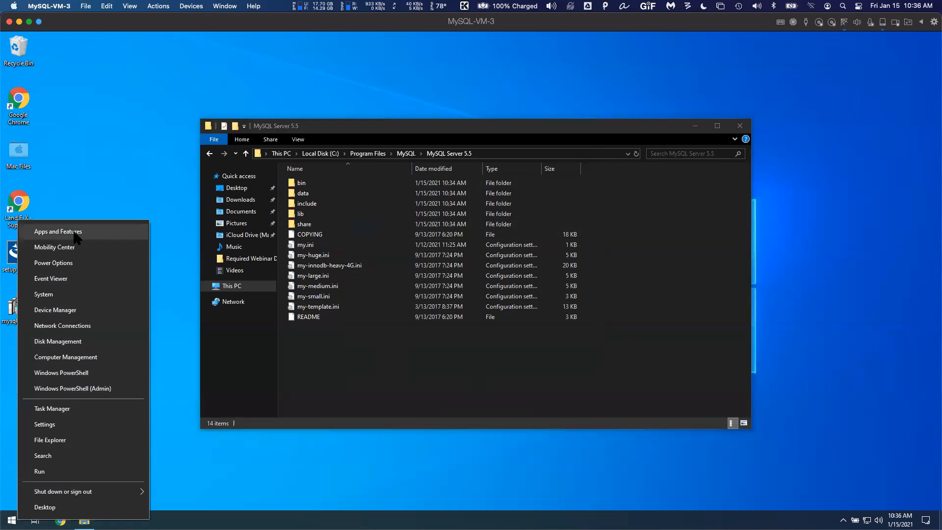
click(74, 231)
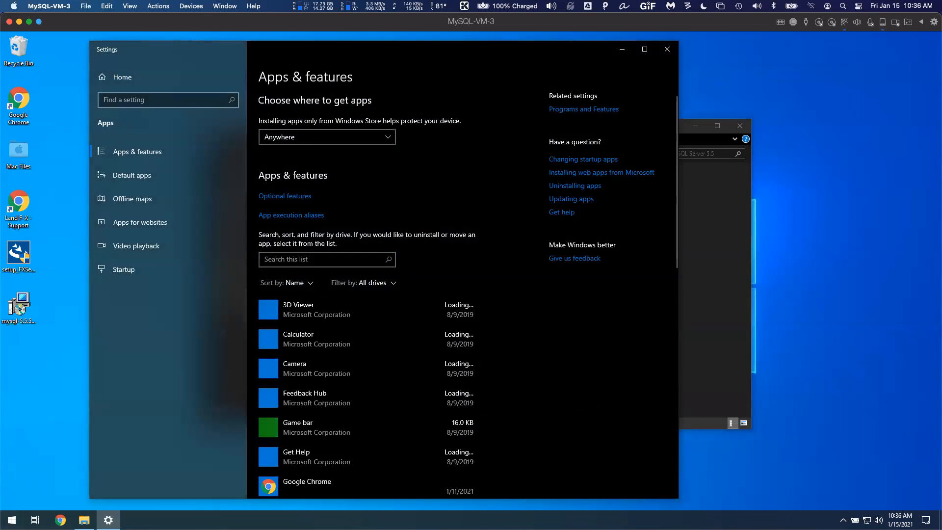
scroll(378, 413, down, 1)
scroll(378, 412, down, 10)
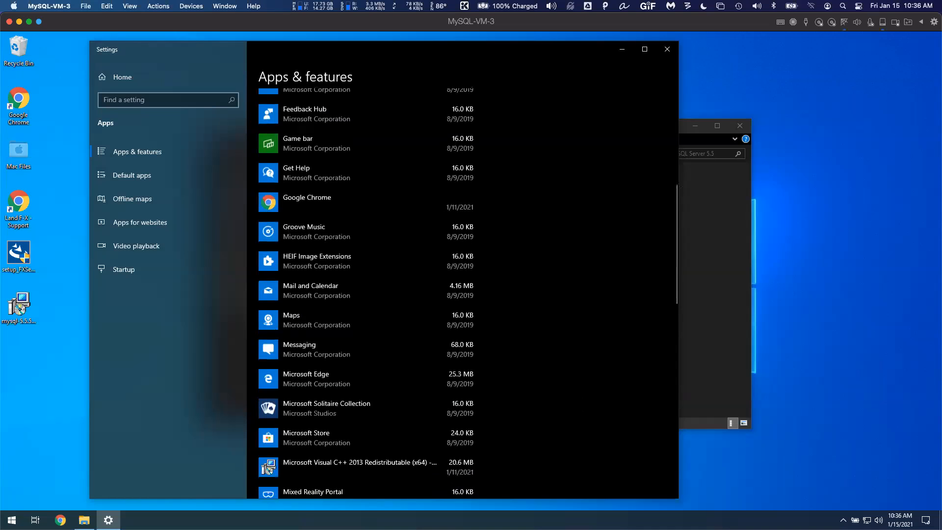
scroll(366, 294, up, 3)
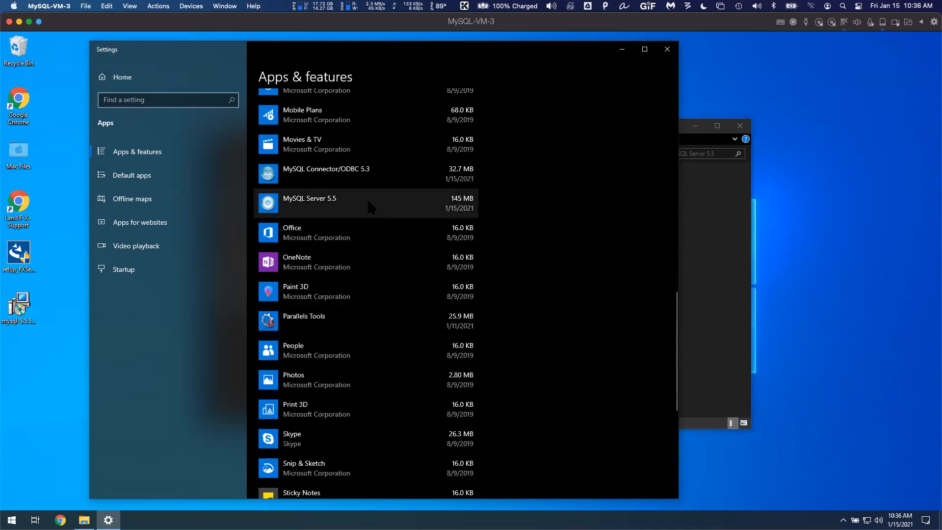
click(362, 206)
click(451, 244)
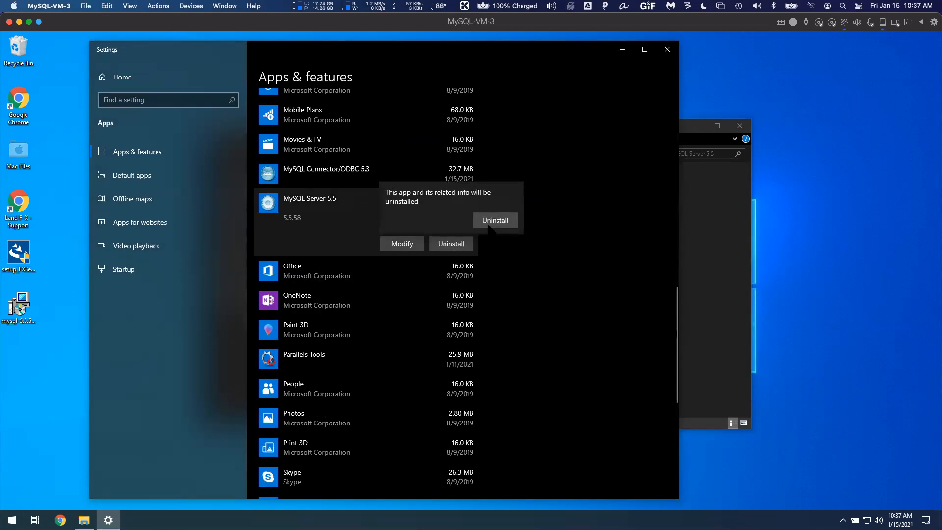
click(496, 223)
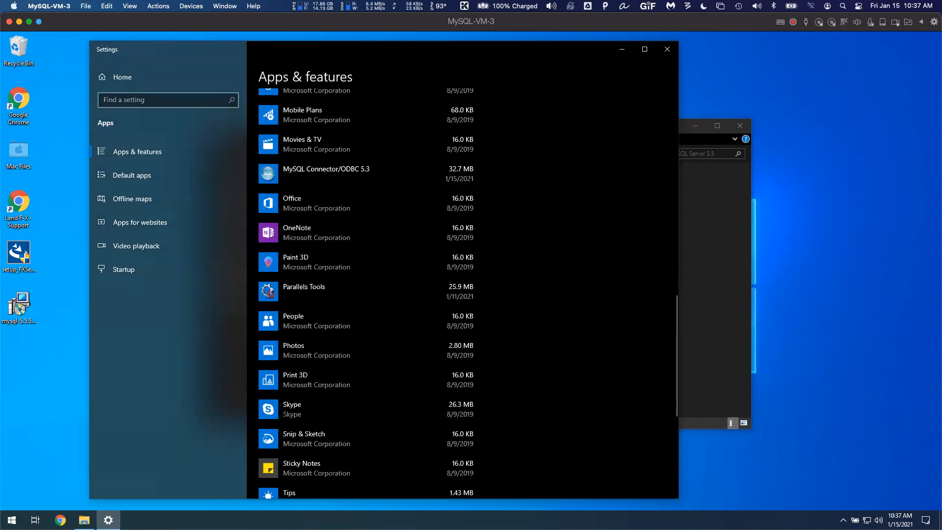
click(667, 49)
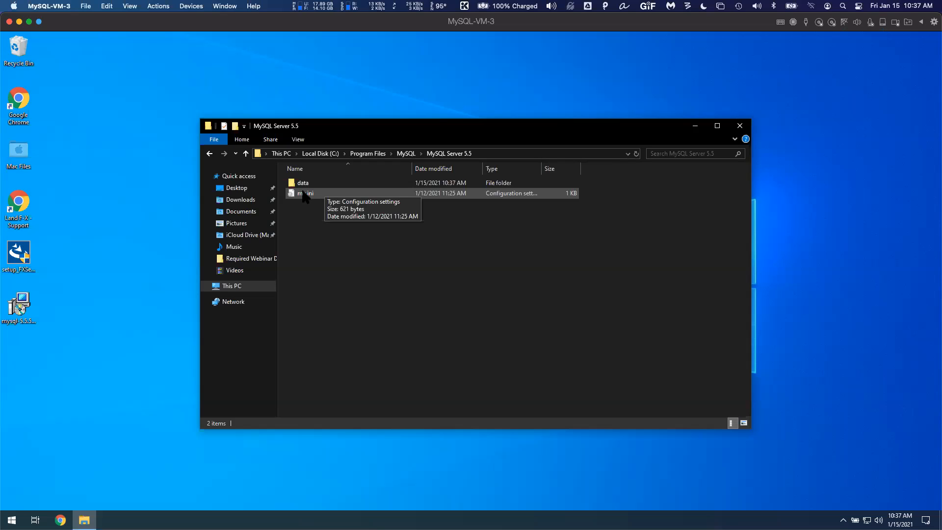
Go up to the C:\Program Files\MySQL folder and try to delete its MySQL Server 5.5 folder with administrator permission.
click(405, 154)
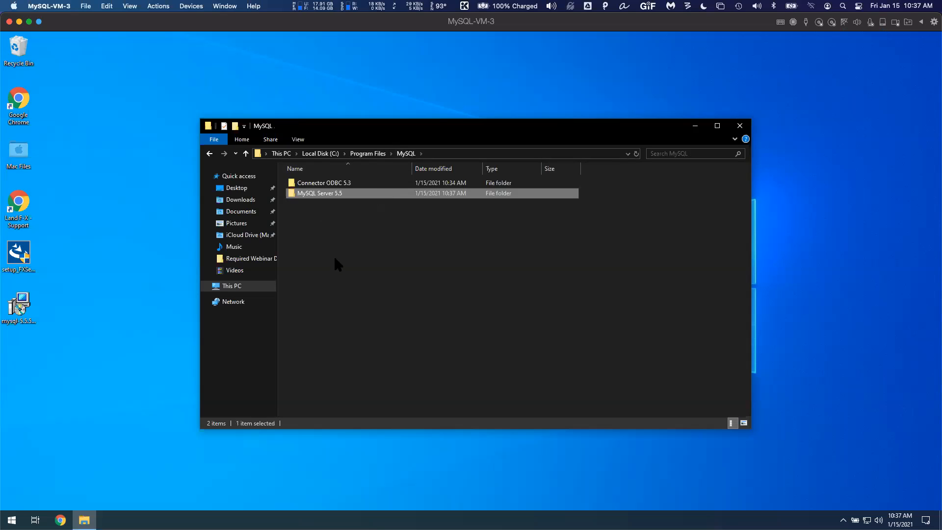
key(Delete)
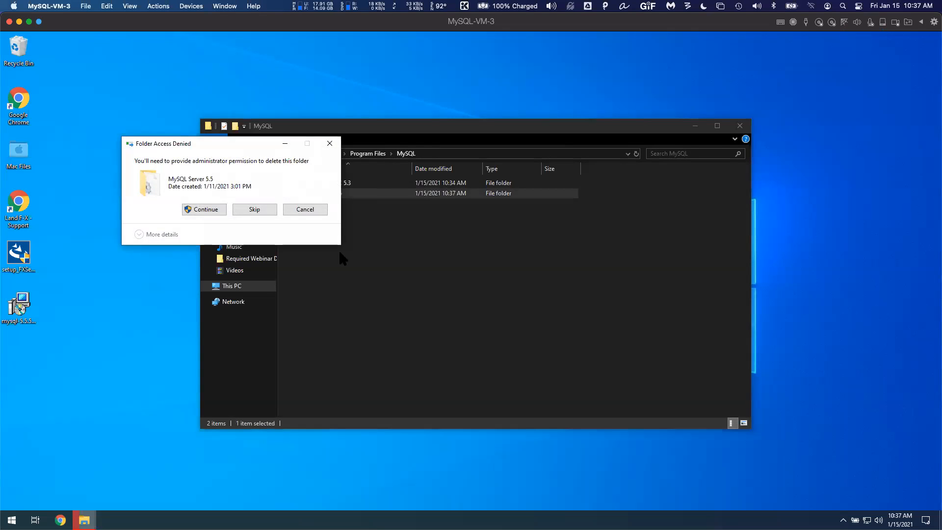
click(204, 207)
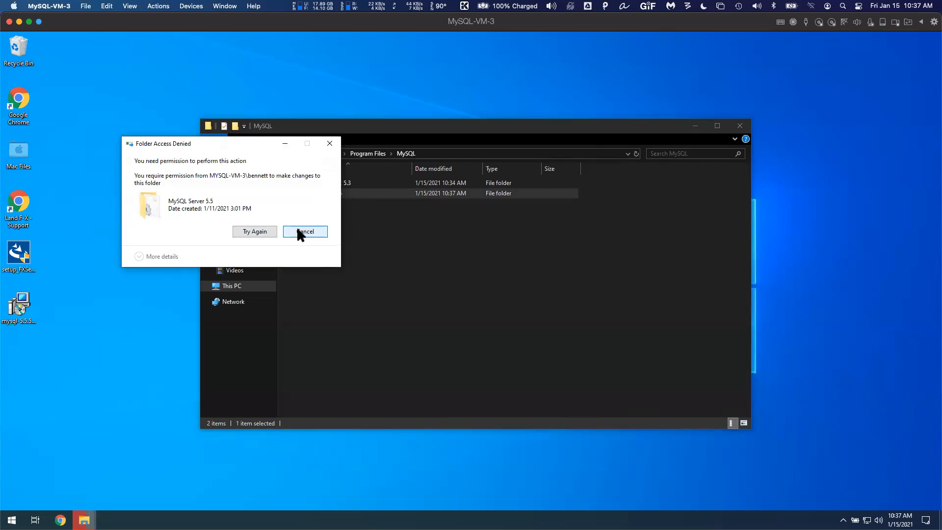
click(302, 232)
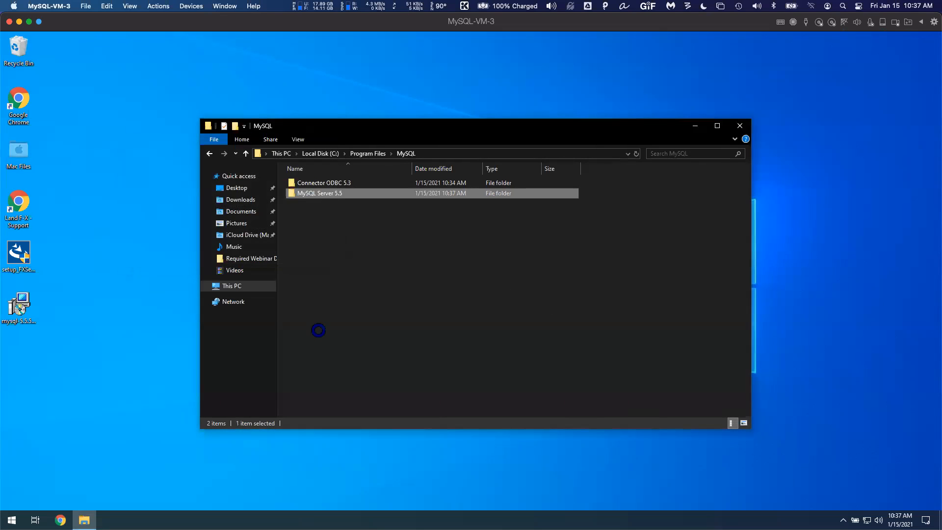
Change the owner of the MySQL Server 5.5 folder to the Administrators group in its advanced security settings.
right_click(315, 193)
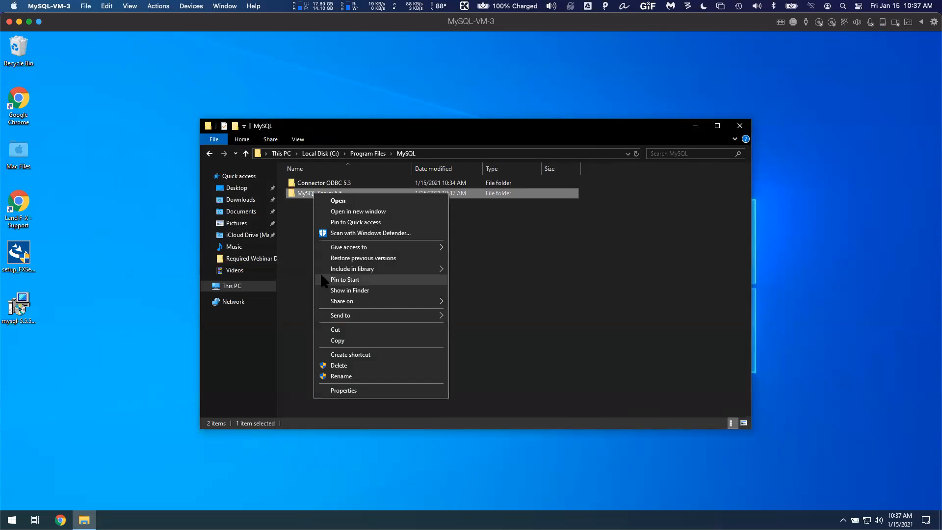
click(352, 391)
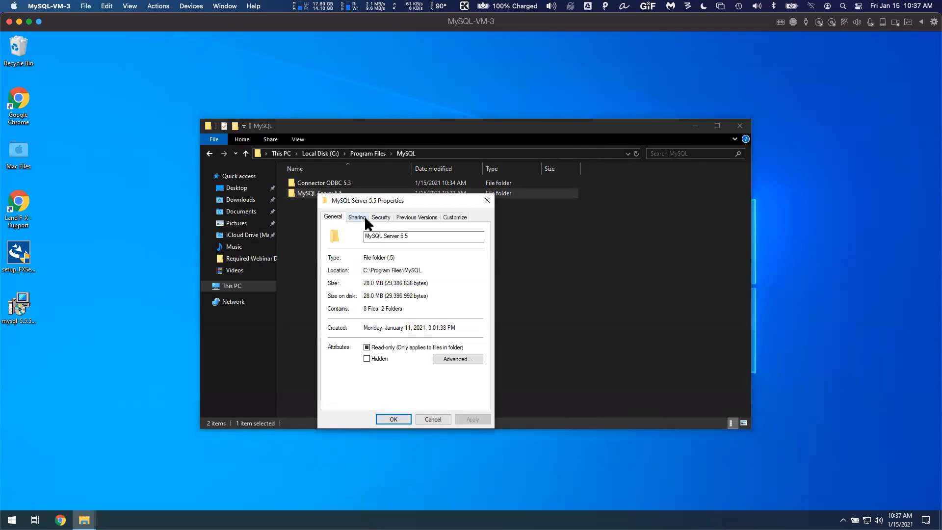
click(381, 216)
click(456, 382)
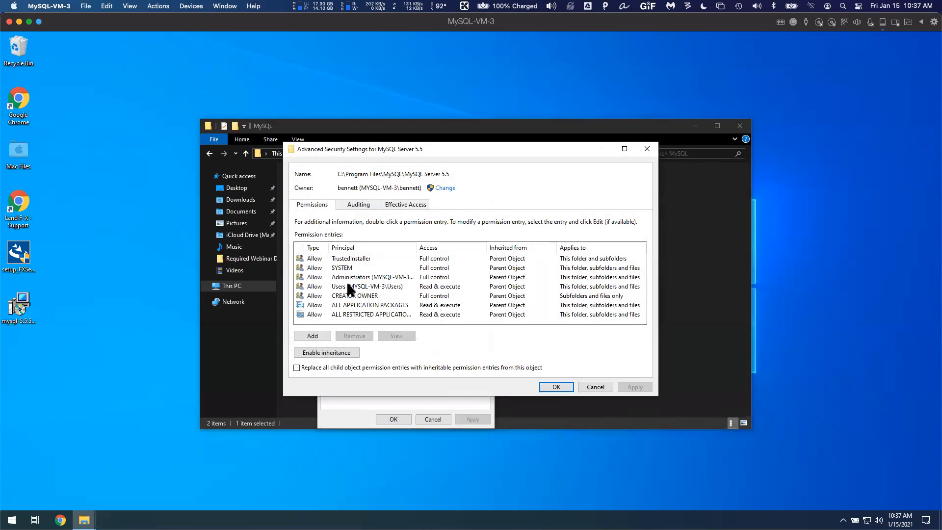
click(445, 188)
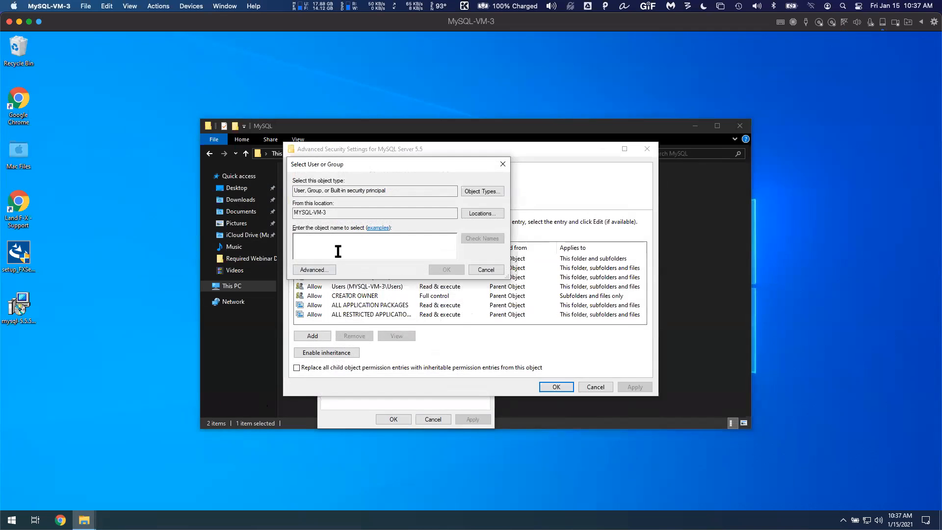
text(administrator)
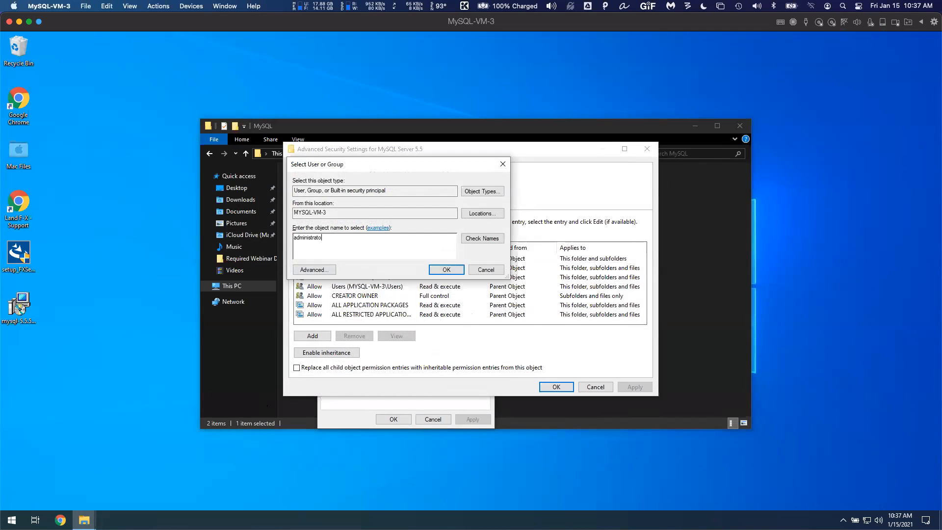
click(485, 238)
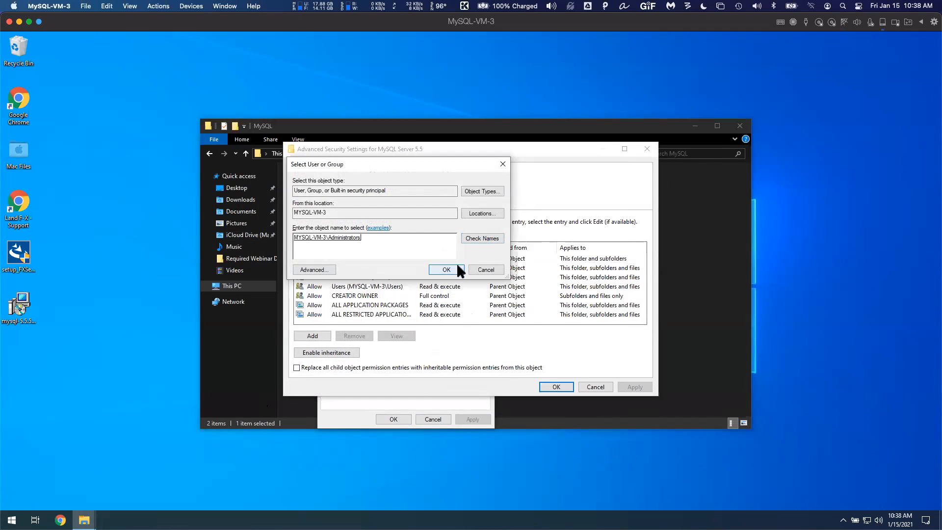
click(453, 268)
click(634, 387)
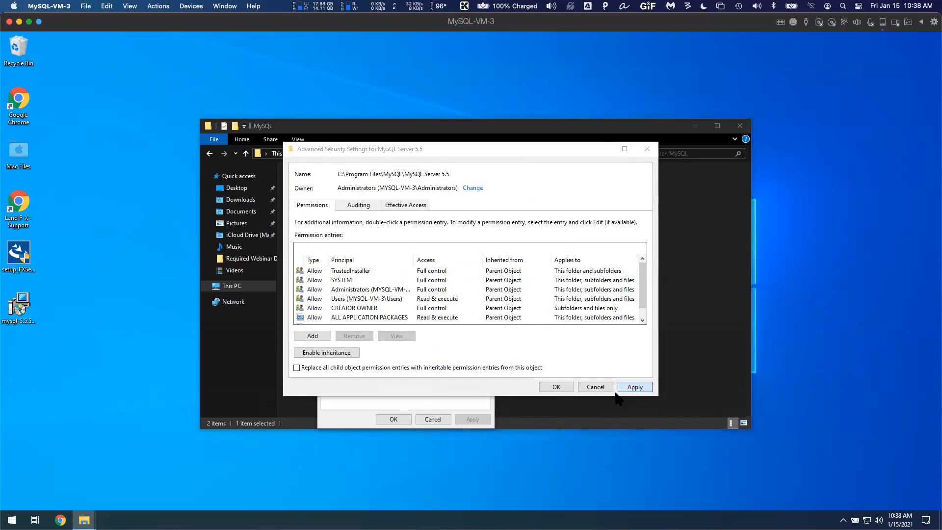
click(543, 310)
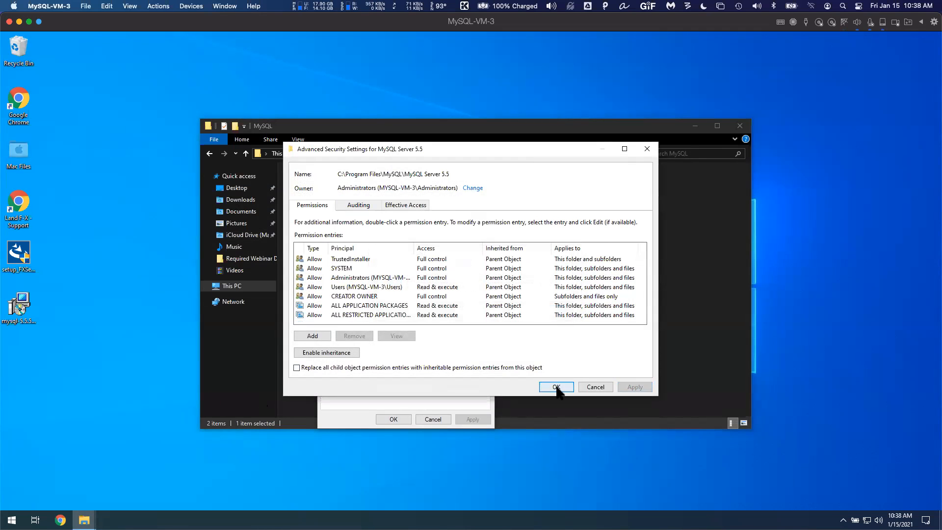
click(553, 385)
click(391, 420)
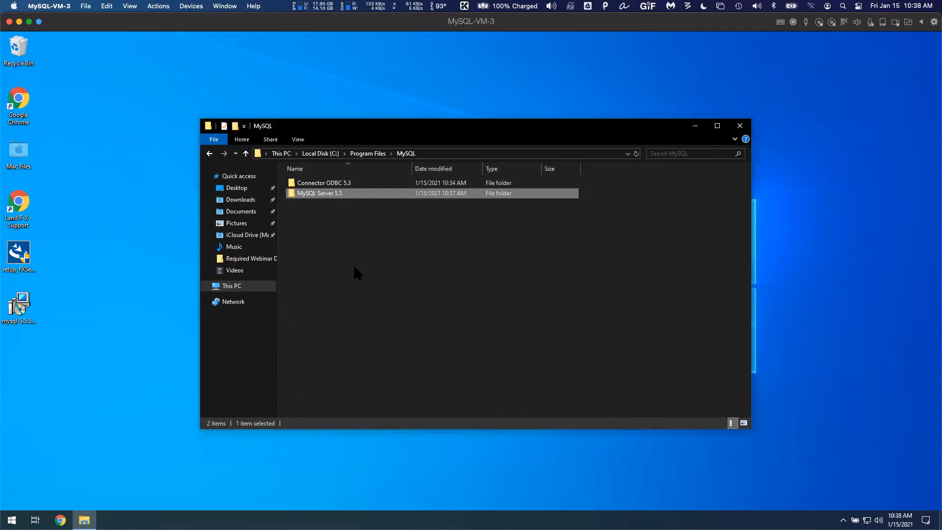
Try again to delete the MySQL Server 5.5 folder under its new owner.
right_click(324, 196)
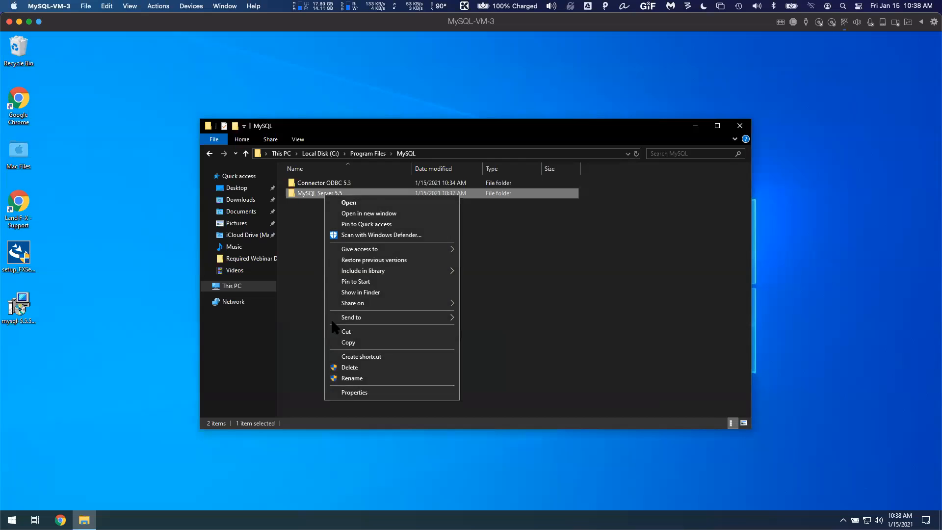
click(346, 362)
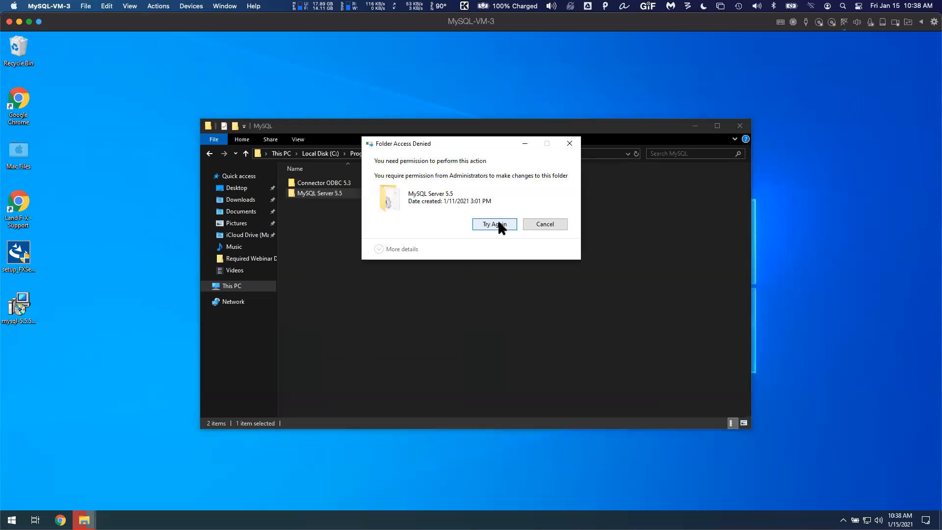
click(539, 224)
Unlock the MySQL Server 5.5 folder's advanced permissions for editing and select the Administrators entry.
right_click(306, 193)
click(359, 390)
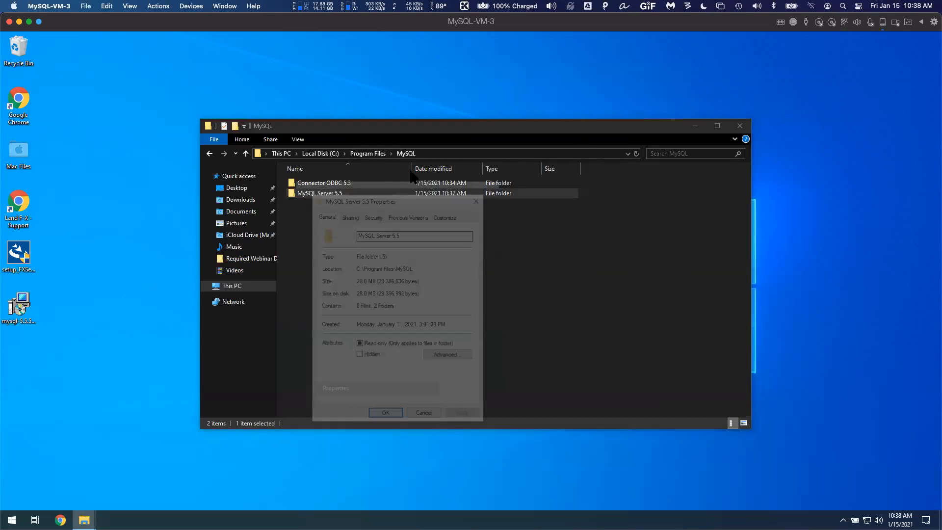
click(374, 214)
click(442, 379)
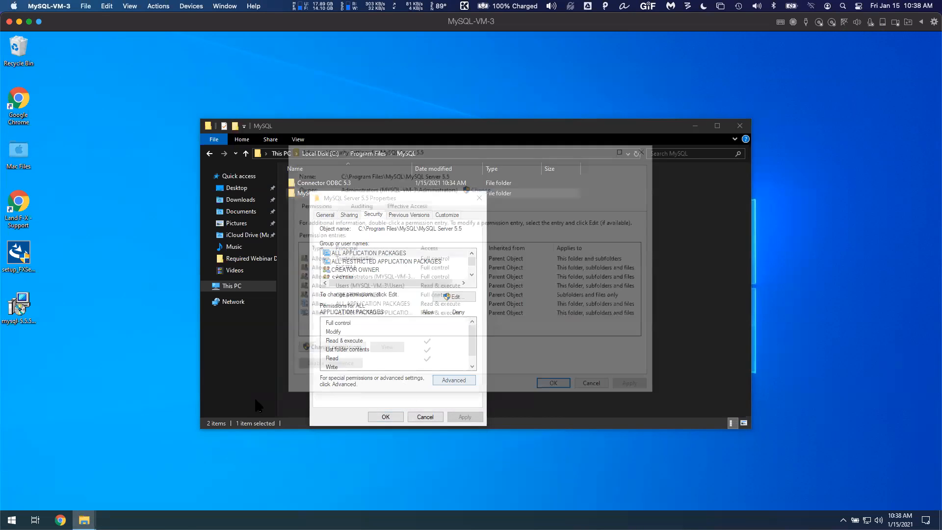
click(321, 349)
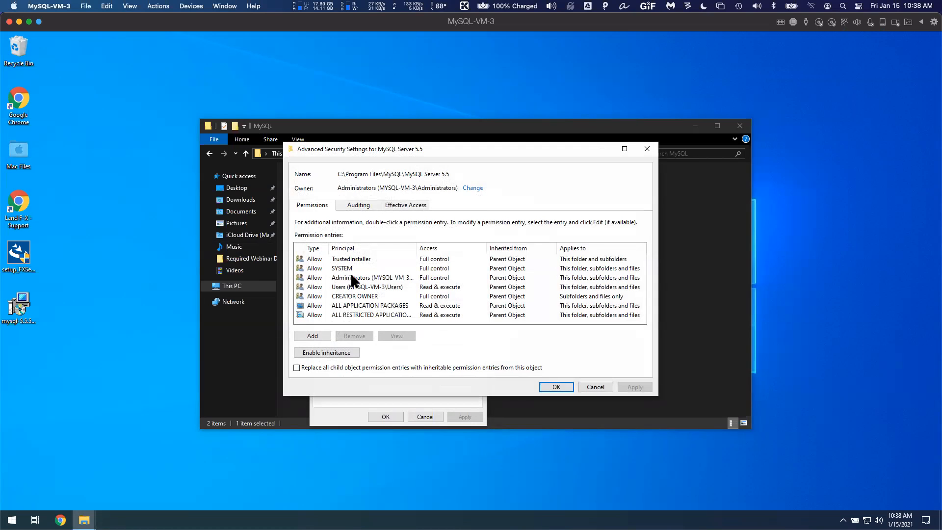
click(352, 277)
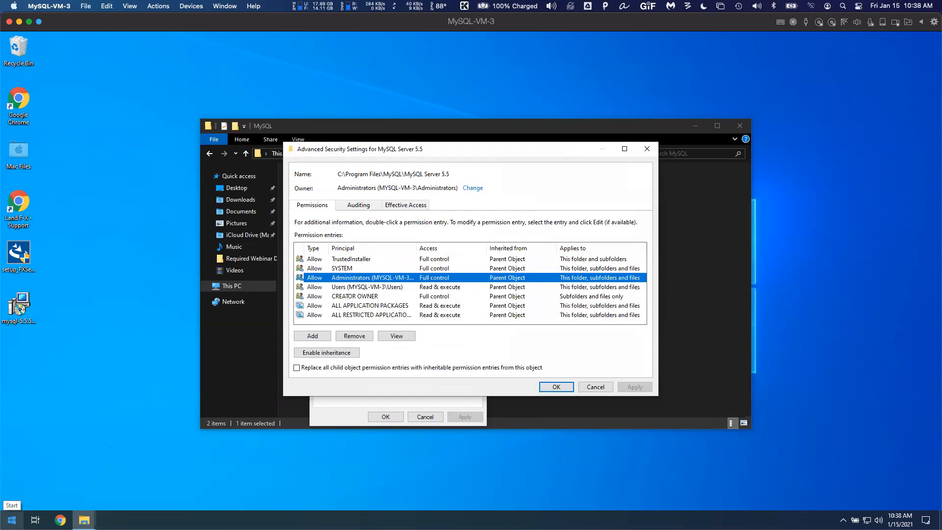
Check the Windows Services list for a remaining MySQL service, then close it.
click(11, 520)
text(serv)
key(Return)
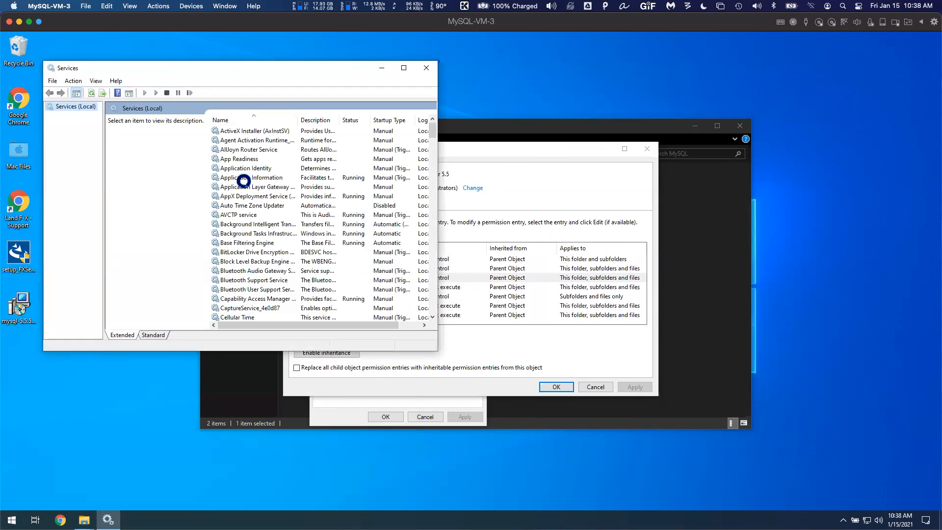
click(243, 185)
key(m)
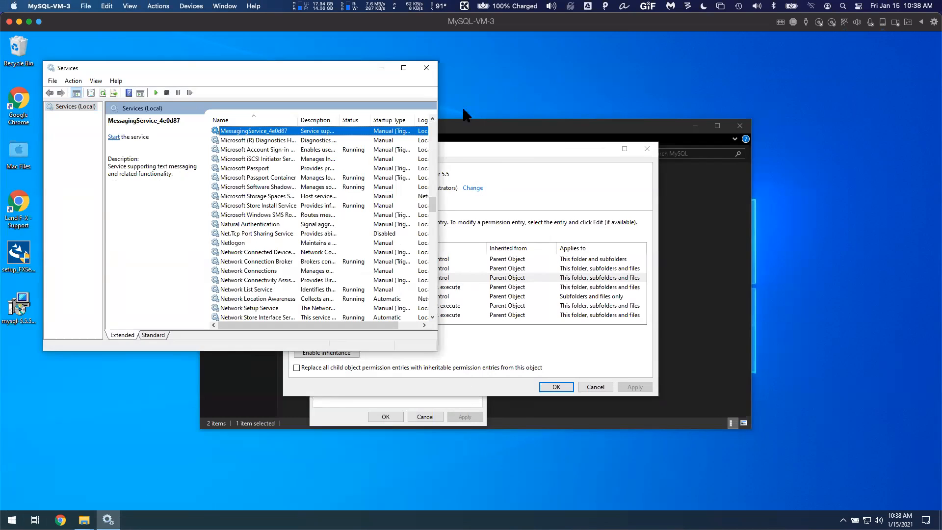
click(426, 68)
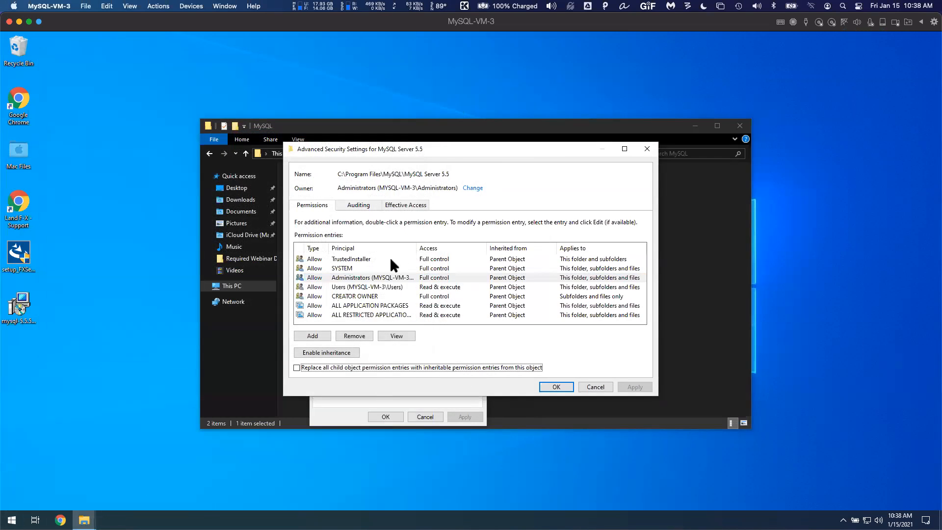
Replace all child object permission entries with inheritable ones from the MySQL Server 5.5 folder and apply the change.
click(377, 278)
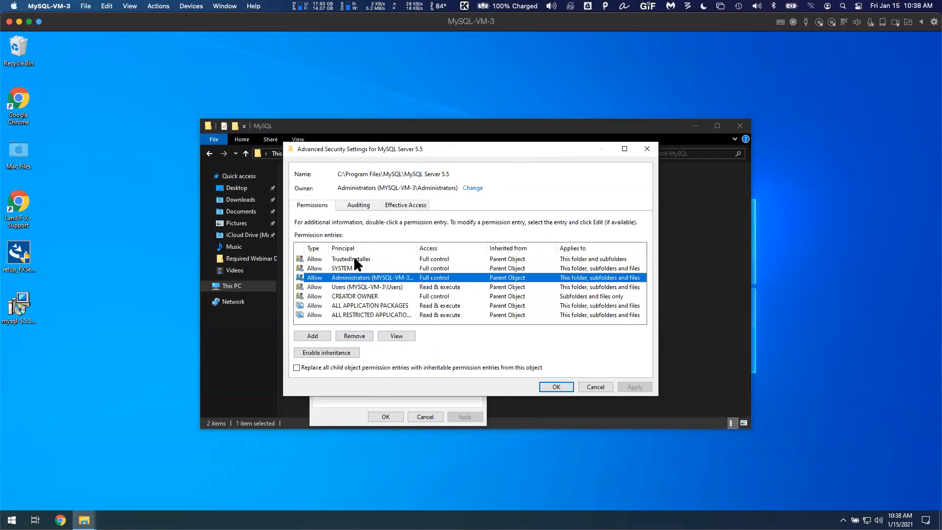
click(322, 367)
click(638, 386)
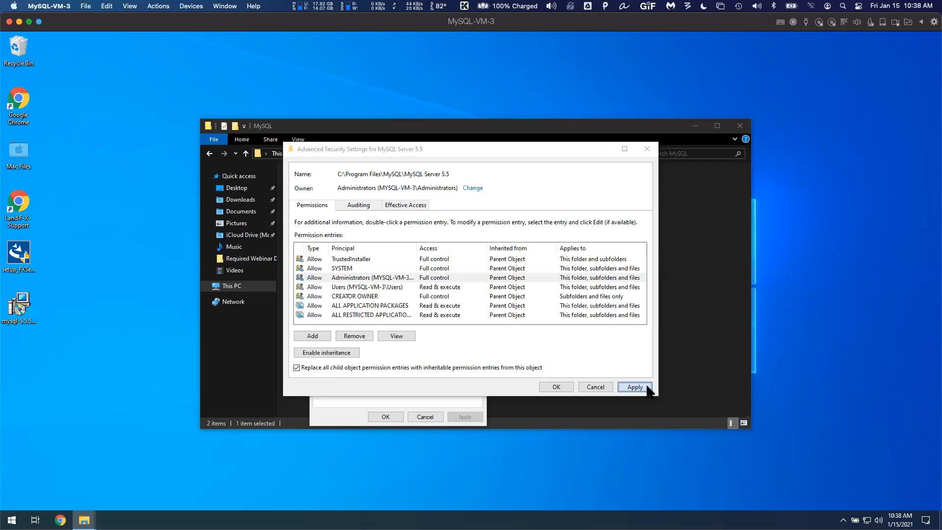
click(508, 317)
click(508, 317)
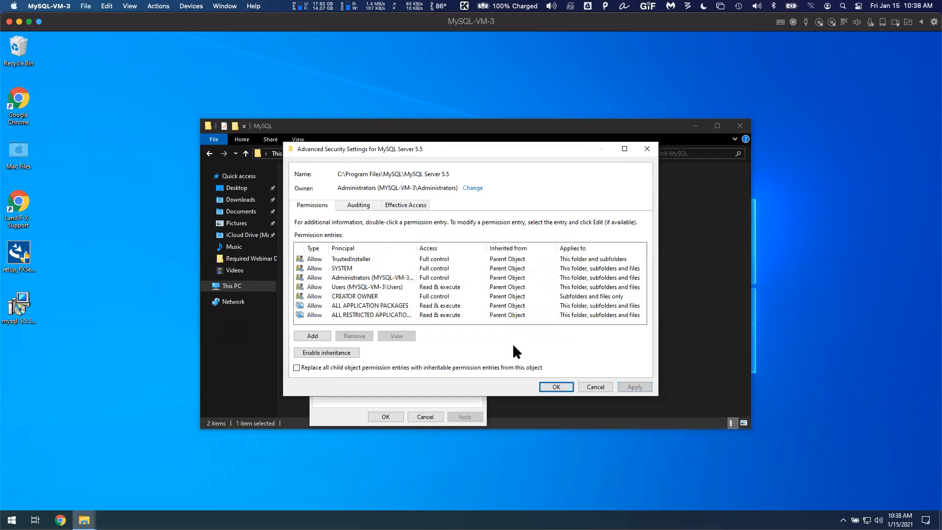
Close the MySQL Server 5.5 folder's security settings and try again to delete the folder with administrator permission.
click(556, 387)
click(382, 416)
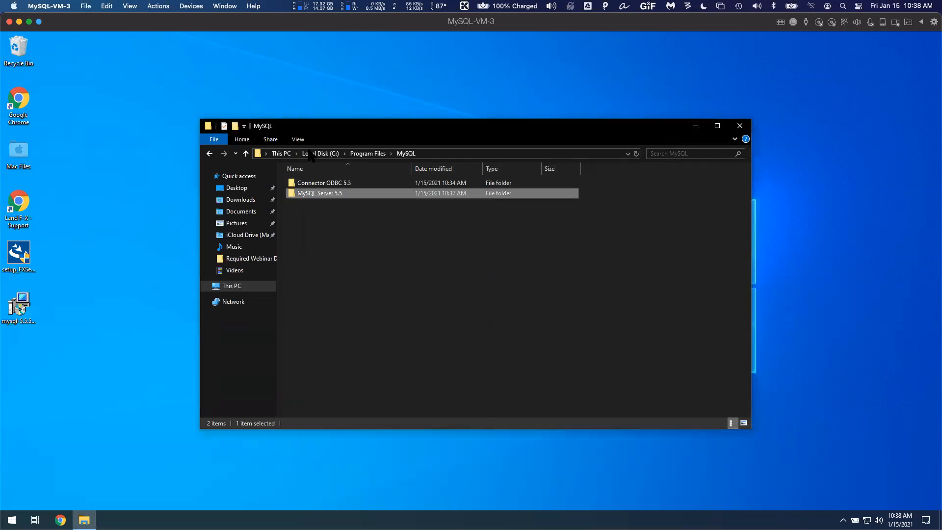
key(Delete)
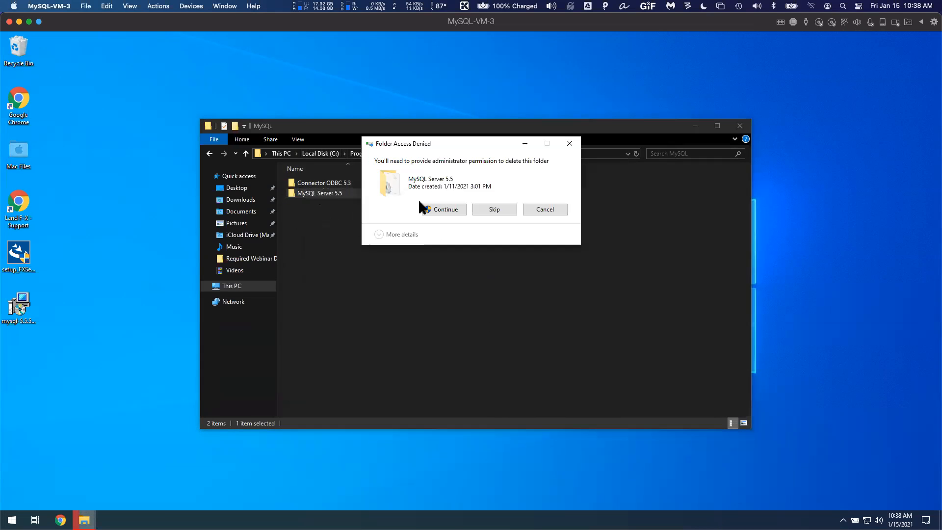
click(431, 208)
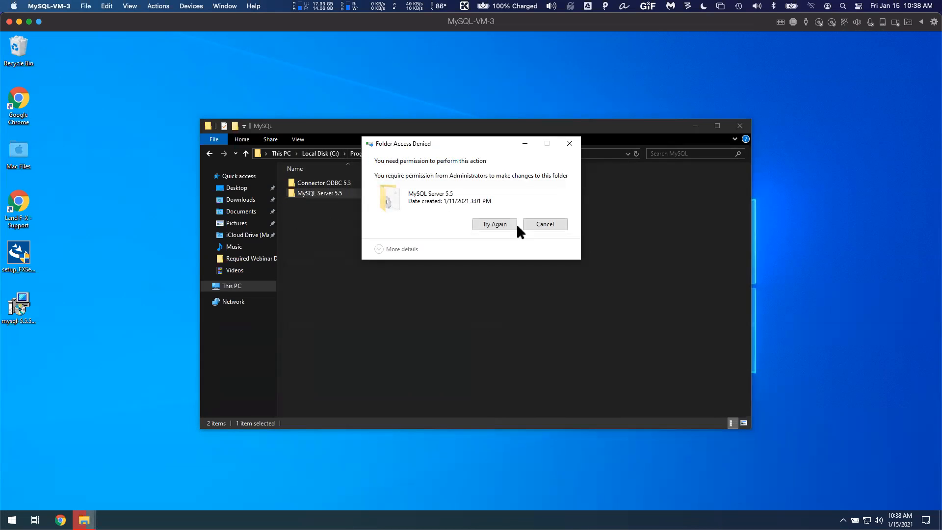
click(493, 225)
Open the advanced security settings of my.ini inside the MySQL Server 5.5 folder and view its permissions with administrative rights.
double_click(329, 193)
right_click(308, 194)
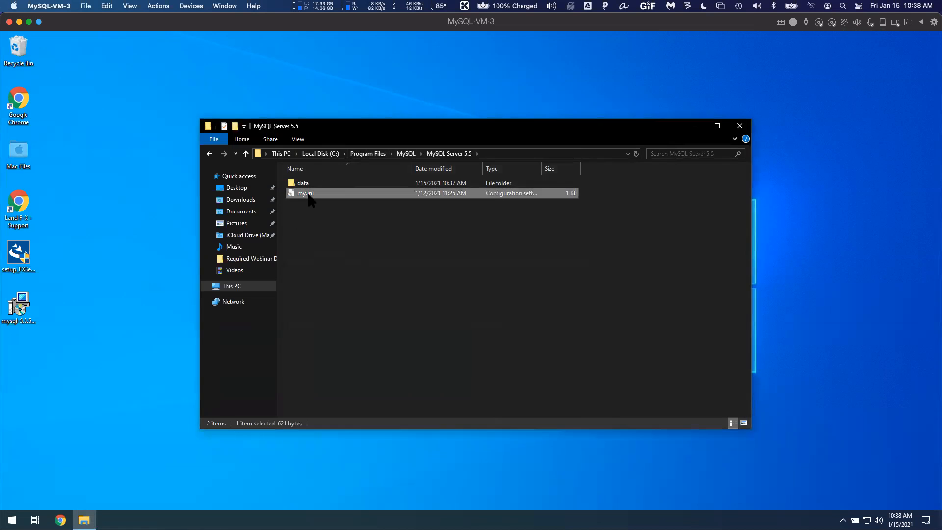
click(368, 389)
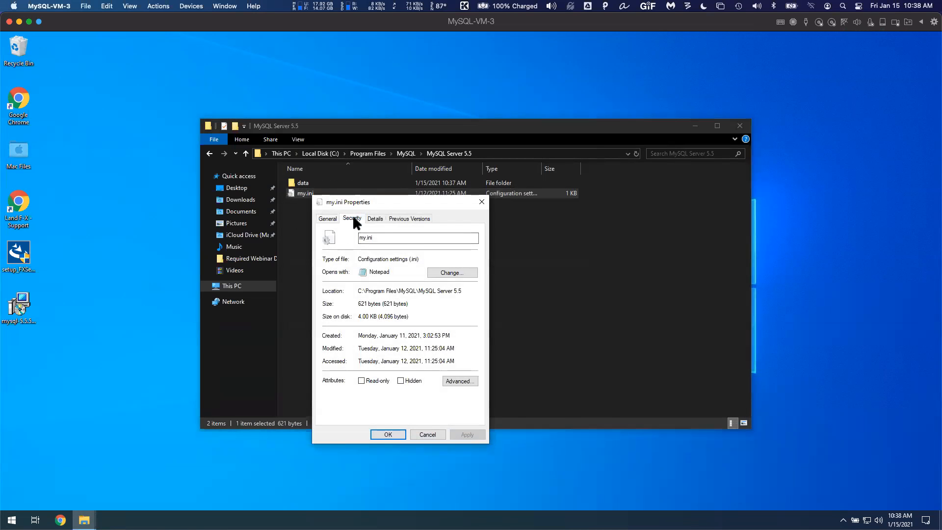
click(352, 217)
click(451, 398)
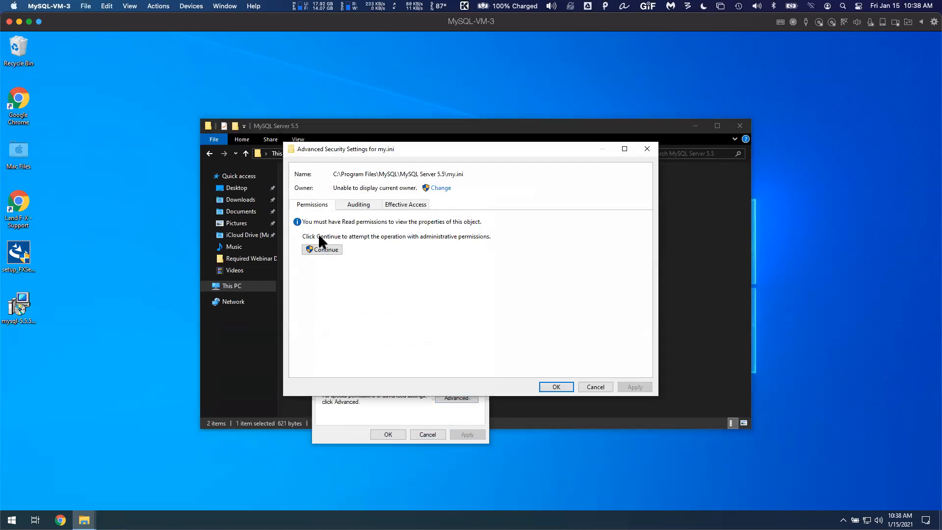
click(324, 250)
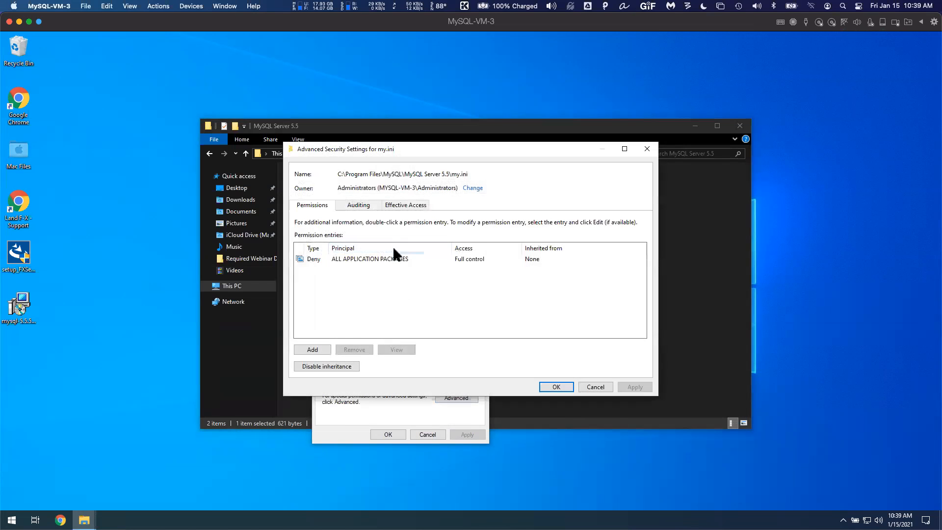
Add an Allow permission entry giving Administrators Full control of my.ini, apply it and close the file's properties.
click(316, 348)
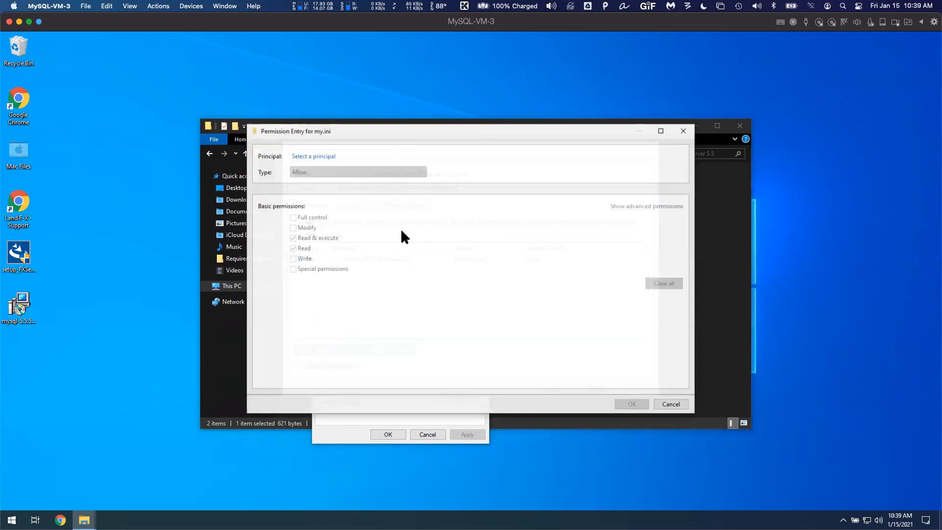
click(317, 156)
text(administrators)
click(434, 220)
click(409, 251)
click(293, 217)
click(634, 404)
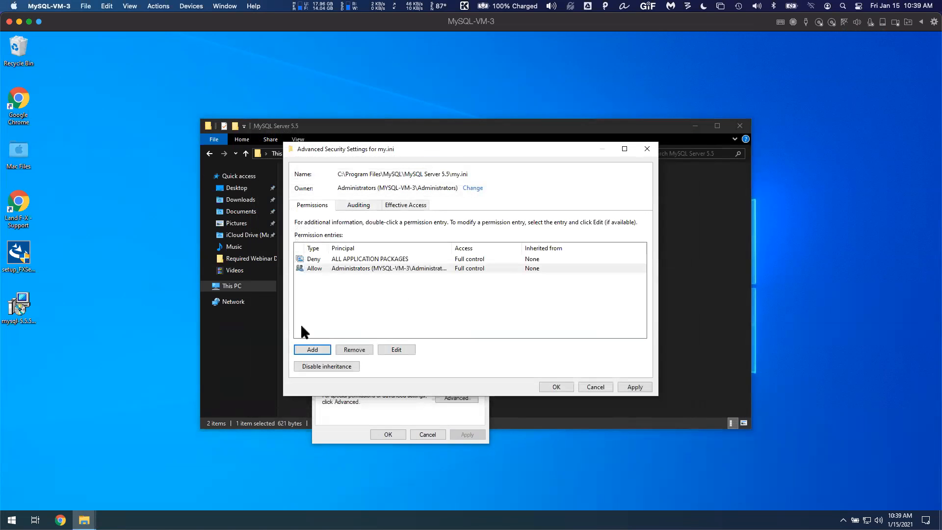
click(634, 386)
click(556, 386)
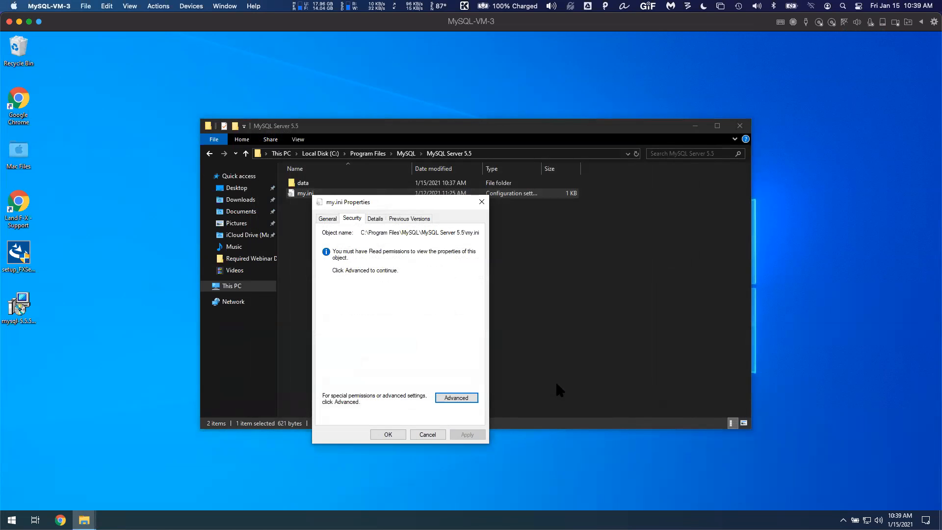
click(387, 434)
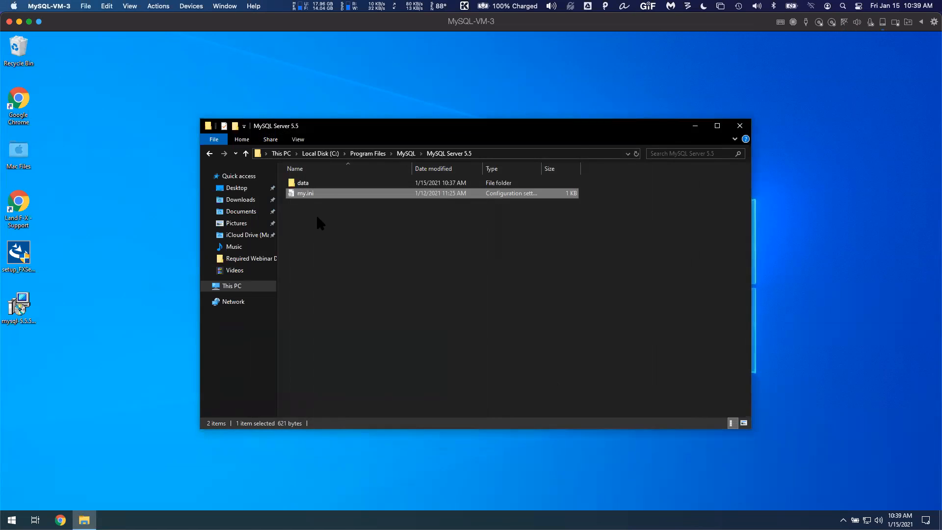
Delete my.ini and its parent MySQL Server 5.5 folder from Program Files\MySQL.
key(Delete)
click(442, 209)
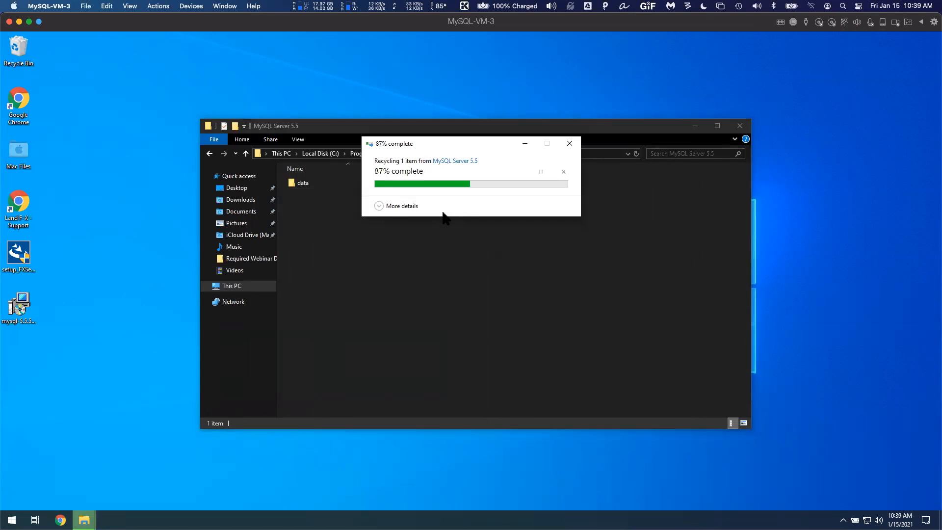
key(alt+Up)
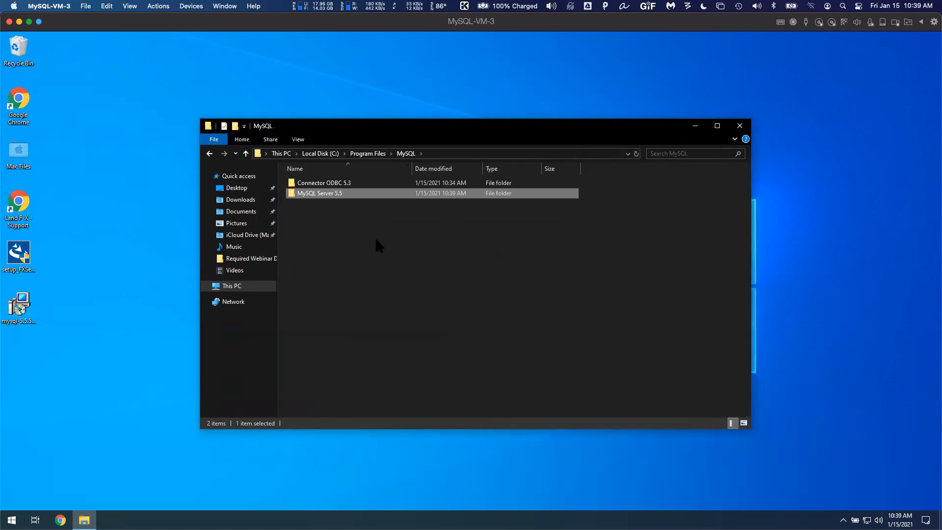
key(Delete)
key(Return)
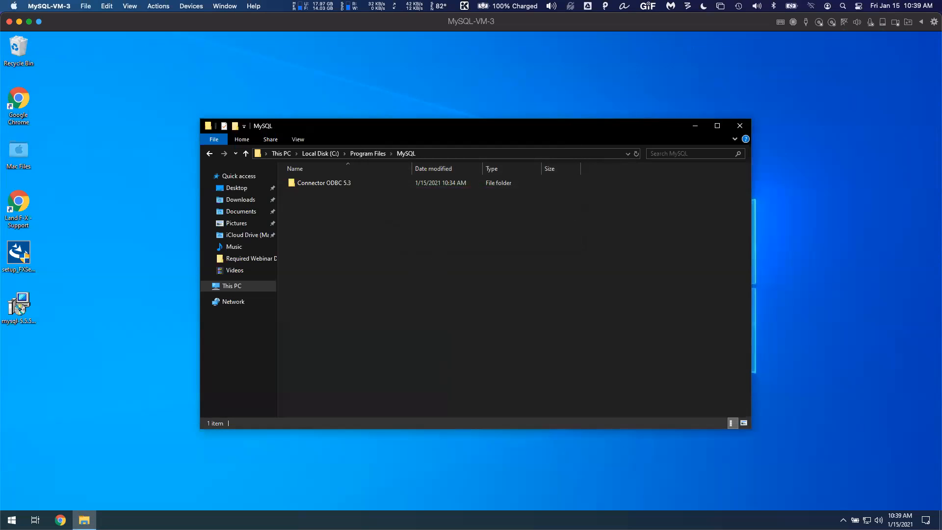
Delete the LandFX folder from Local Disk (C:).
click(239, 292)
double_click(309, 284)
click(320, 184)
key(Delete)
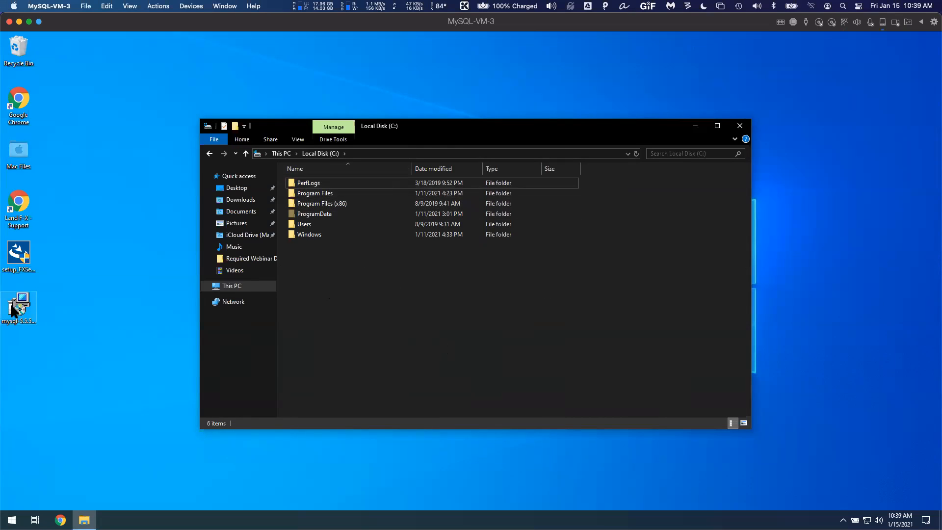
Launch the F/X Server installer from the desktop and proceed to its Support ID page.
double_click(20, 255)
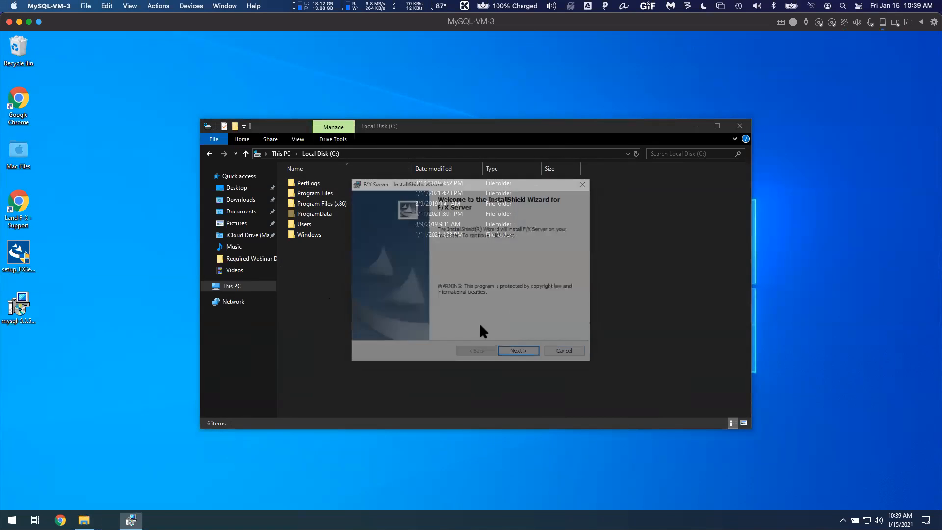
click(518, 350)
click(461, 318)
click(522, 353)
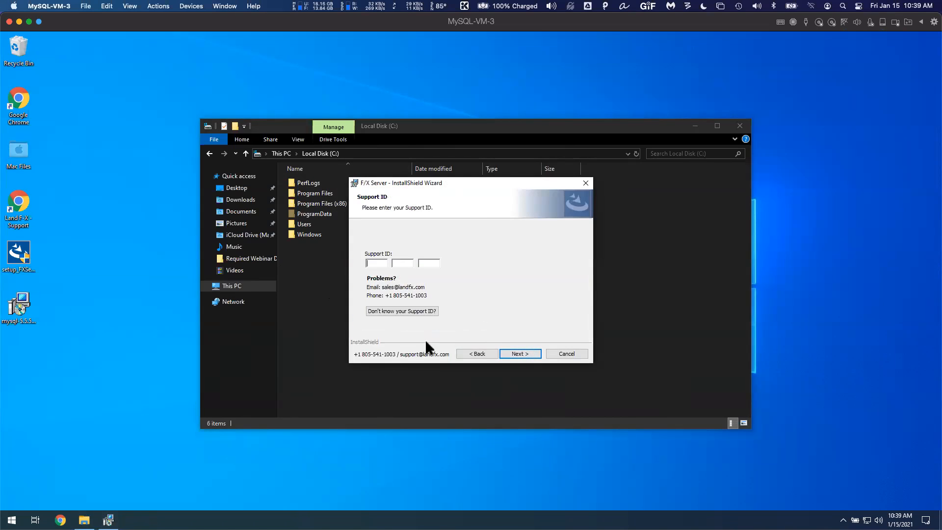
Enter the three-part Support ID to activate Land F/X and acknowledge the activation.
key(Return)
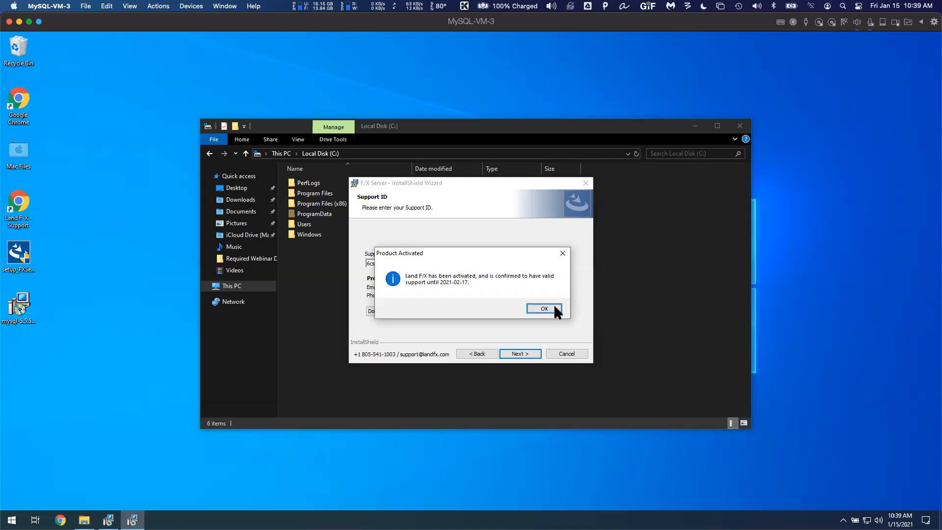
click(554, 308)
Run the F/X Server installation with the remaining settings unchanged and finish the wizard.
click(516, 353)
click(514, 353)
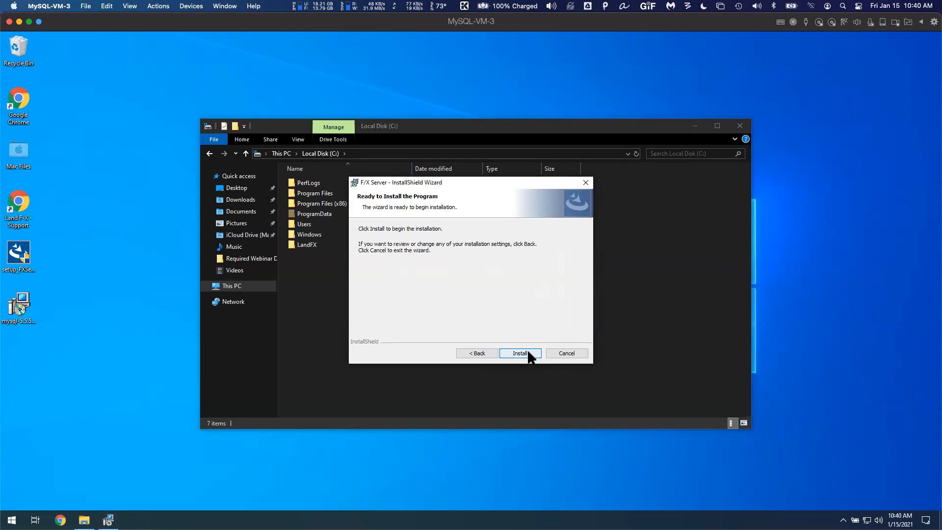
click(528, 355)
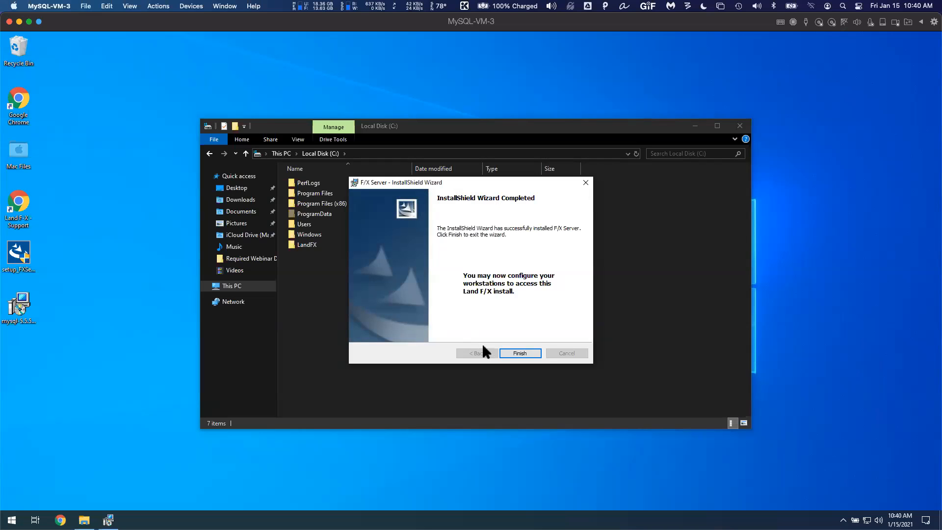
click(522, 353)
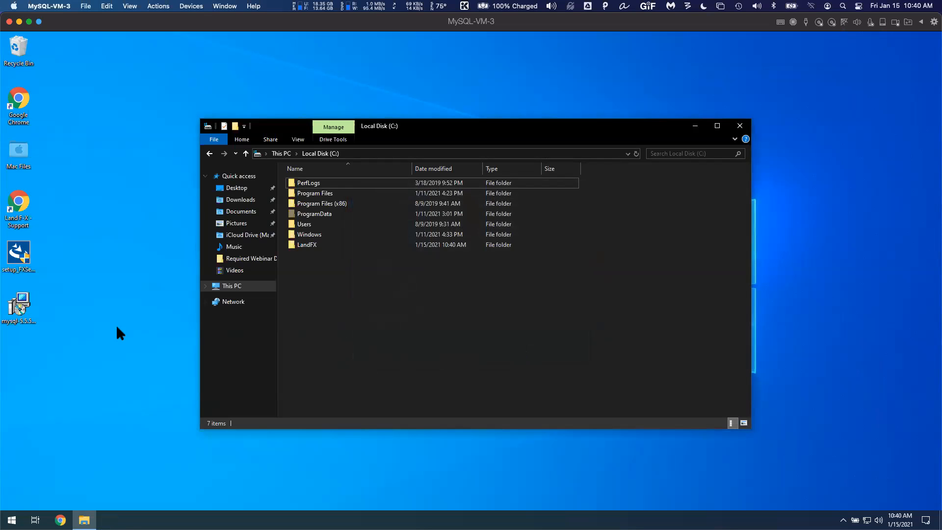
Inspect the contents of the LandFX folder on C: and check the MySQL entry in Windows Services.
click(339, 244)
double_click(337, 244)
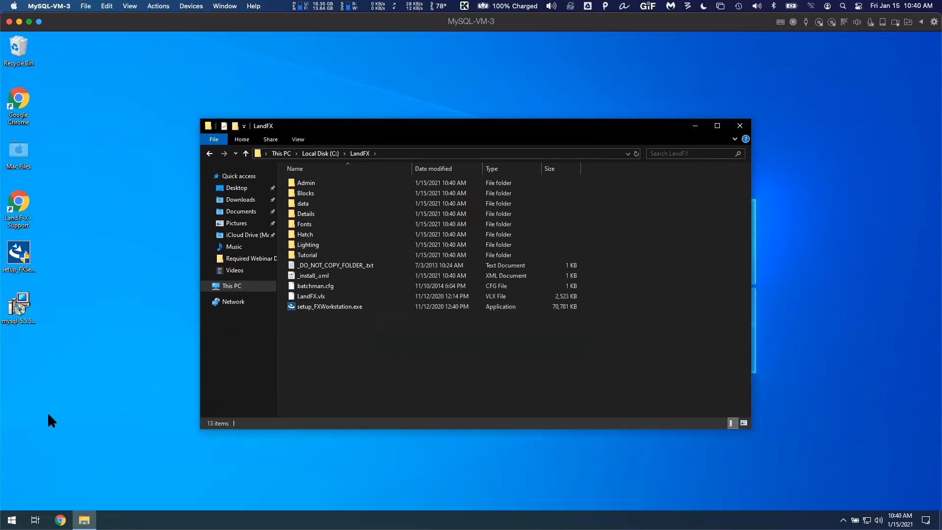
key(super)
text(services)
key(Return)
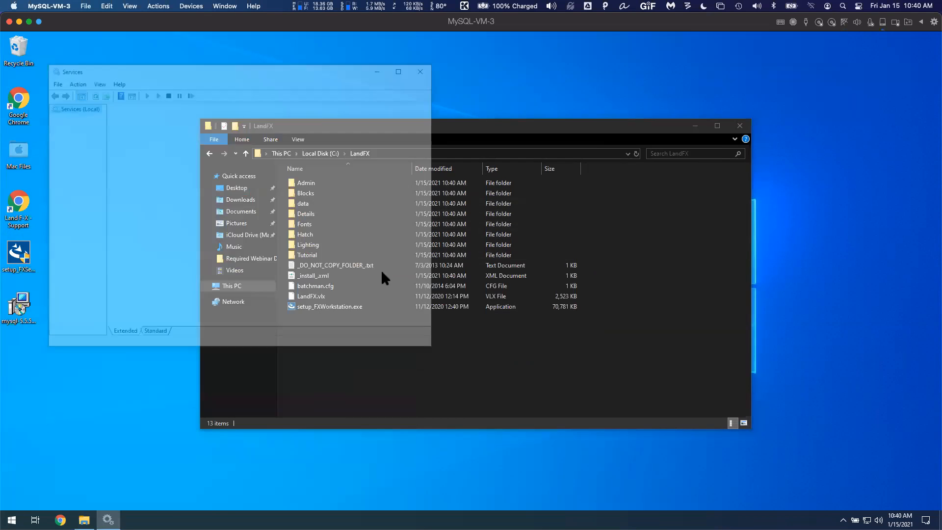
click(224, 241)
key(m)
key(y)
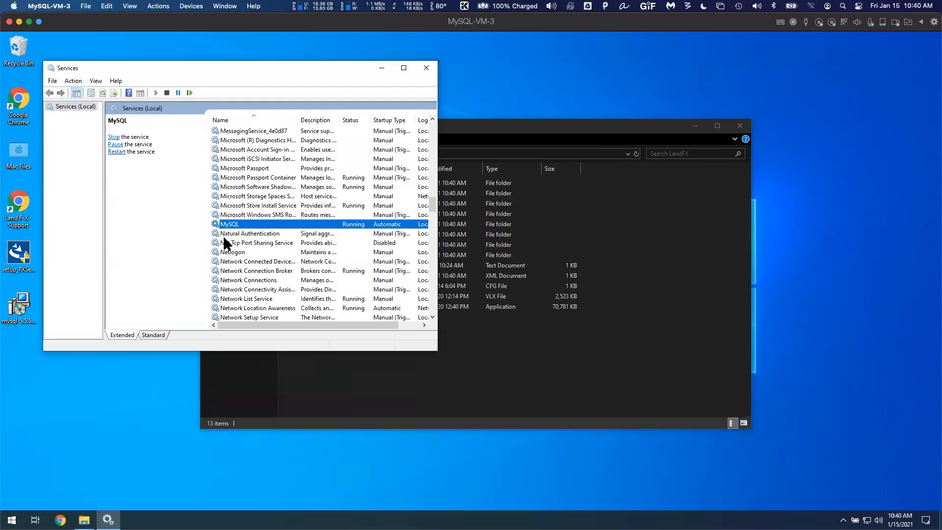
click(425, 69)
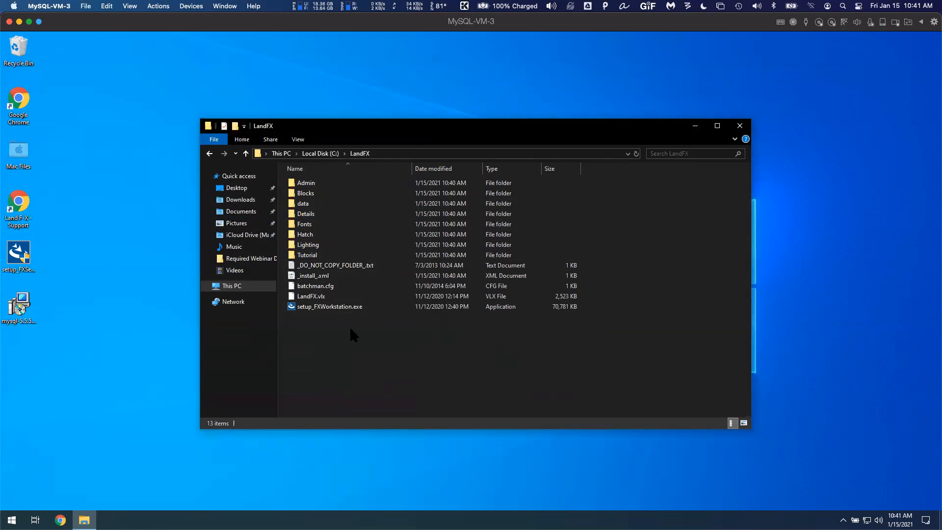
Close the MySQL-VM-3 window, switch back to the slide presentation and advance to the Single-User Local Data slide.
click(9, 22)
key(ctrl+Right)
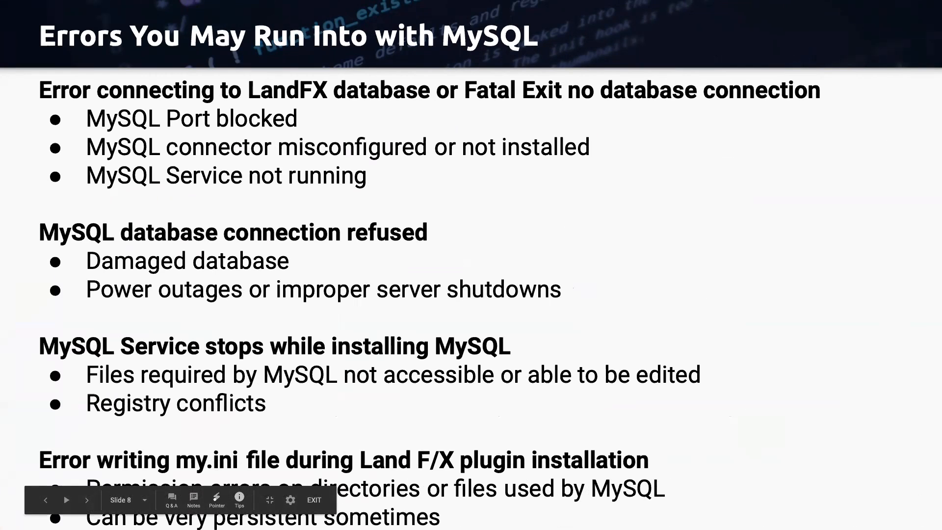
key(Right)
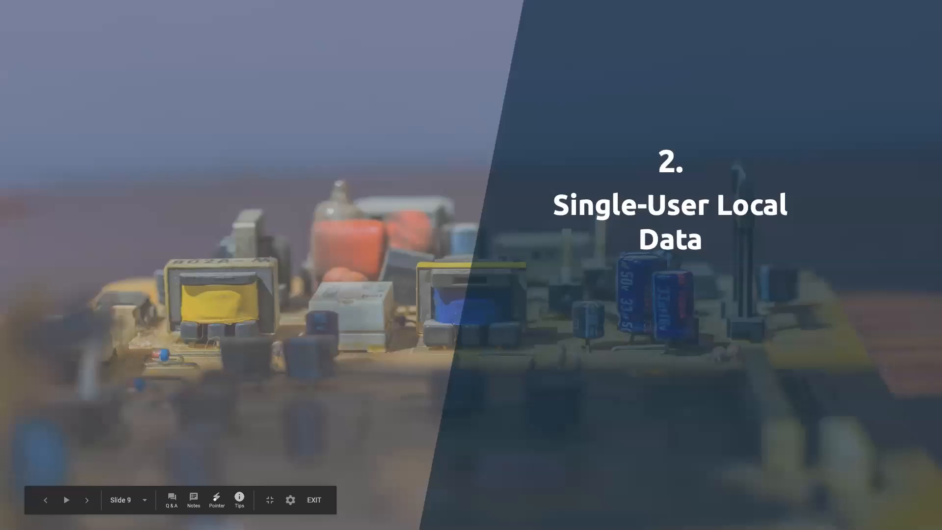
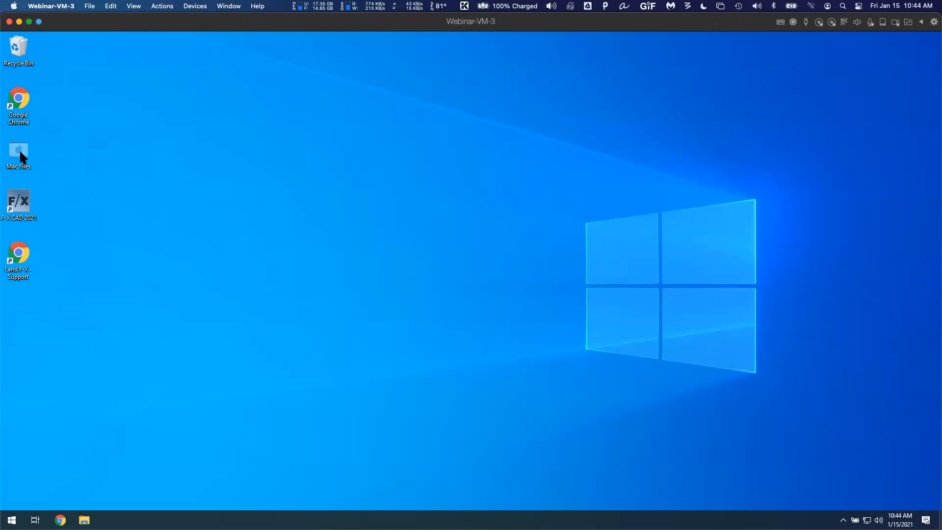
Launch F/X CAD 2021 to check its database connection, and force the AutoCAD application to end through Task Manager.
click(19, 202)
double_click(18, 200)
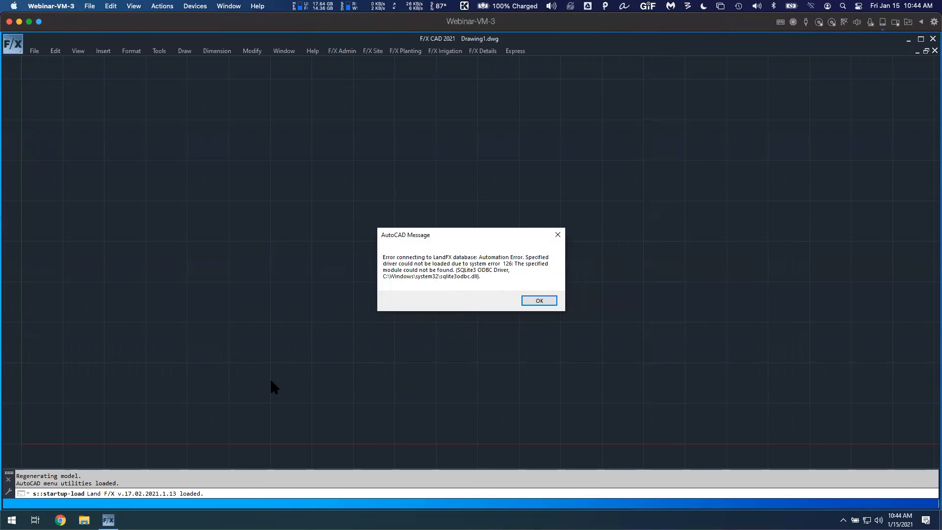
right_click(234, 519)
click(260, 468)
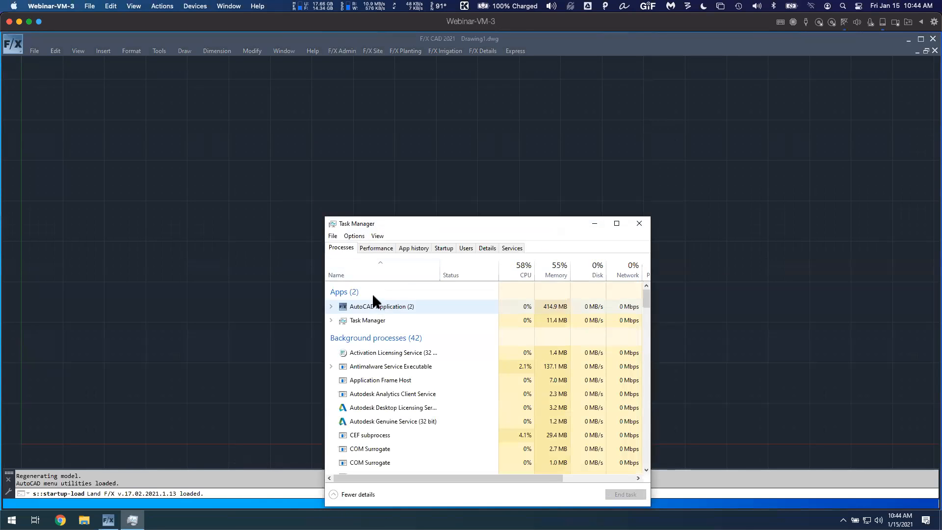
click(619, 495)
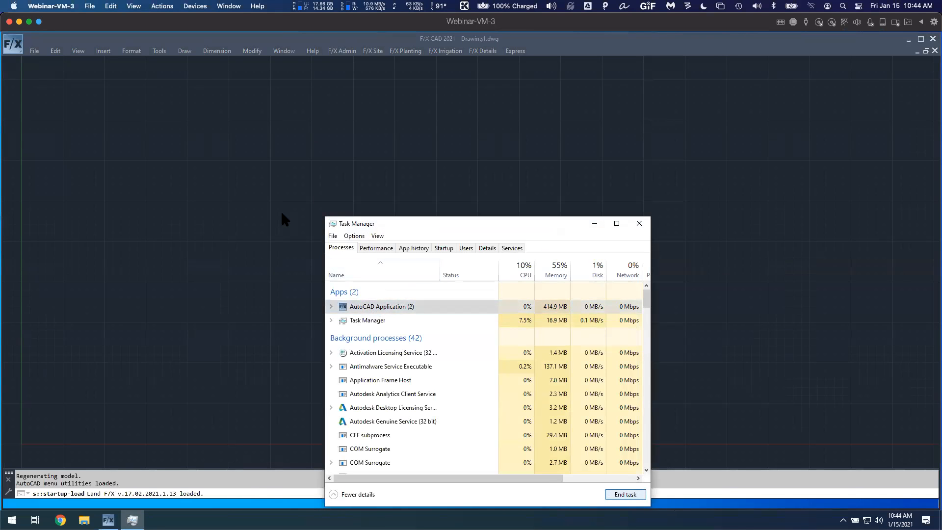
drag(485, 222, 754, 202)
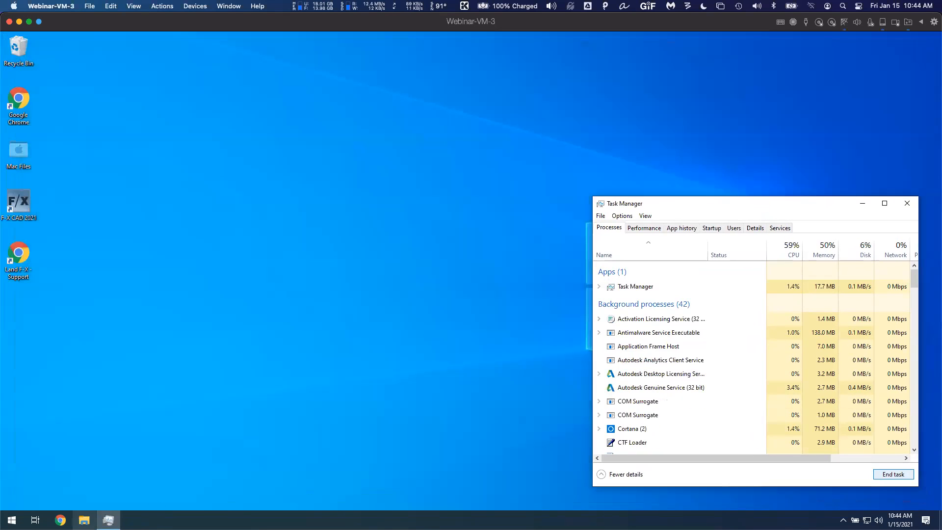
Open the LandFX folder on the C: drive in File Explorer.
key(super+e)
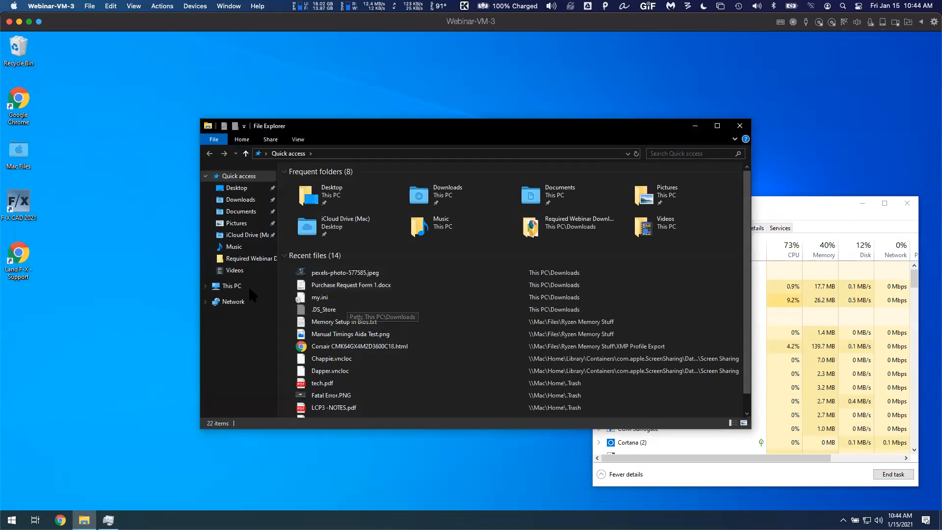
click(249, 288)
double_click(318, 275)
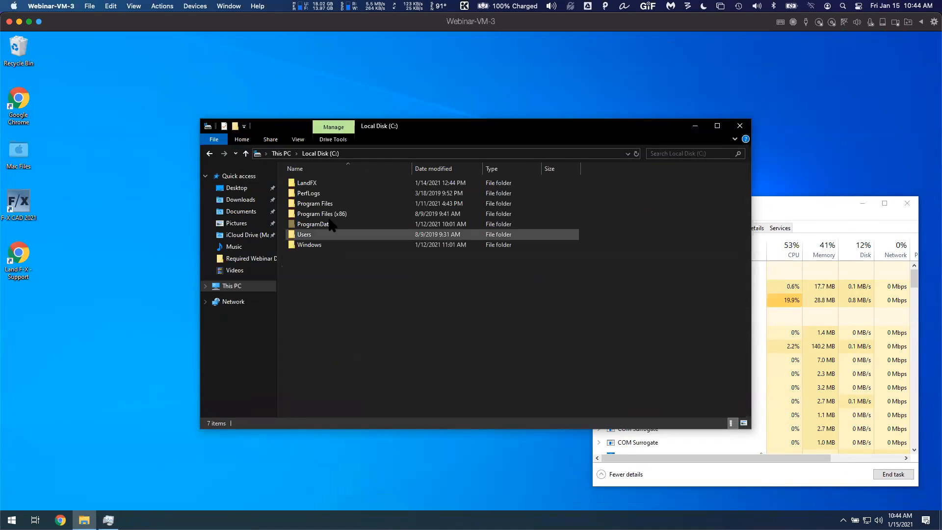
double_click(324, 184)
Uninstall F/X Workstation from the installed Windows apps and close Settings.
right_click(10, 520)
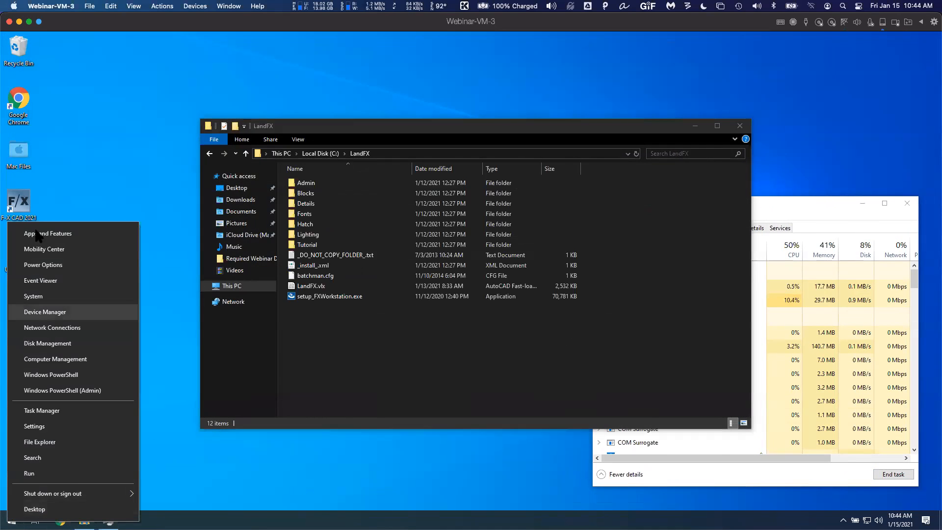
click(37, 233)
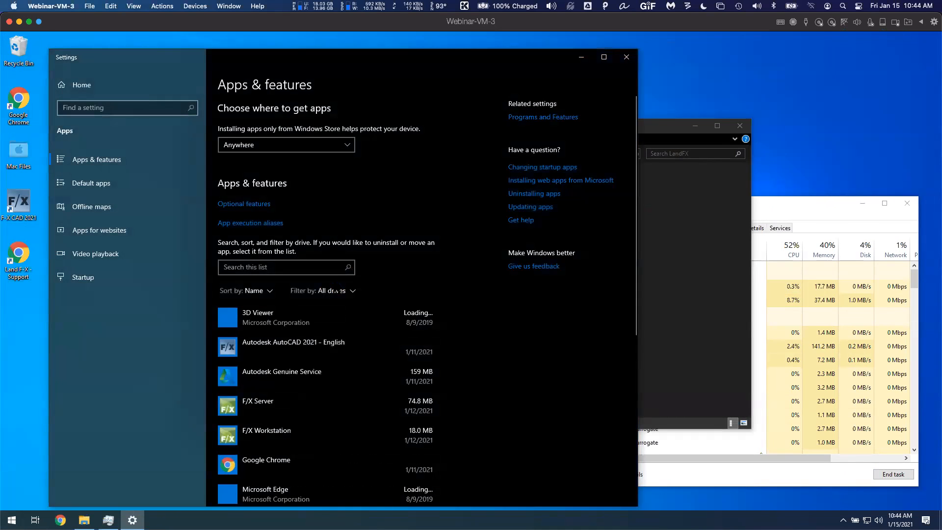
scroll(335, 291, down, 5)
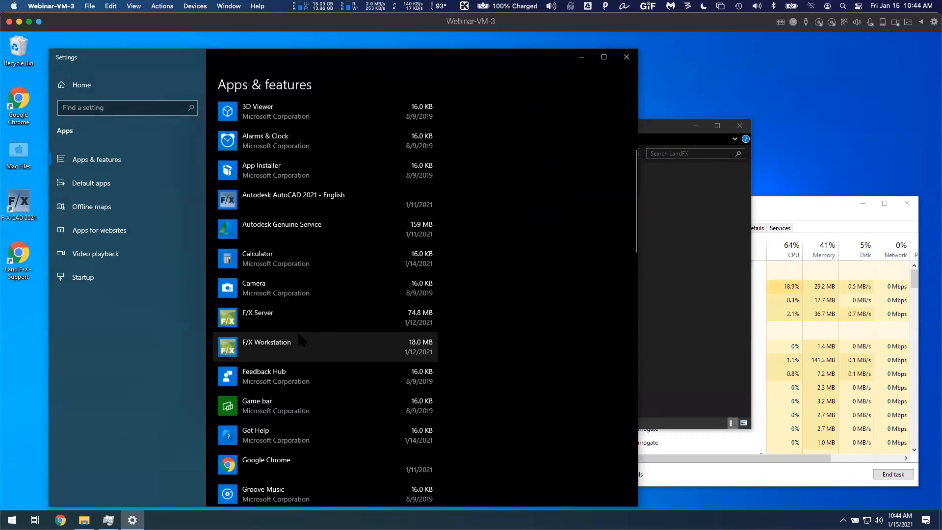
click(257, 348)
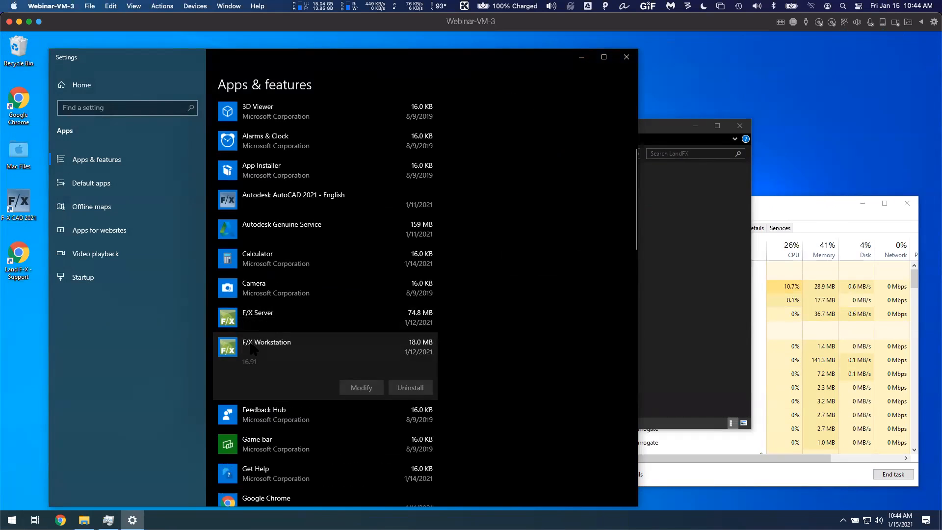
click(413, 388)
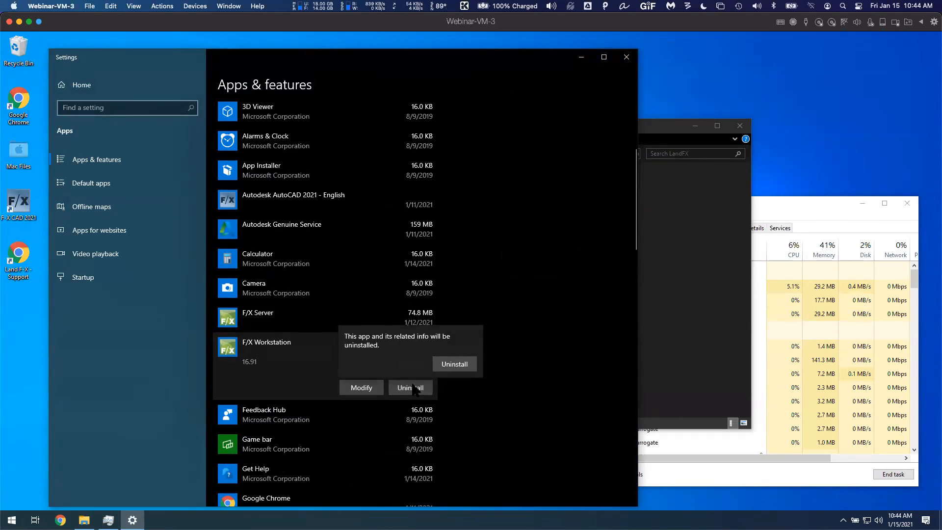
click(450, 364)
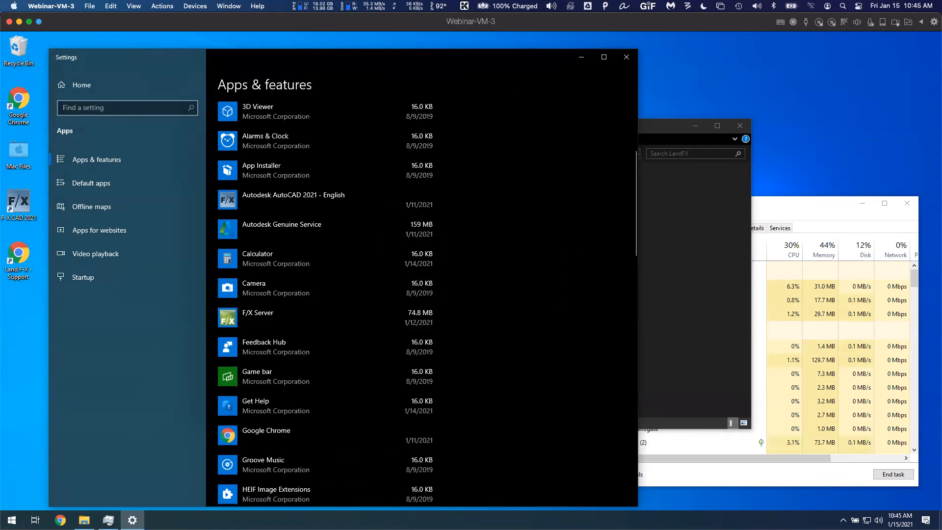
click(626, 57)
Reinstall F/X Workstation with setup_FXWorkstation.exe from the LandFX folder, keeping C:\LandFX\ as the F/X Server location.
double_click(346, 296)
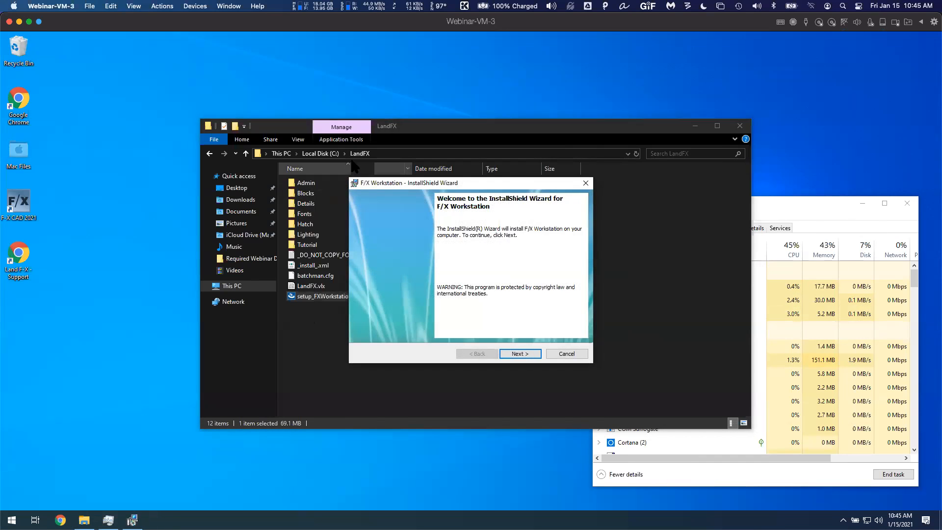
click(533, 360)
click(418, 319)
click(511, 356)
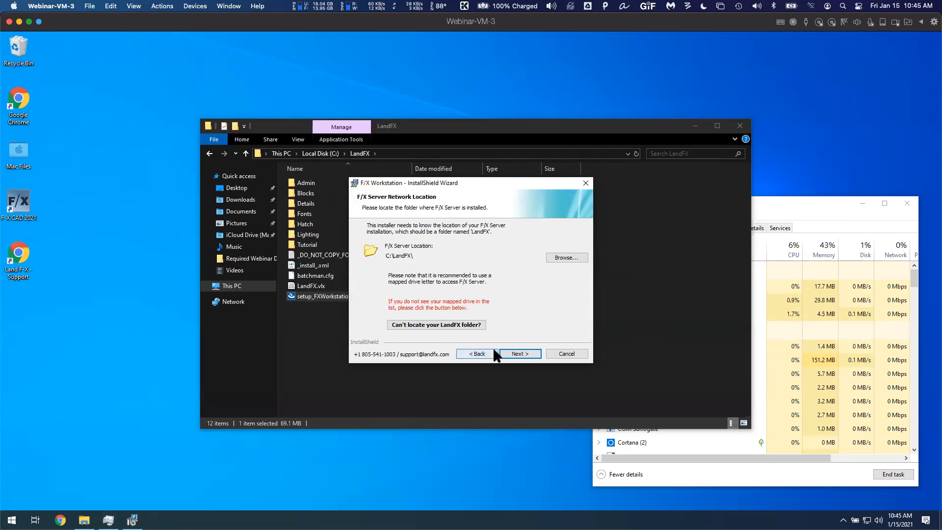
click(513, 356)
click(512, 354)
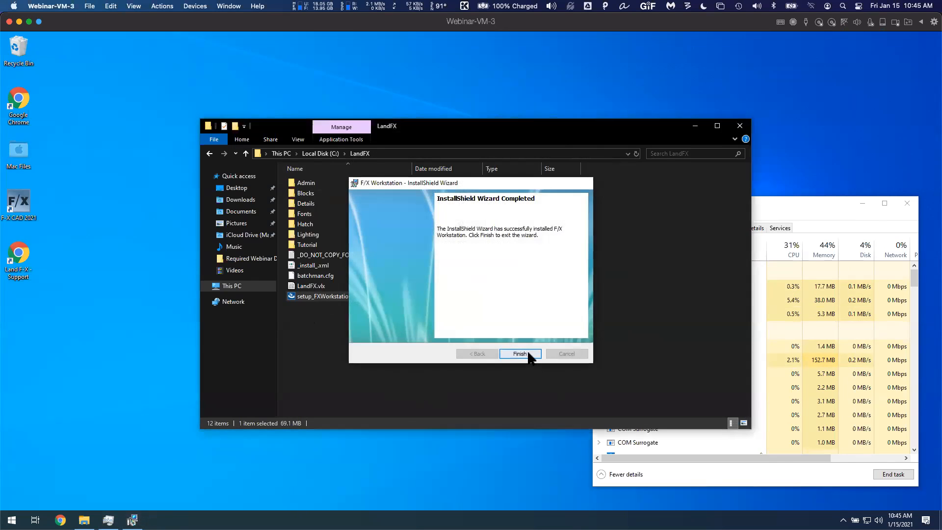
click(519, 353)
Locate sqlite3odbc.dll in C:\Windows\System32 and relaunch F/X CAD 2021 to test the database connection.
click(235, 286)
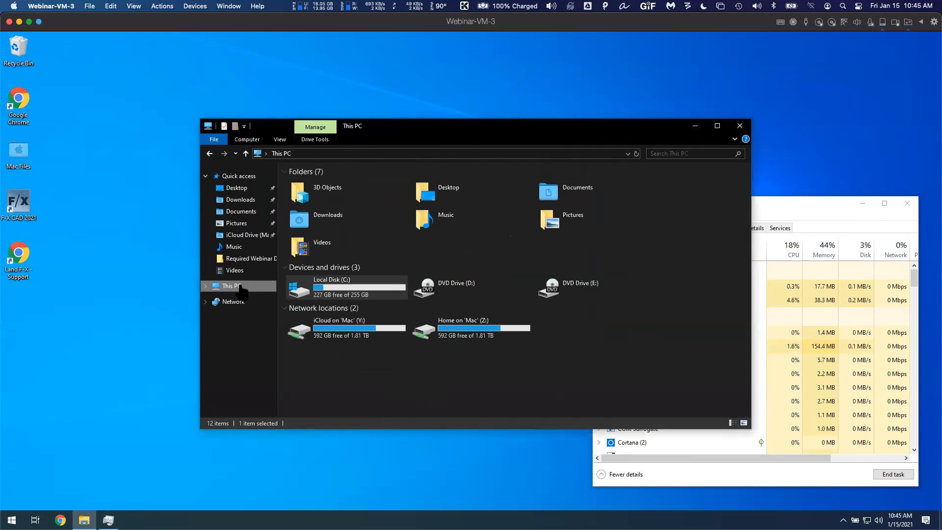
double_click(355, 292)
double_click(310, 245)
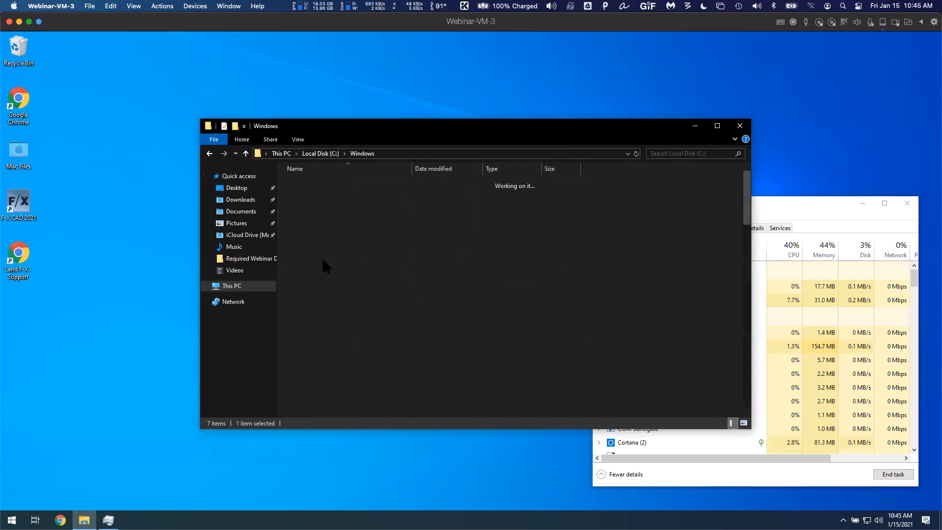
scroll(324, 271, down, 15)
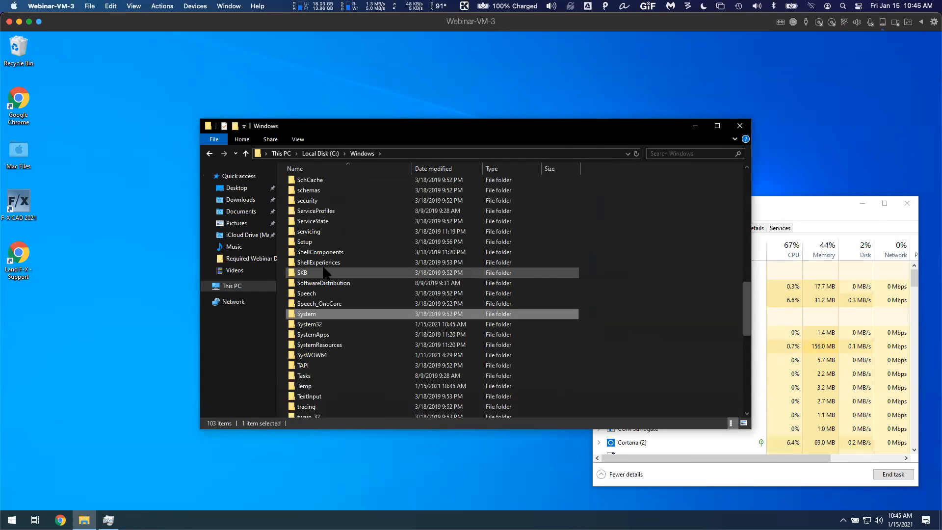
key(Down)
key(Return)
text(sq)
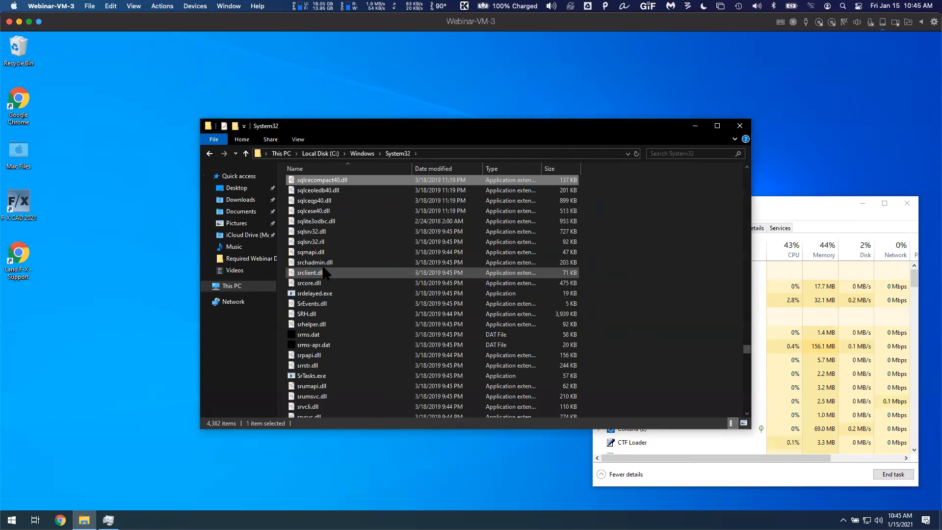
text(li)
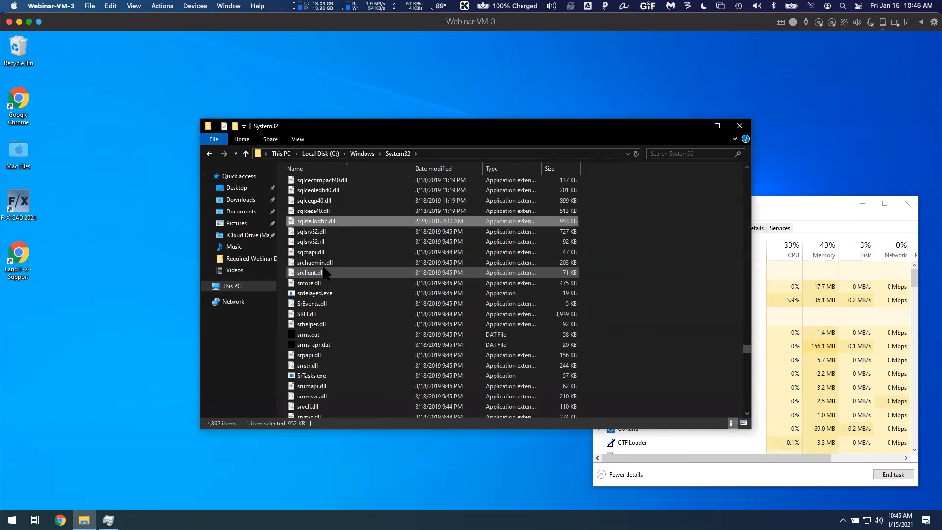
double_click(19, 201)
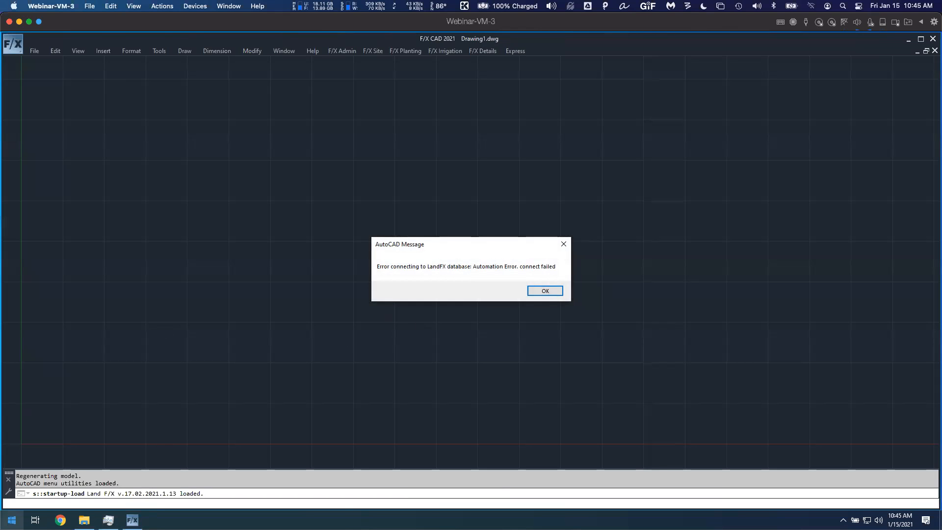
Browse to C:\ProgramData\LandFX\data in File Explorer and select the landfx.db file.
mouse_move(84, 520)
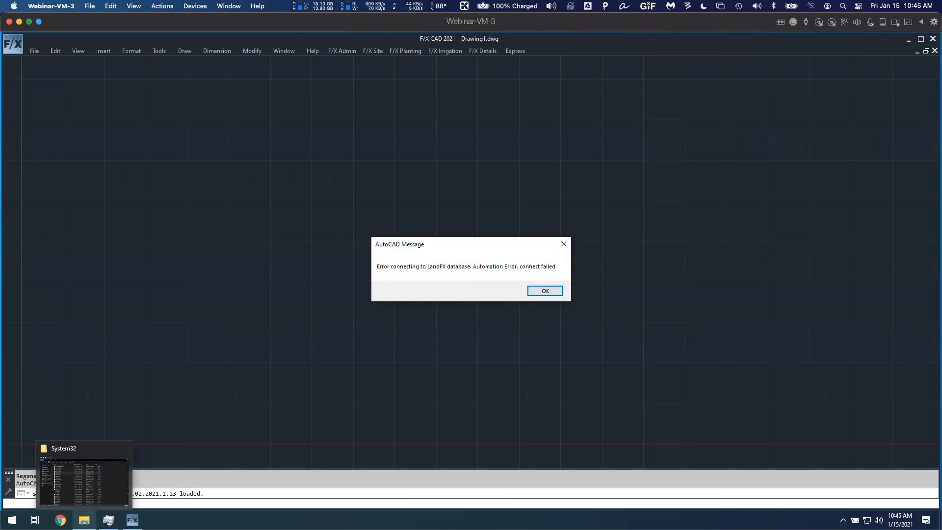
click(83, 480)
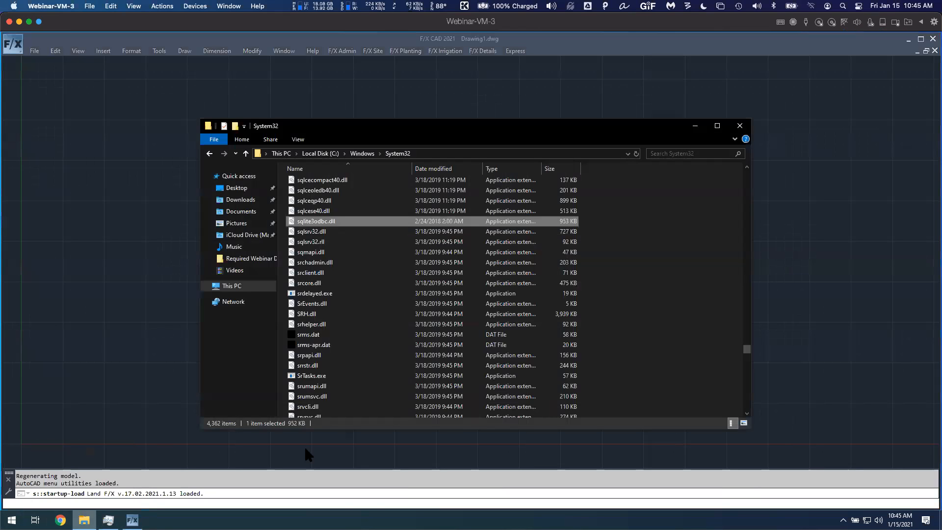
click(231, 286)
double_click(324, 288)
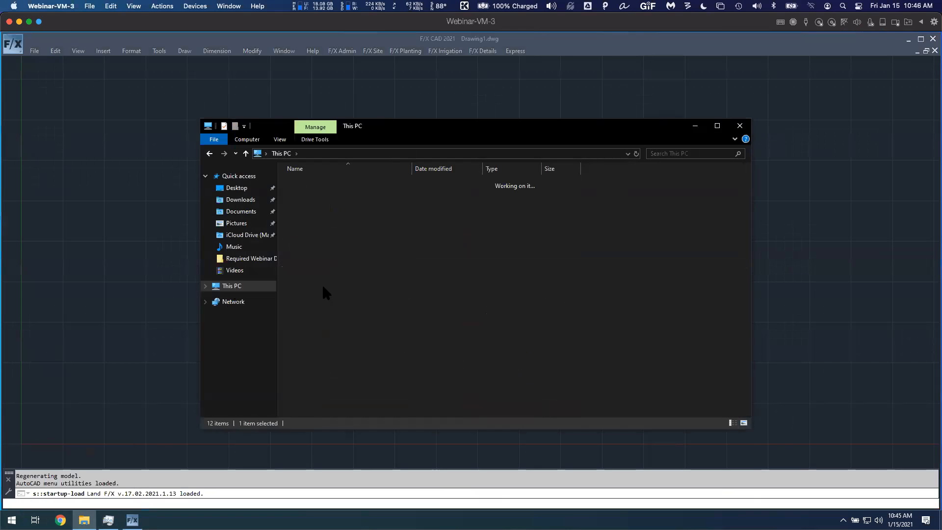
double_click(326, 225)
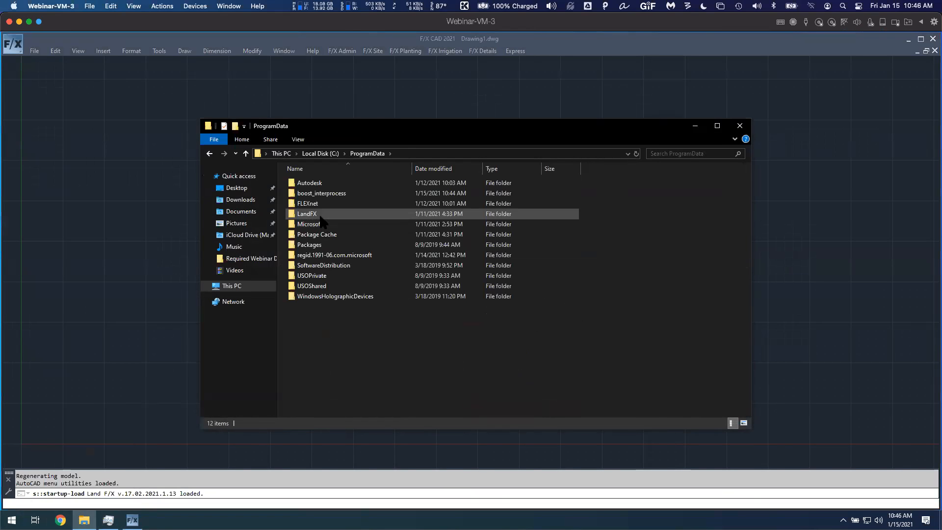
double_click(307, 214)
double_click(305, 185)
click(303, 186)
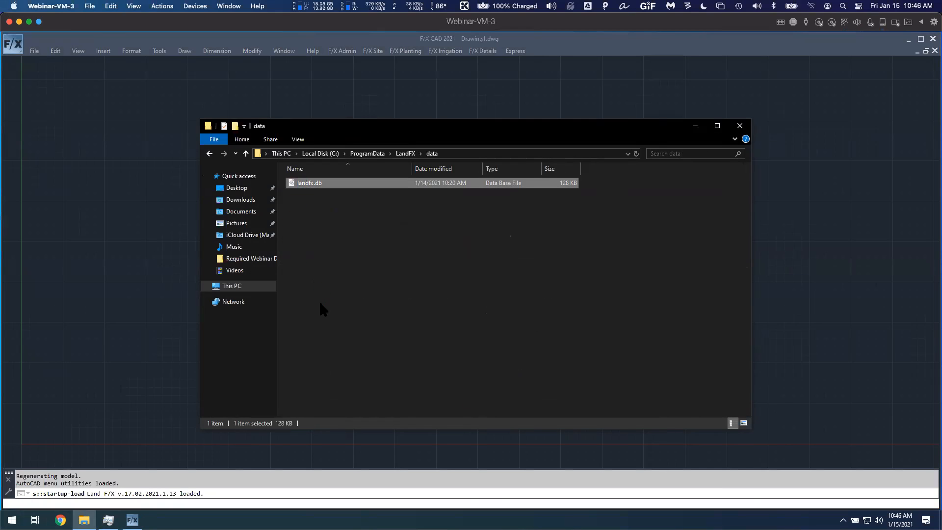
Open the advanced security settings of landfx.db and continue with administrative permissions.
key(shift+F10)
click(338, 344)
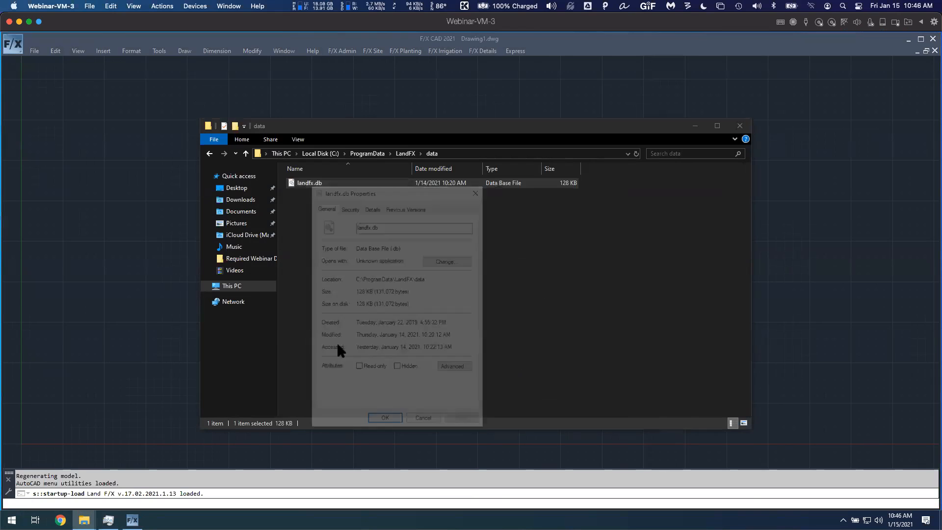
click(347, 206)
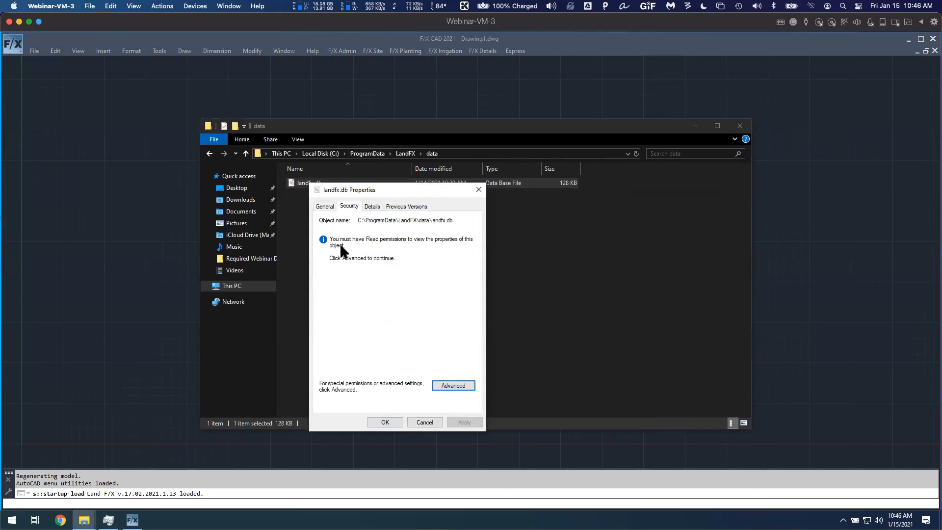
click(448, 387)
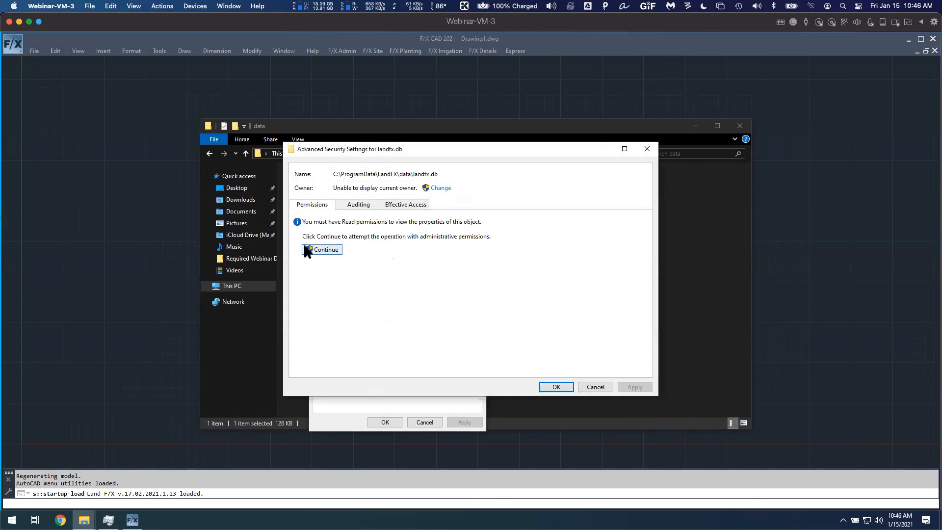
click(308, 250)
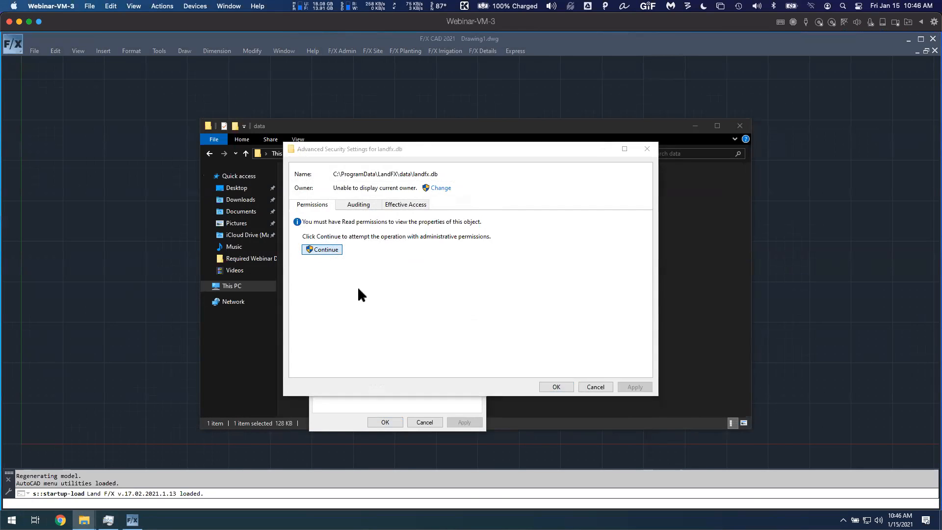
Add an Allow permission entry for the principal Everyone to landfx.db and apply the security settings.
click(320, 349)
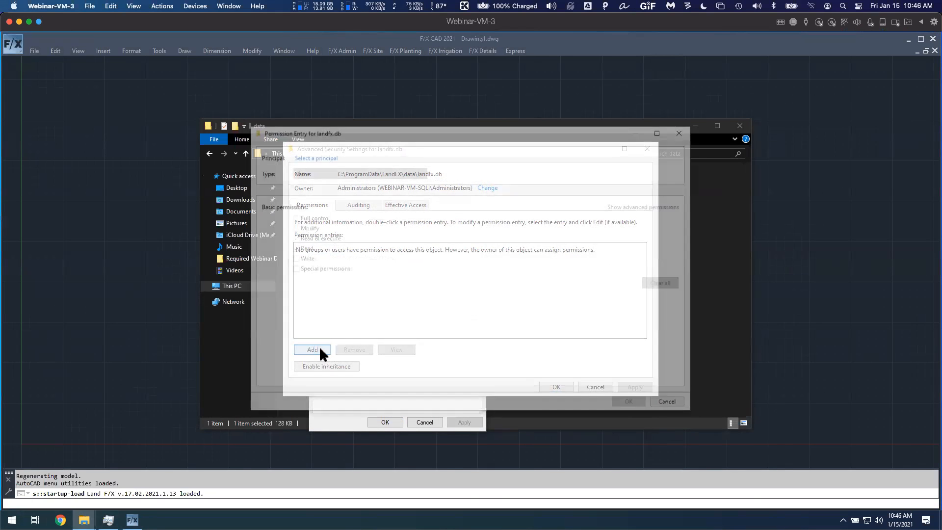
click(300, 158)
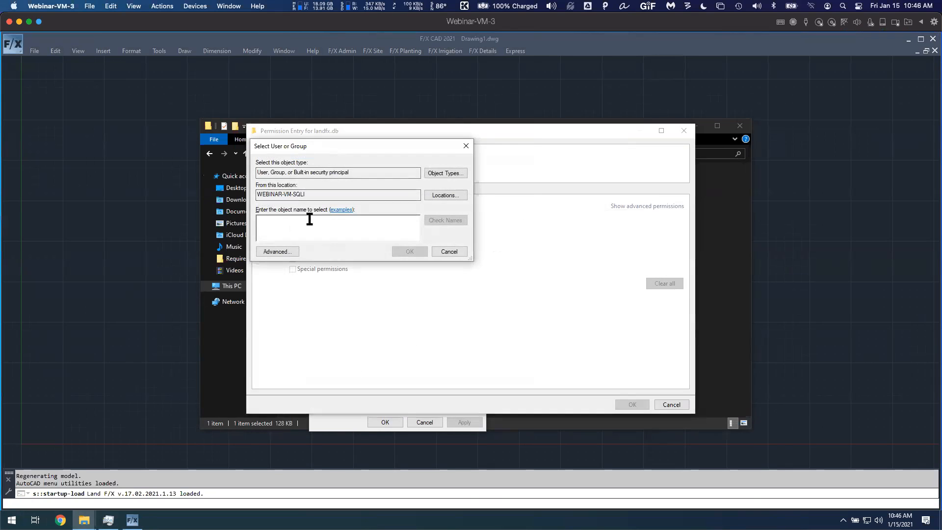
text(everyone)
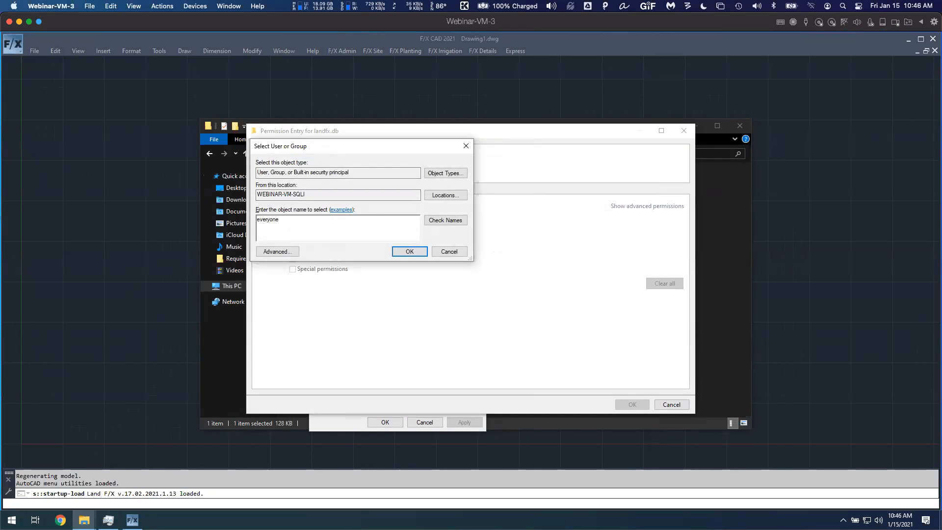
click(430, 218)
click(404, 250)
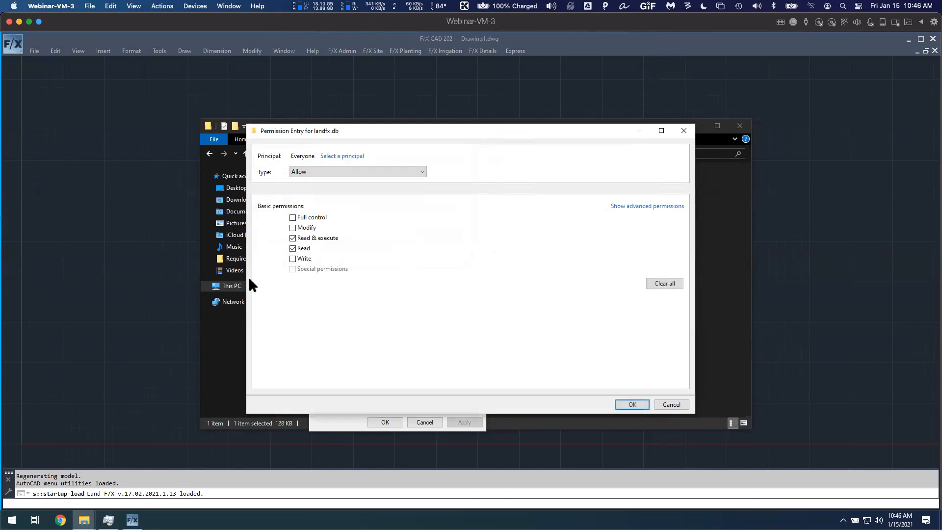
click(632, 404)
click(622, 387)
click(555, 387)
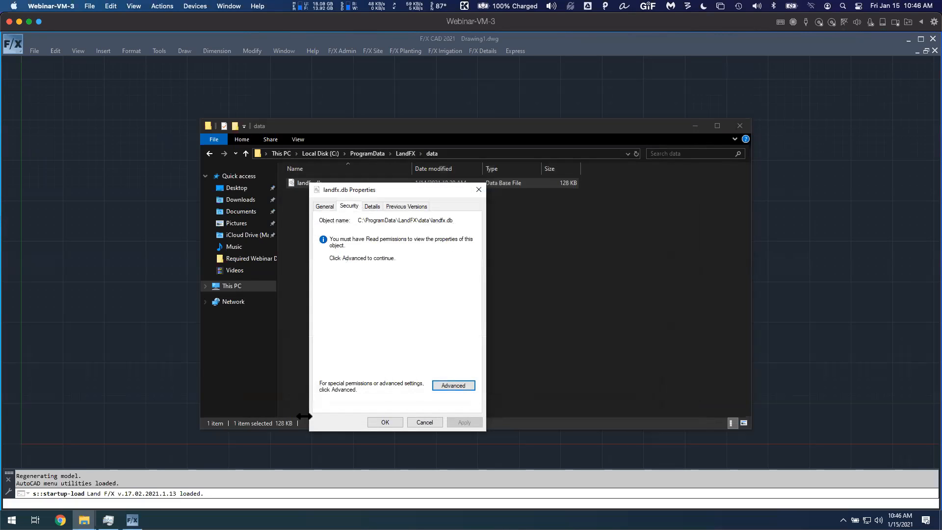
Open the advanced security settings of the LandFX folder in C:\ProgramData and enable changing its permissions.
click(386, 423)
click(381, 153)
right_click(310, 215)
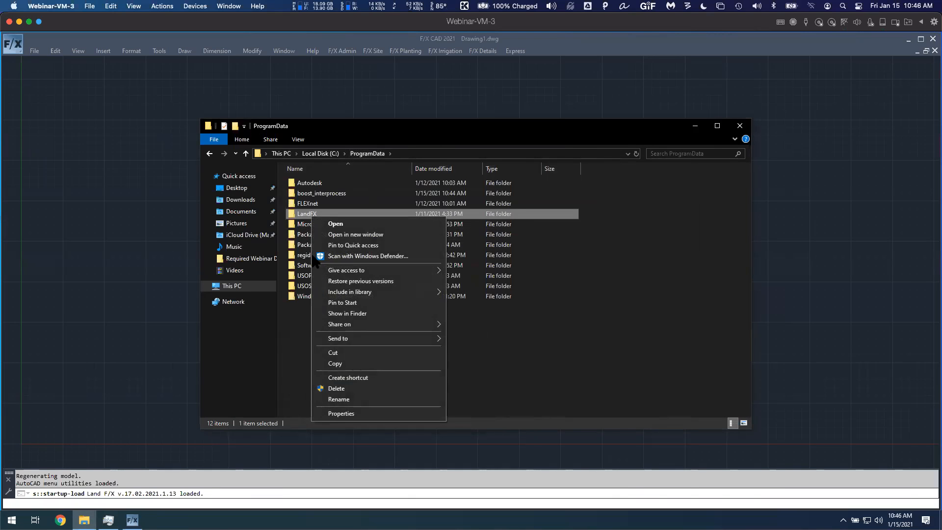
click(337, 413)
click(378, 239)
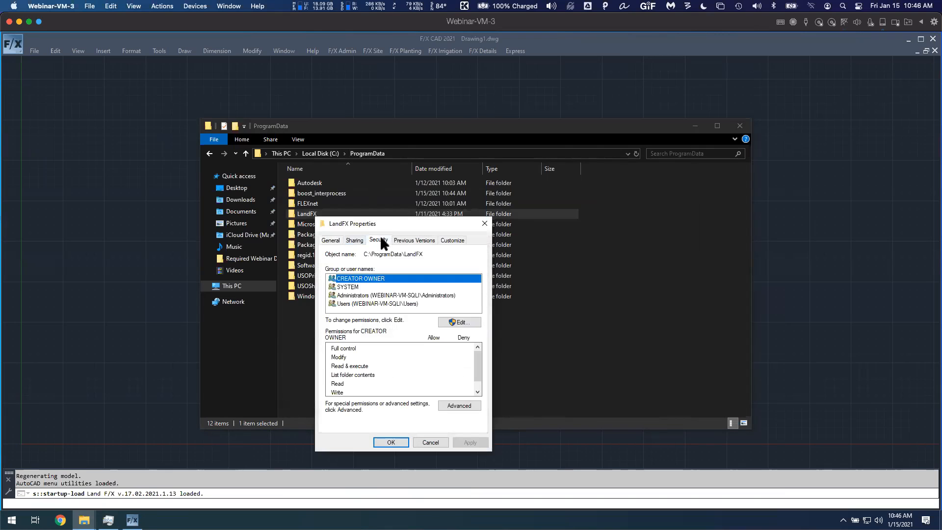
click(349, 296)
click(349, 304)
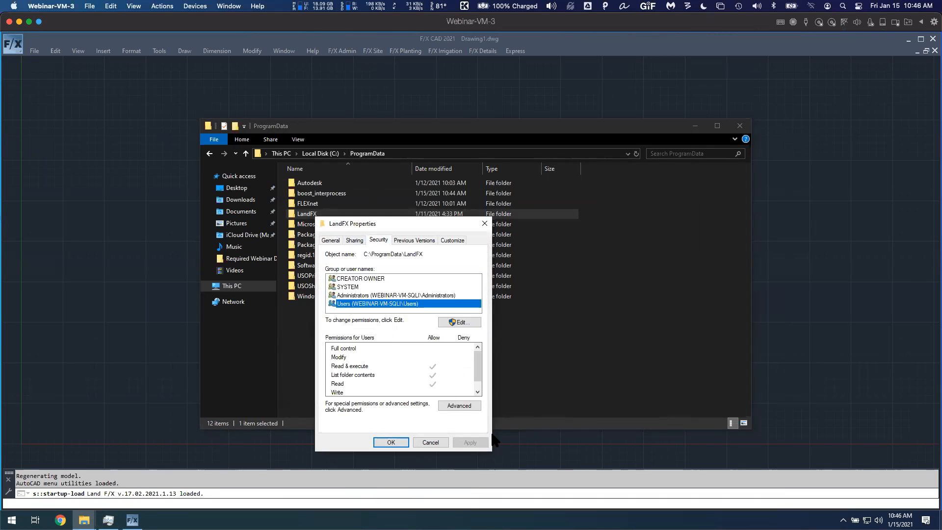
click(464, 406)
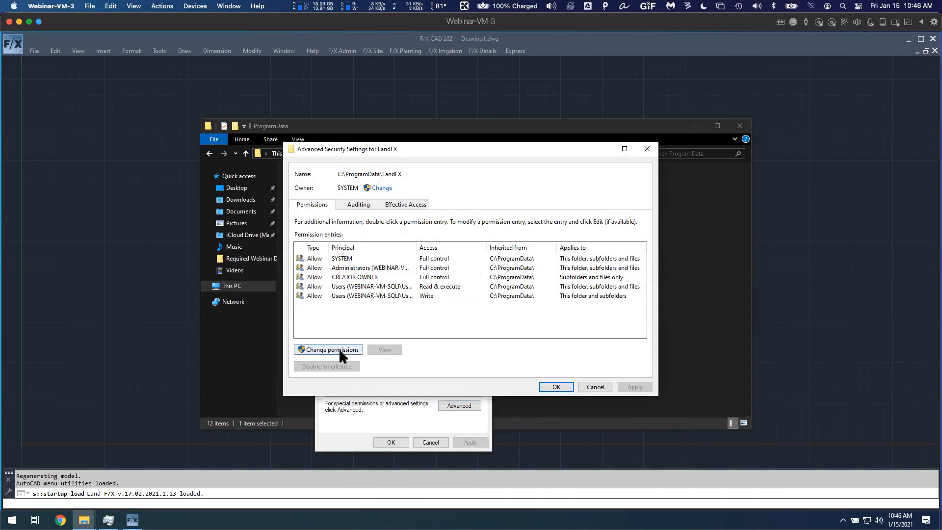
click(341, 349)
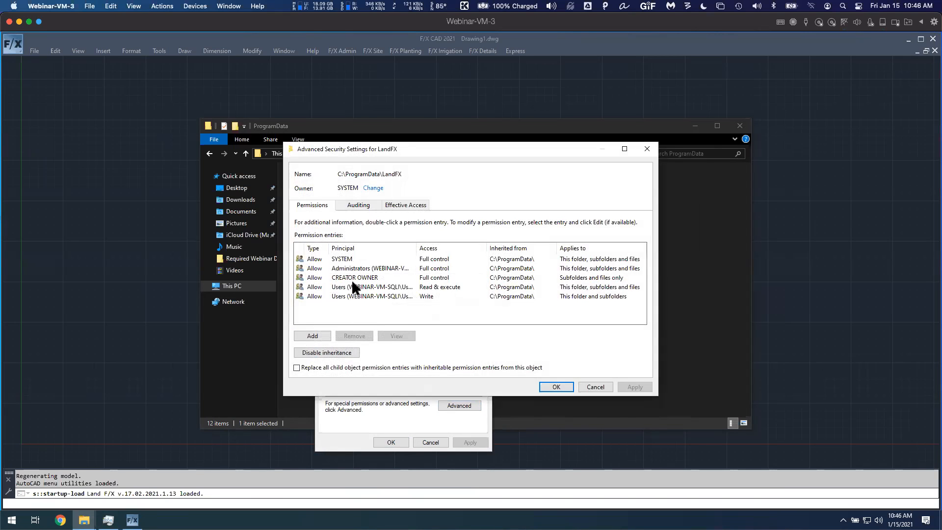
Add an Allow permission entry for the principal Everyone on the LandFX folder, granting Modify access to this folder, subfolders and files.
click(313, 336)
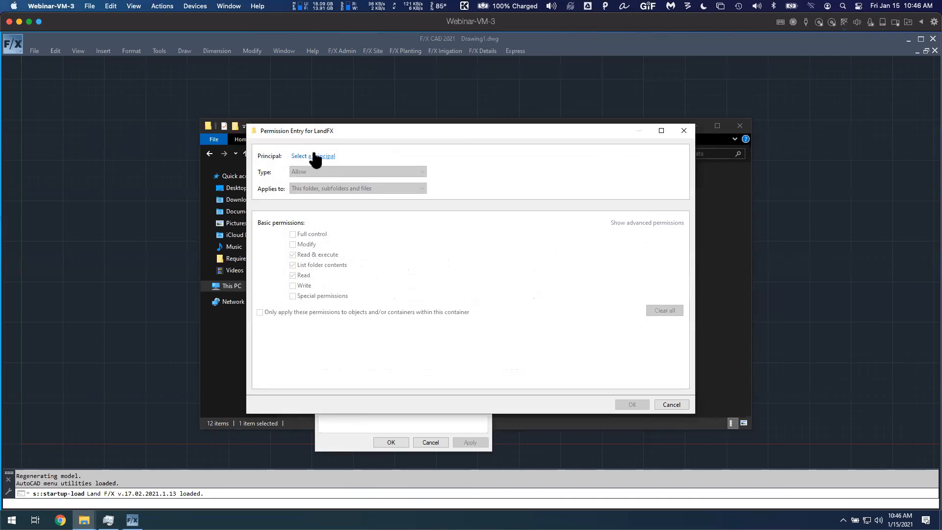
click(314, 156)
text(everyone)
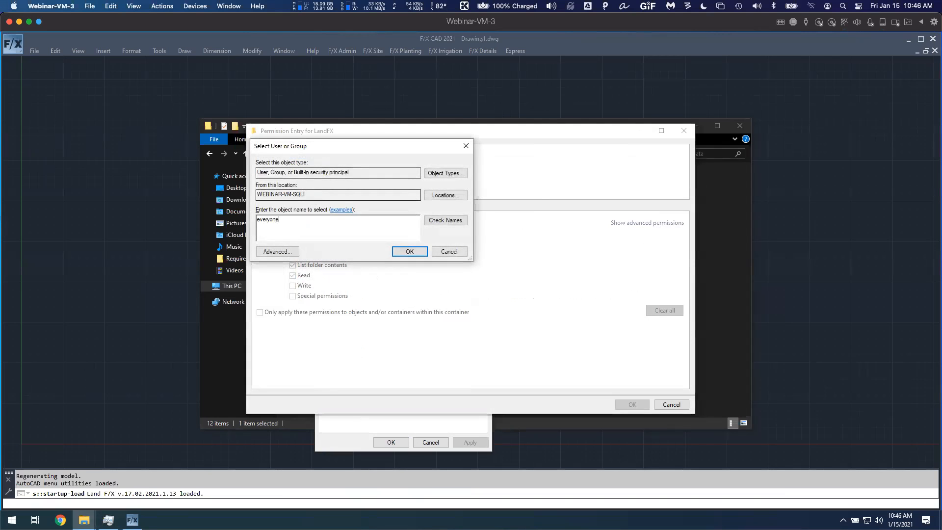
click(439, 220)
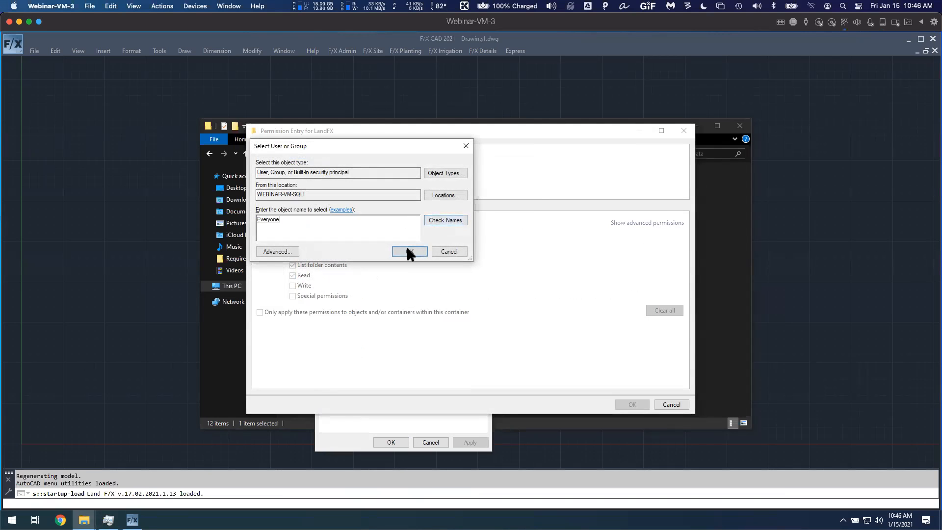
click(407, 251)
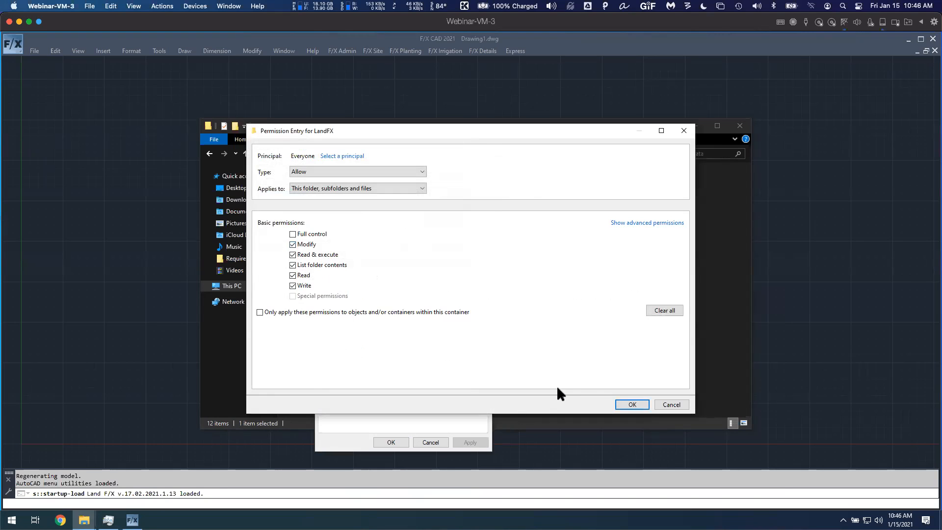
click(631, 405)
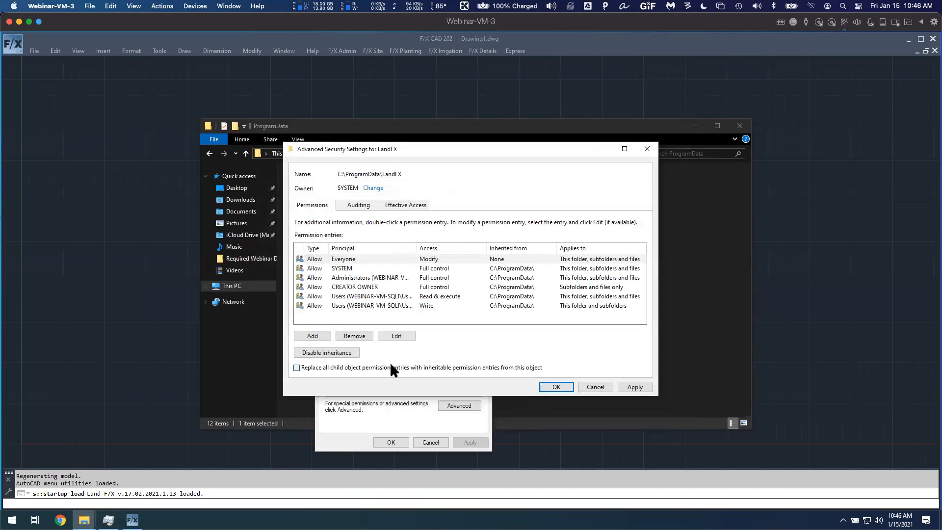
Replace all child object permission entries with the LandFX folder's inheritable ones, continue past the prompts and close the folder's properties.
click(349, 259)
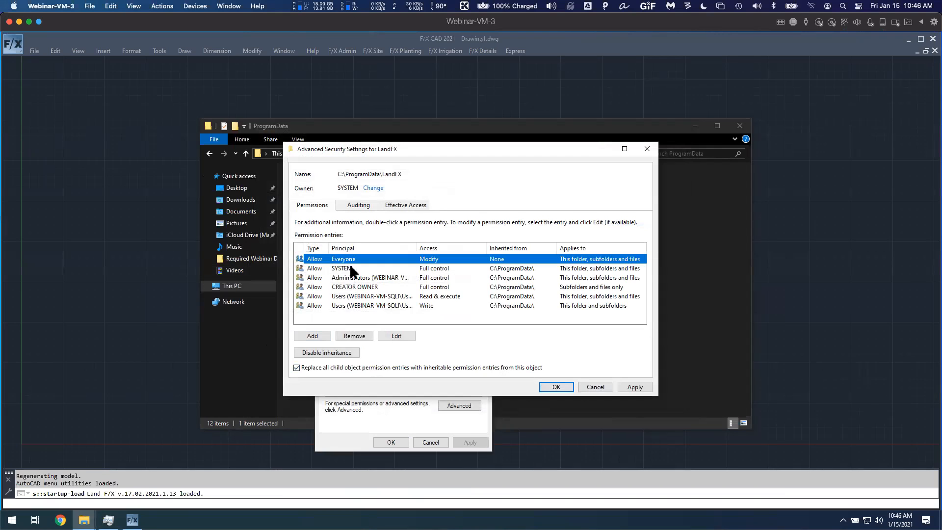
click(638, 387)
click(520, 330)
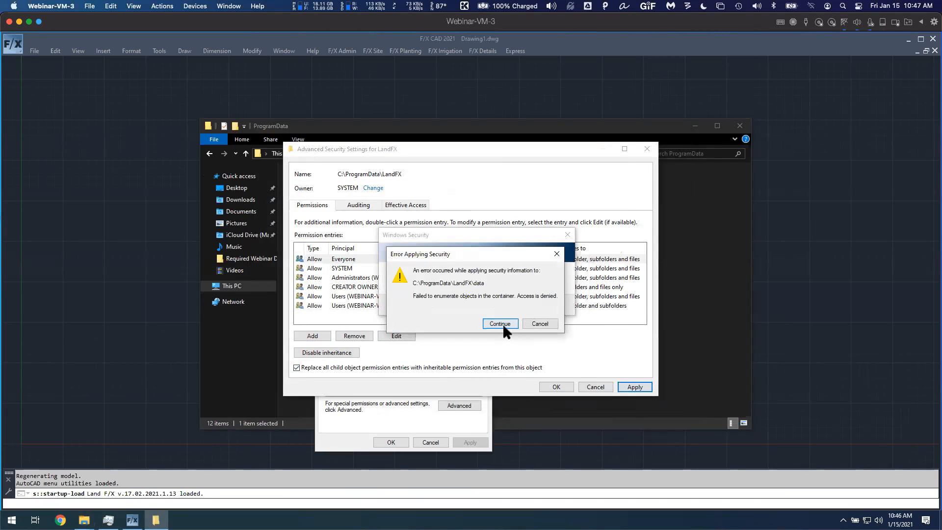
click(502, 323)
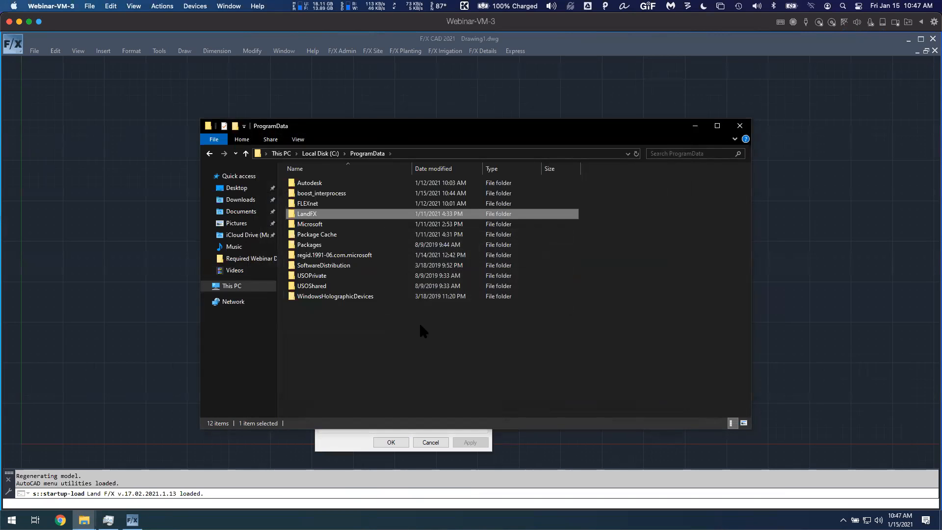
click(345, 437)
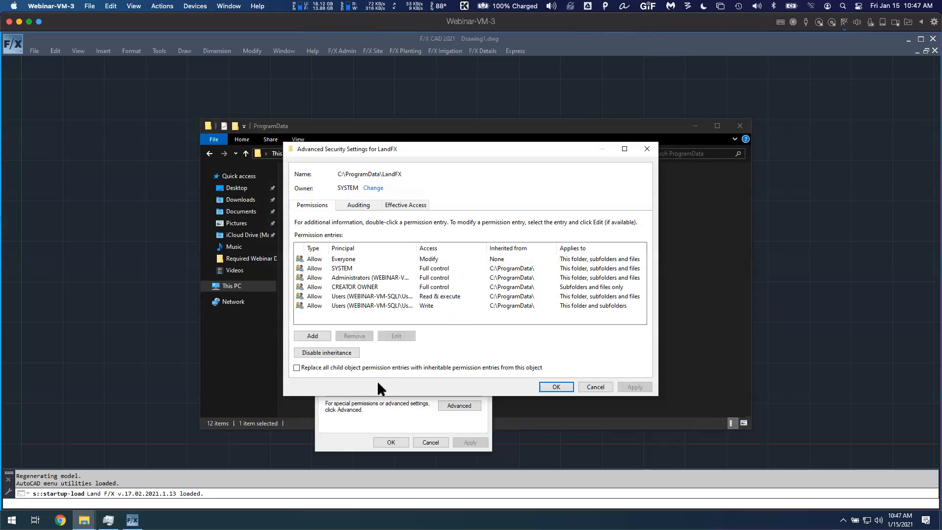
click(549, 388)
click(381, 440)
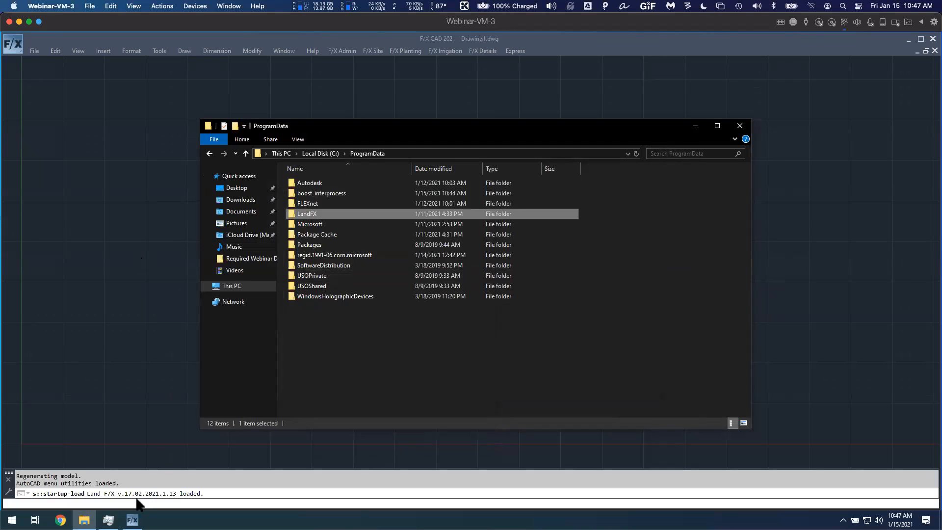
End the running F/X CAD task in Task Manager and relaunch F/X CAD 2021.
click(108, 520)
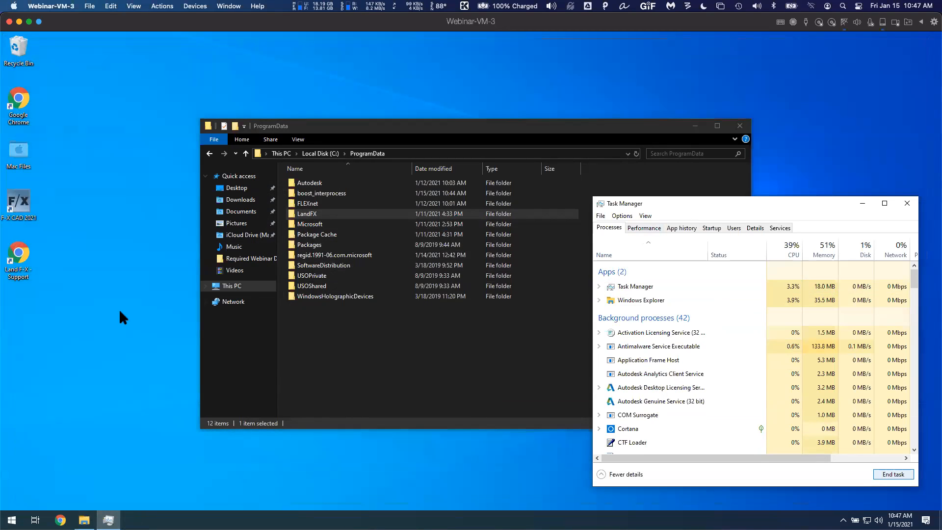
double_click(18, 201)
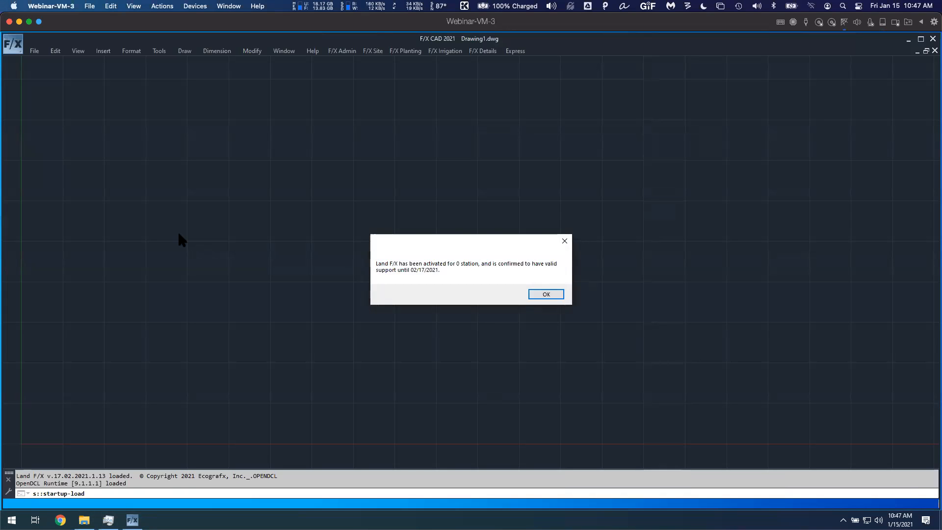
click(550, 296)
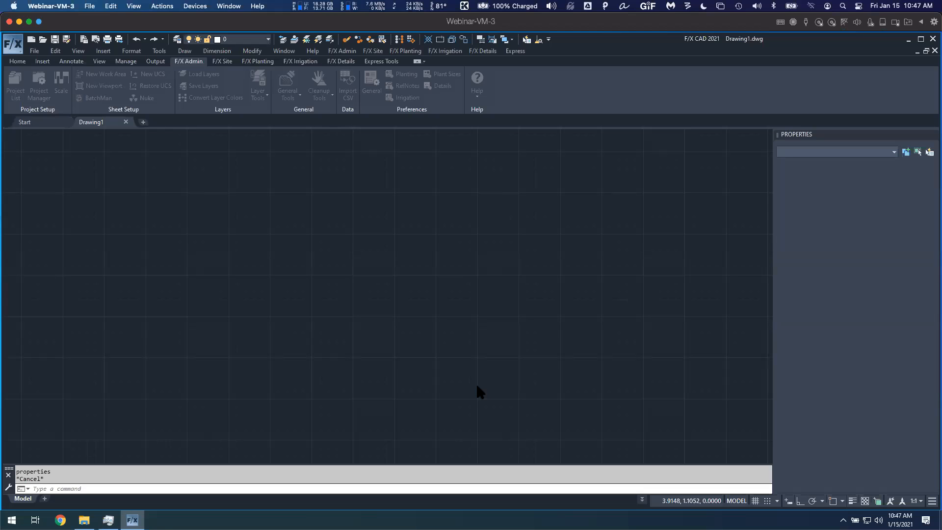
click(339, 397)
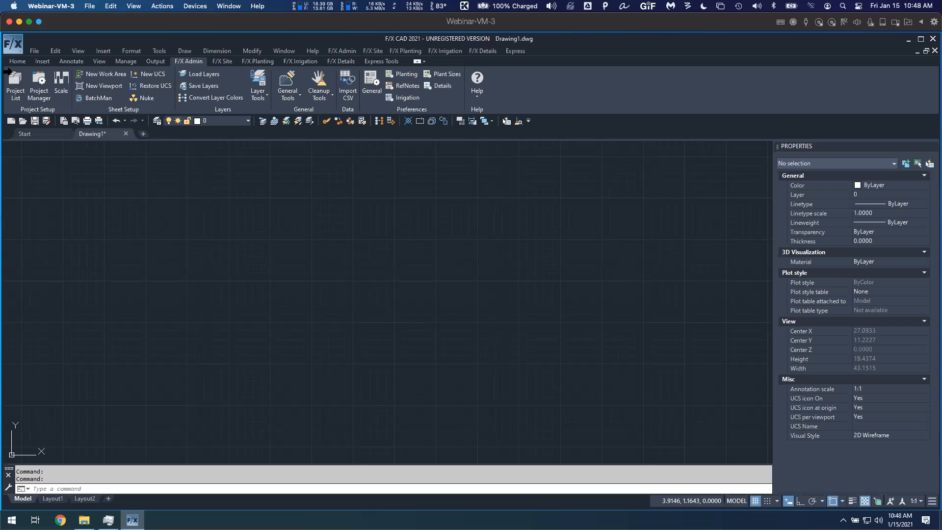
Open the project list, reassigning the Planting F/X license from WEBINAR-VM-2 to WEBINAR-VM-SQLI in License Management.
click(18, 84)
click(538, 297)
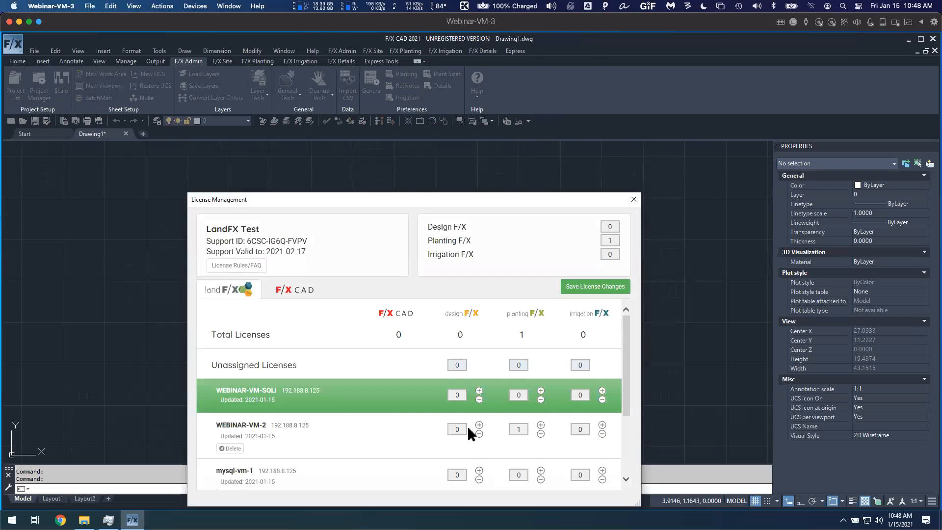
click(541, 434)
click(541, 390)
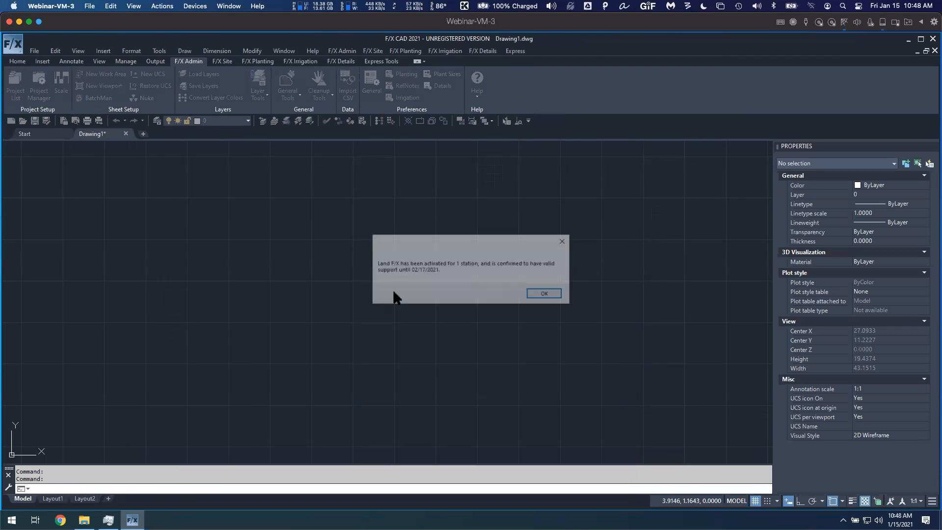
click(545, 294)
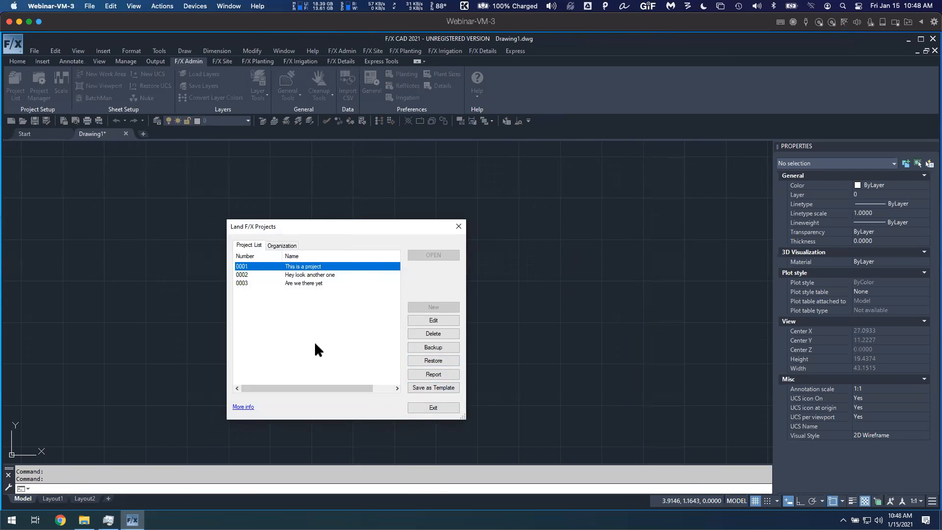
Reopen the Land F/X project list and create a new project with number 123 and name test.
click(422, 407)
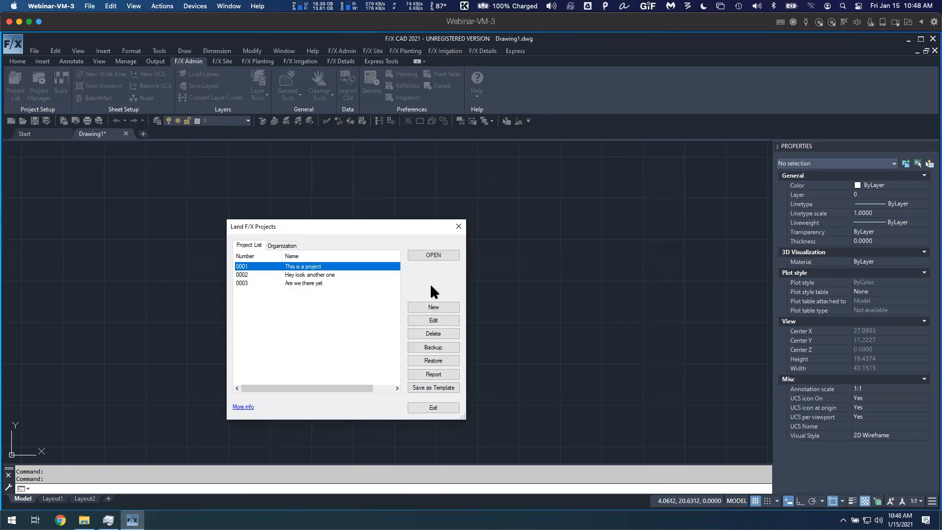
click(426, 308)
text(123)
key(Tab)
text(test)
key(Return)
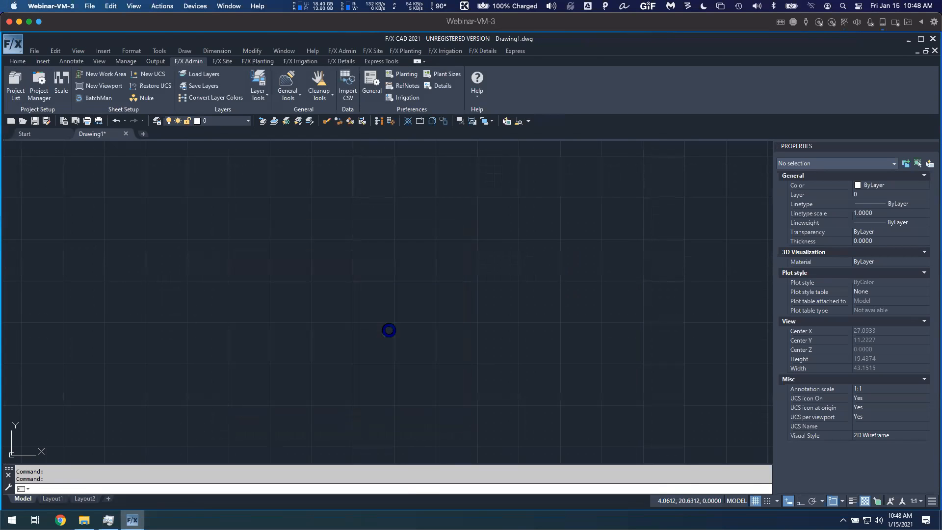
click(564, 406)
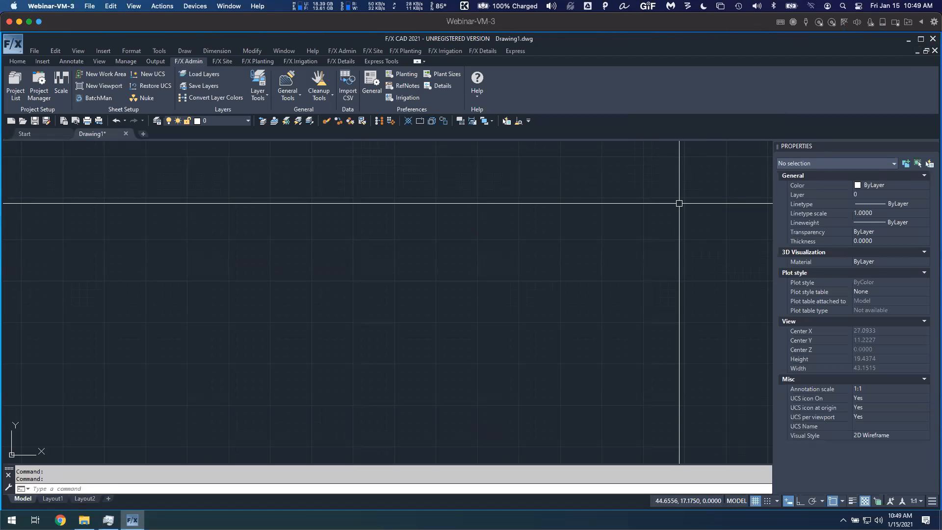
Quit F/X CAD without saving Drawing1.dwg, and close the File Explorer and Webinar-VM-3 windows.
click(927, 40)
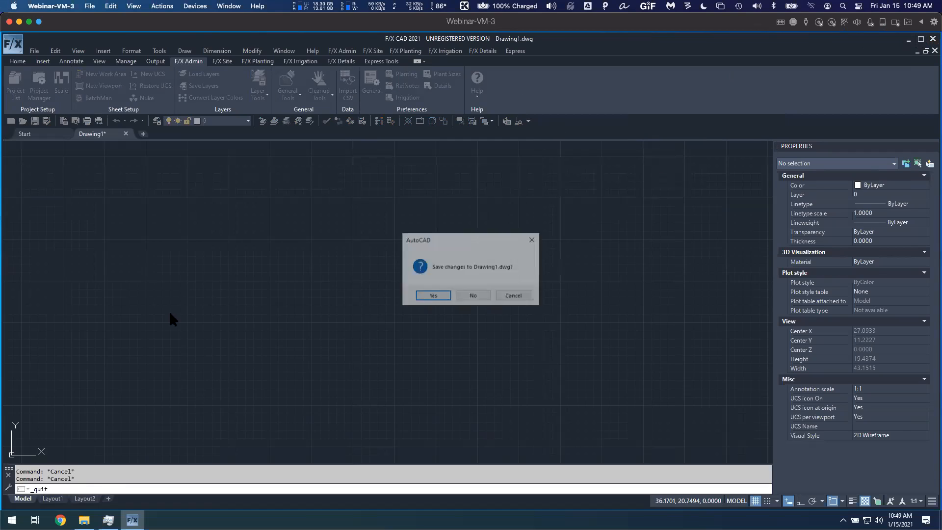
click(481, 298)
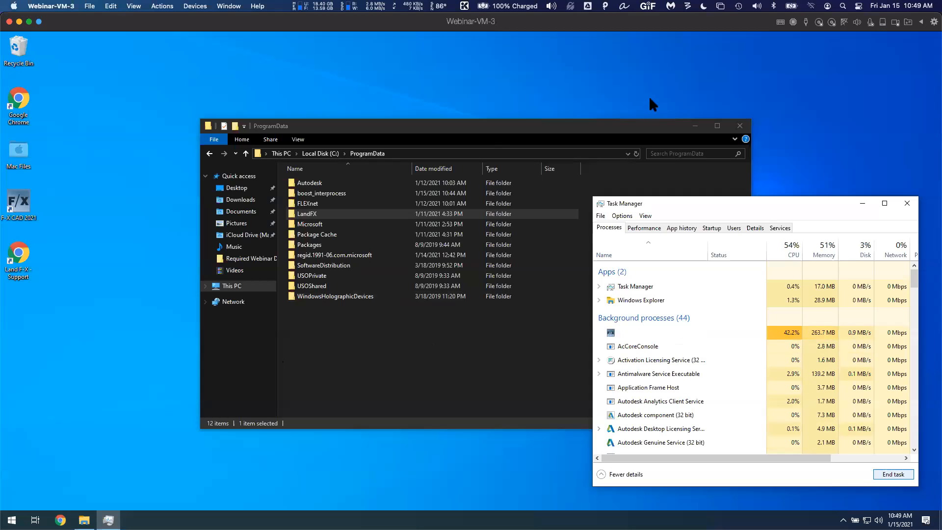
click(740, 125)
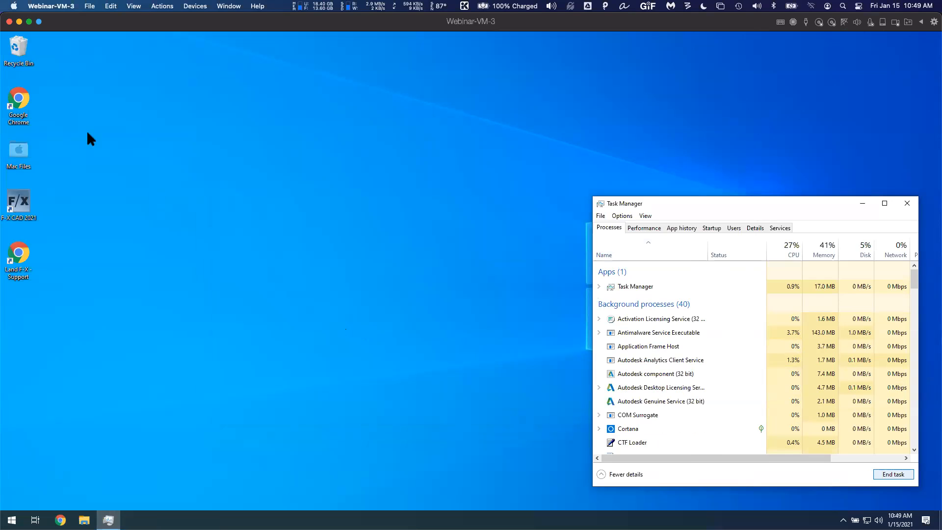
click(10, 22)
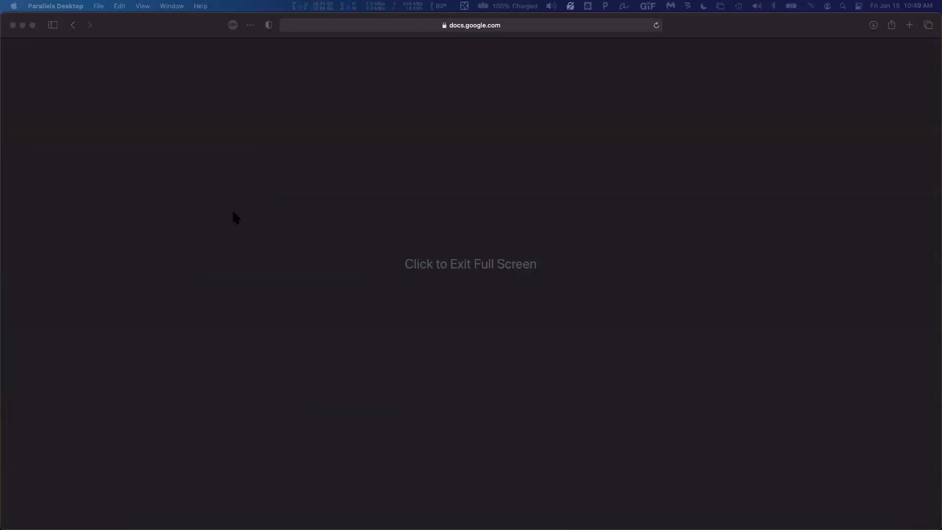
Switch to the Google Slides presentation and advance to the Cloud Data Requirements slide.
key(ctrl+Right)
key(ctrl+Right)
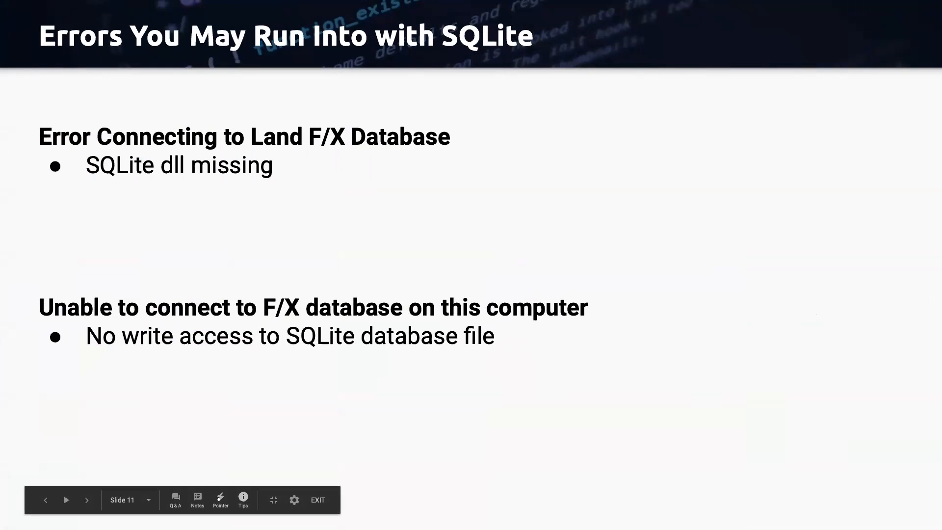
key(Right)
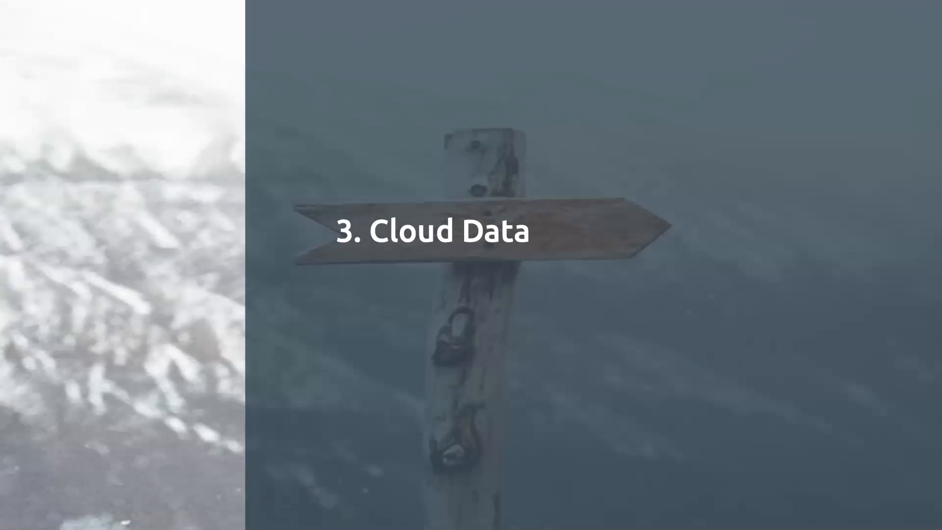
key(Right)
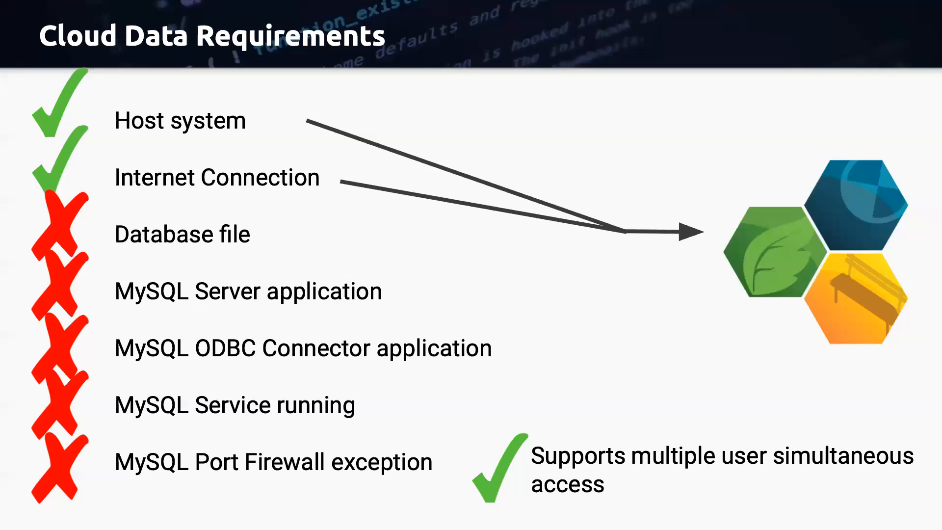
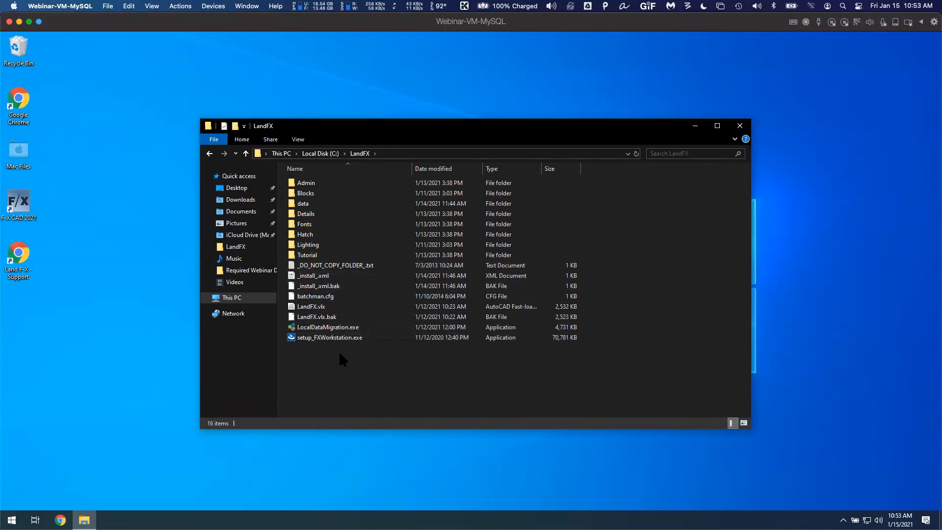
Run LocalDataMigration.exe to back up C:\LandFX as a multi-user installation, and look through the LandFXCopy backup folder.
double_click(327, 327)
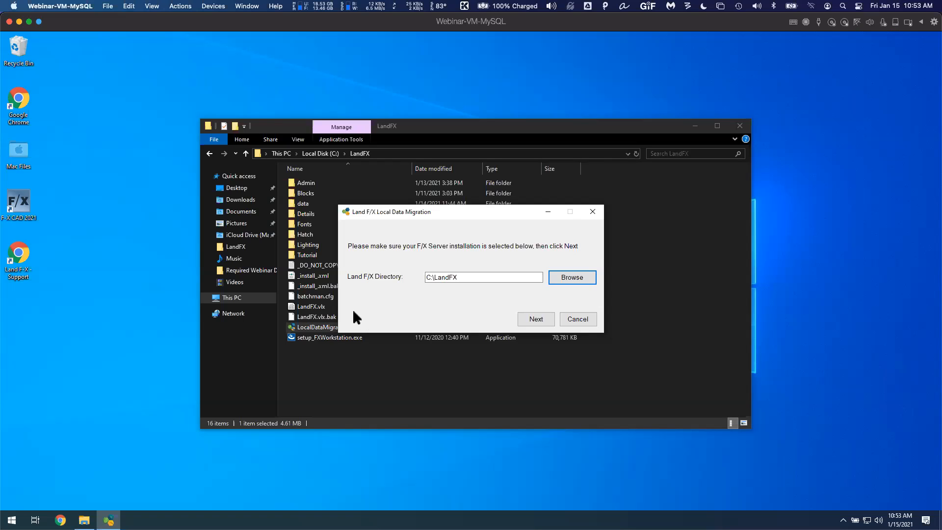
click(526, 318)
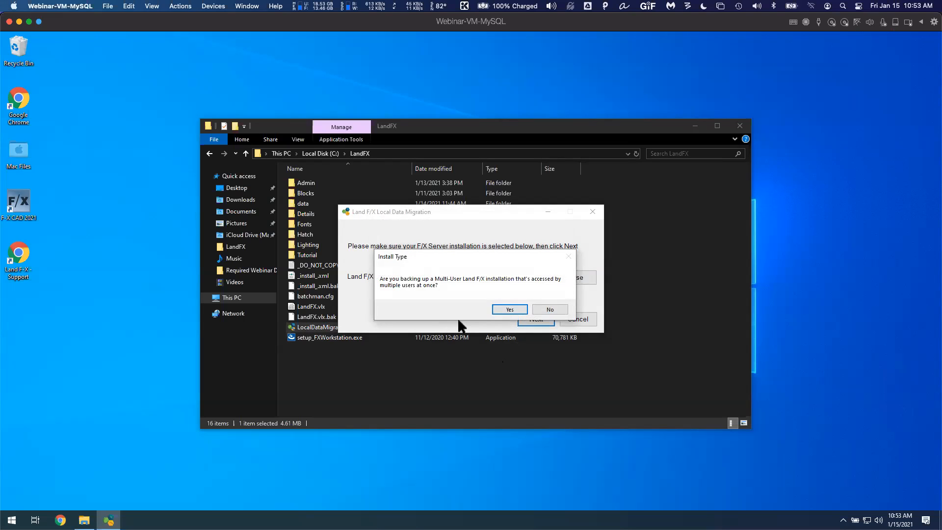
click(508, 309)
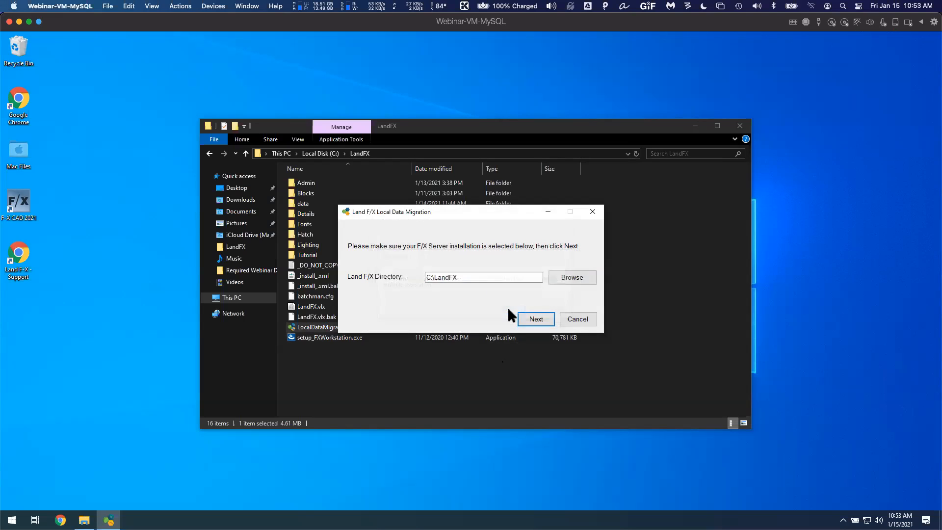
click(535, 321)
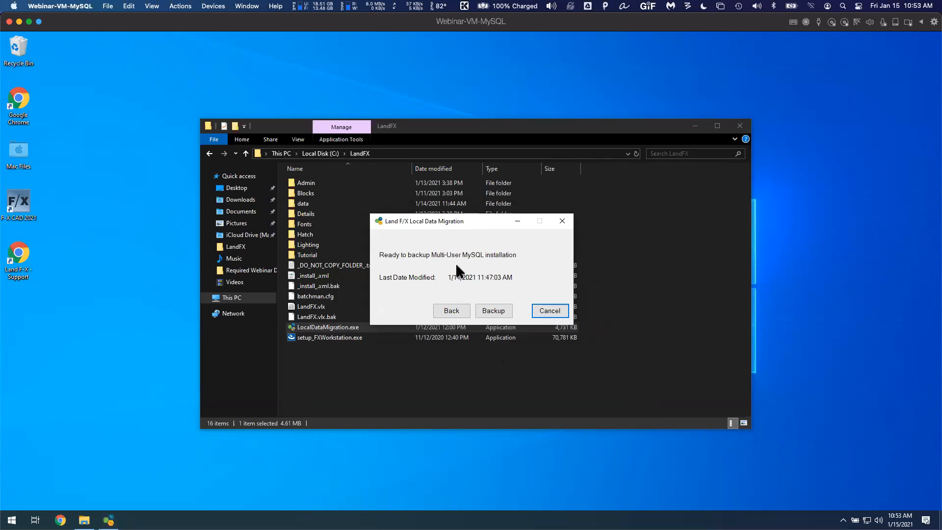
click(500, 310)
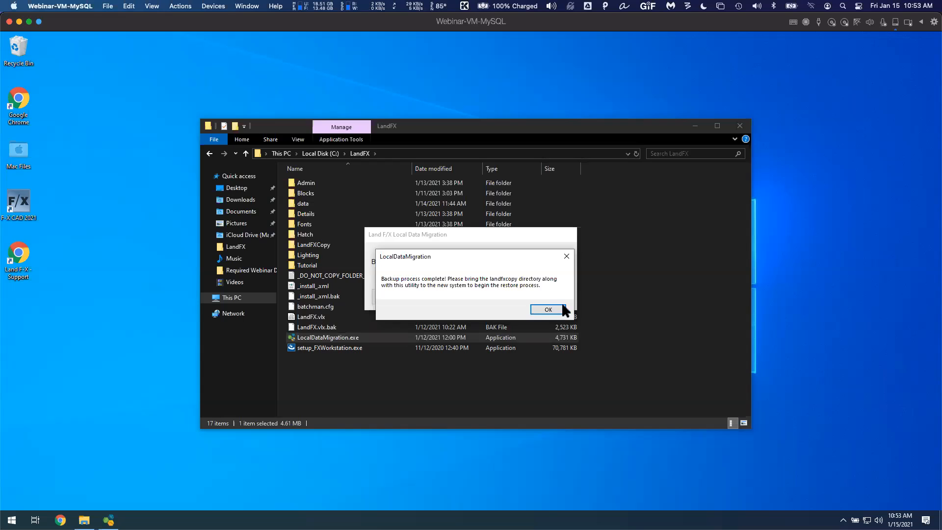
click(547, 310)
double_click(326, 245)
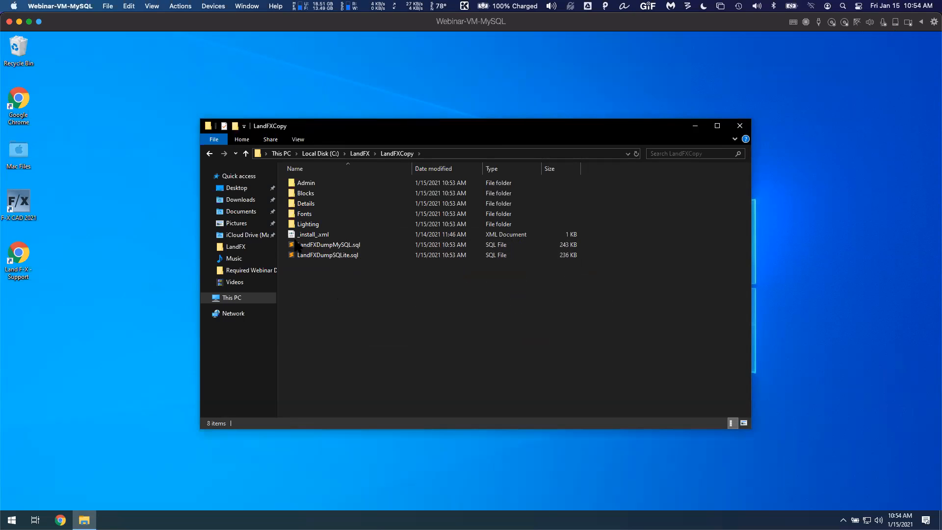
click(209, 153)
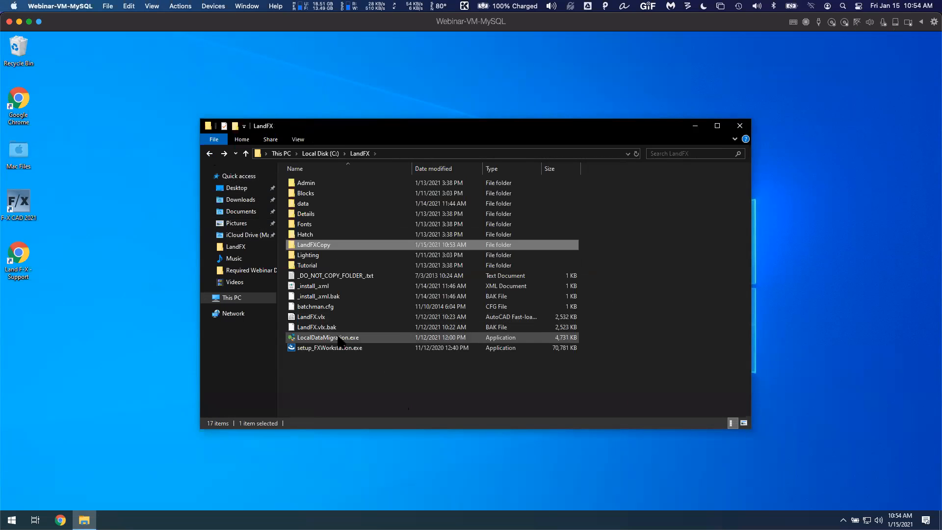
Restore the found backup into C:\LandFX with LocalDataMigration.exe, choosing a multi-user environment and identifying this computer as the destination system.
double_click(338, 338)
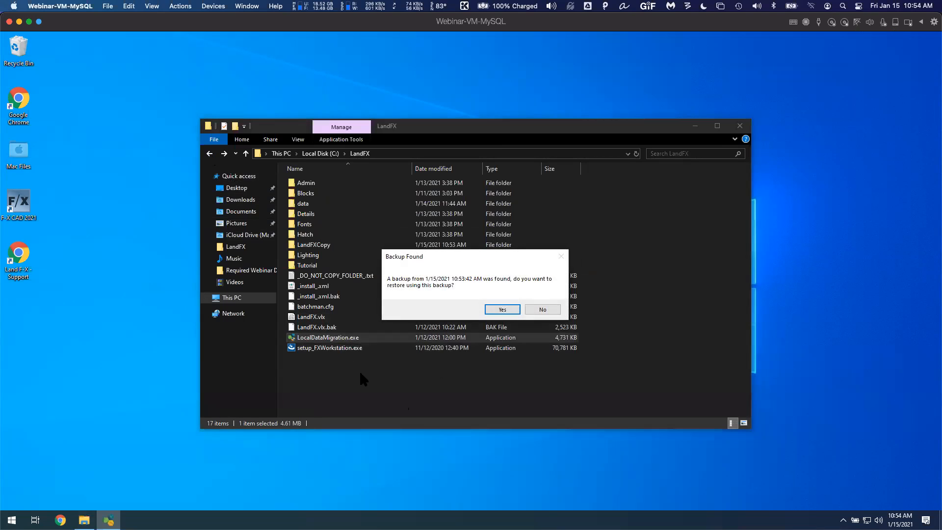
click(511, 309)
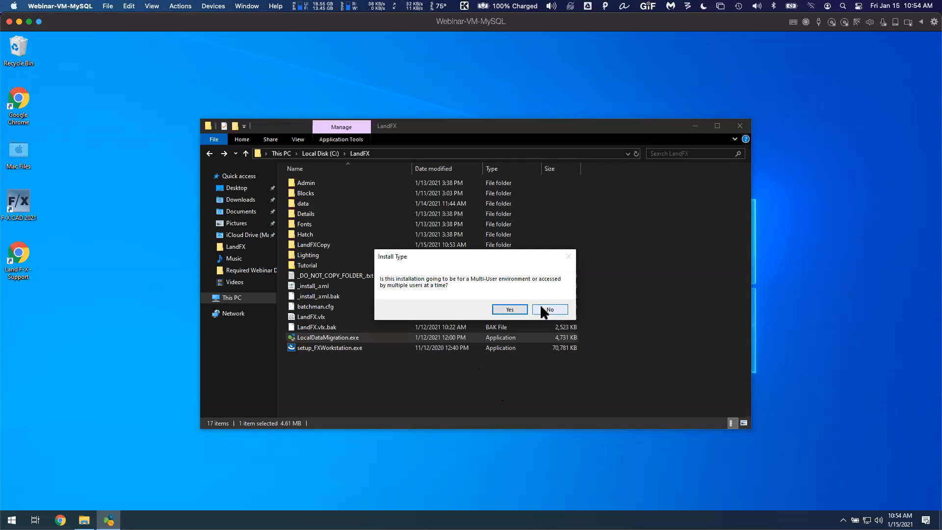
click(524, 309)
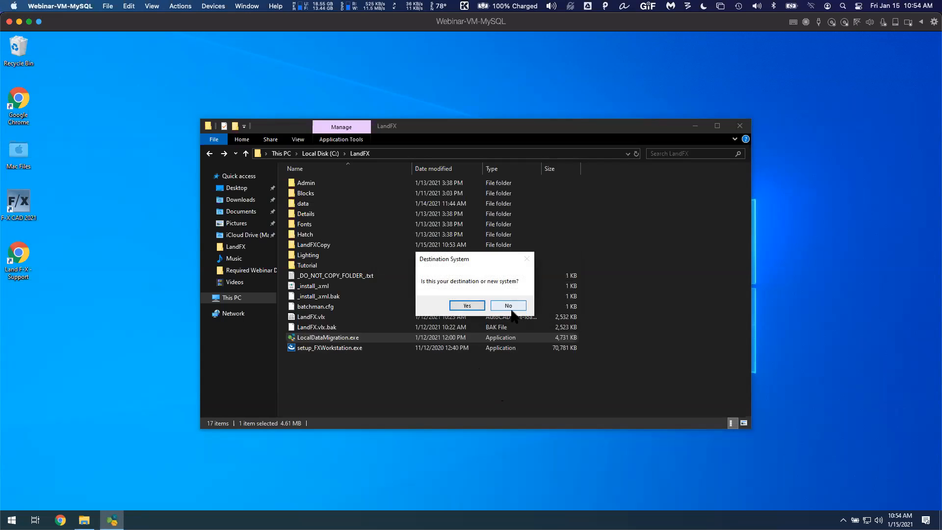
click(466, 306)
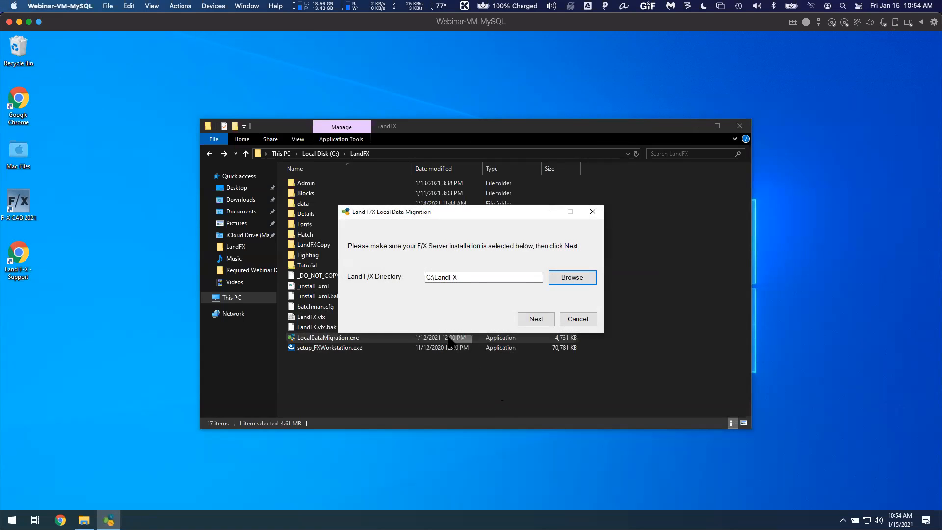
click(537, 318)
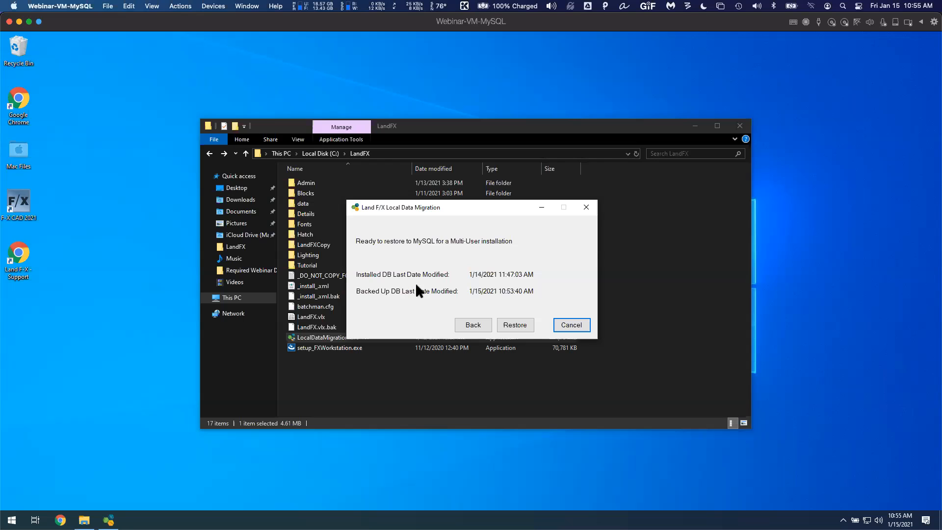
click(513, 323)
click(509, 309)
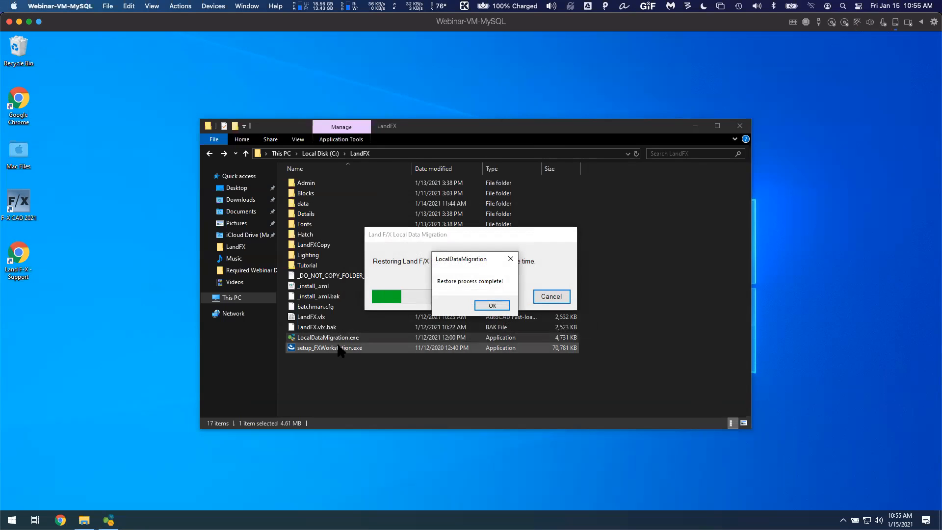
click(500, 305)
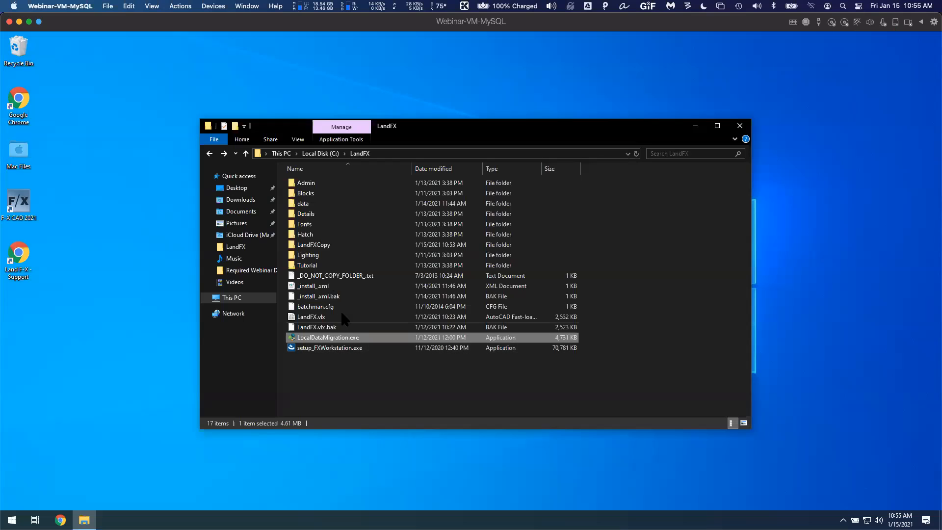
Delete the LandFXCopy folder and back up C:\LandFX again with LocalDataMigration.exe, this time as a single-user installation.
click(322, 245)
key(Delete)
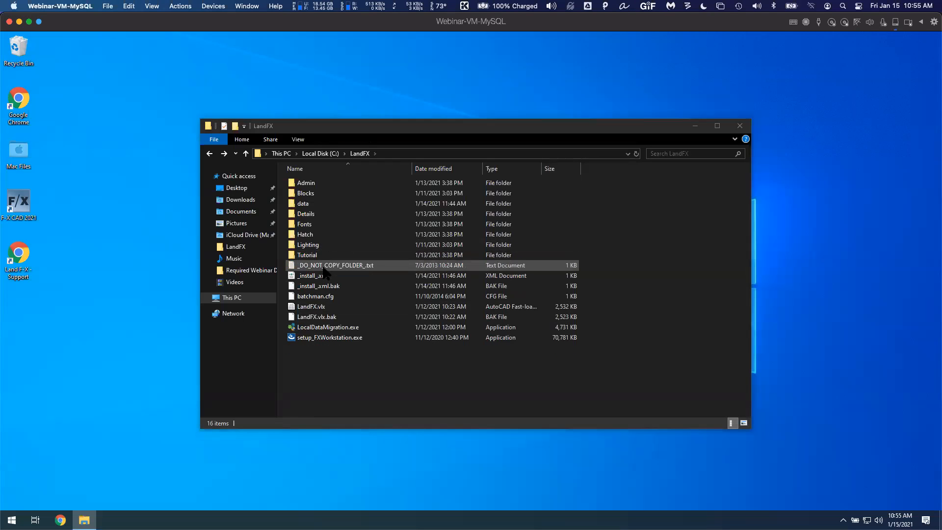
double_click(341, 328)
click(536, 319)
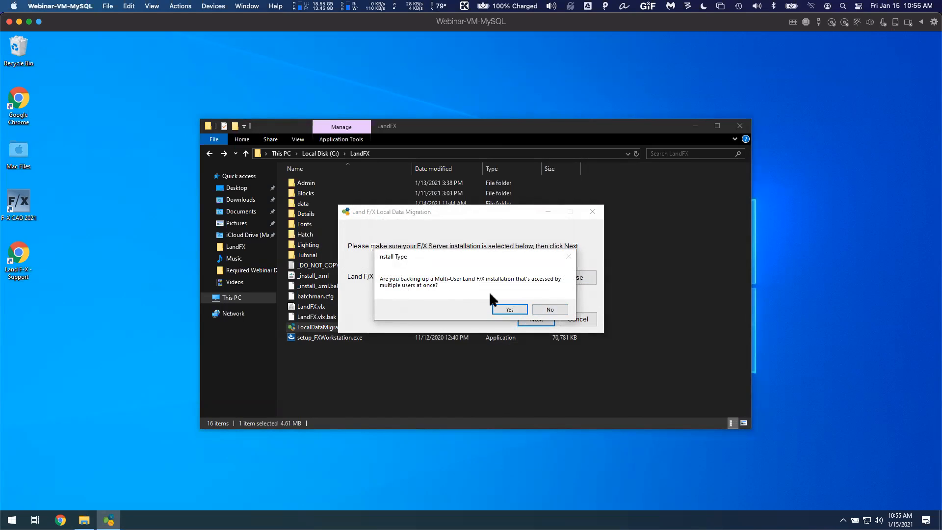
click(545, 309)
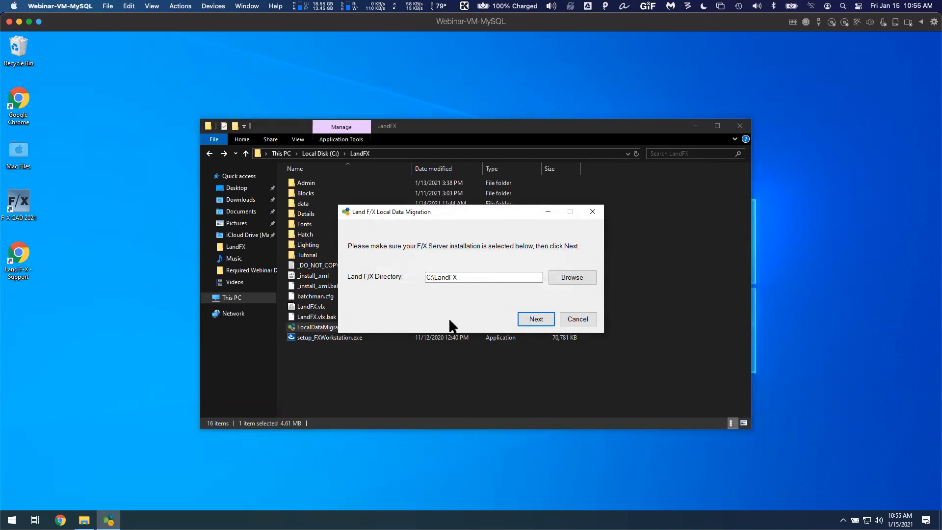
key(Return)
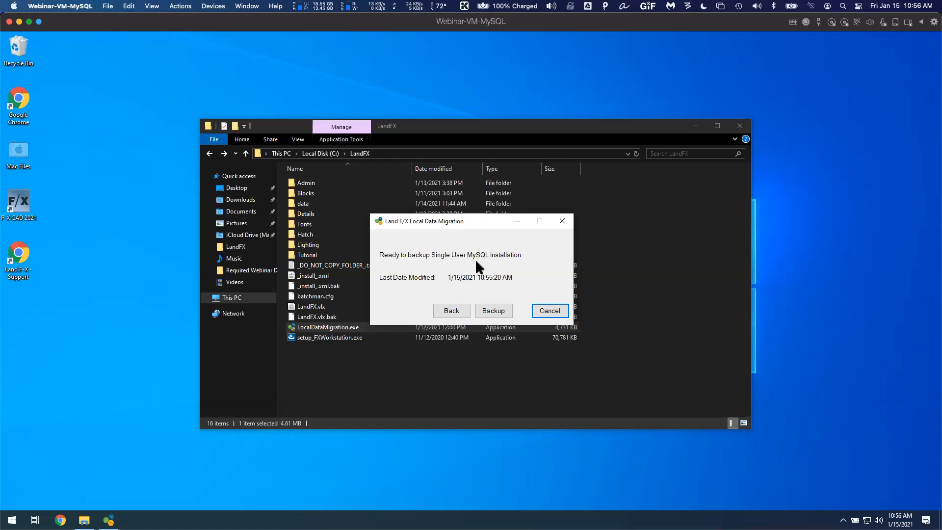
click(493, 311)
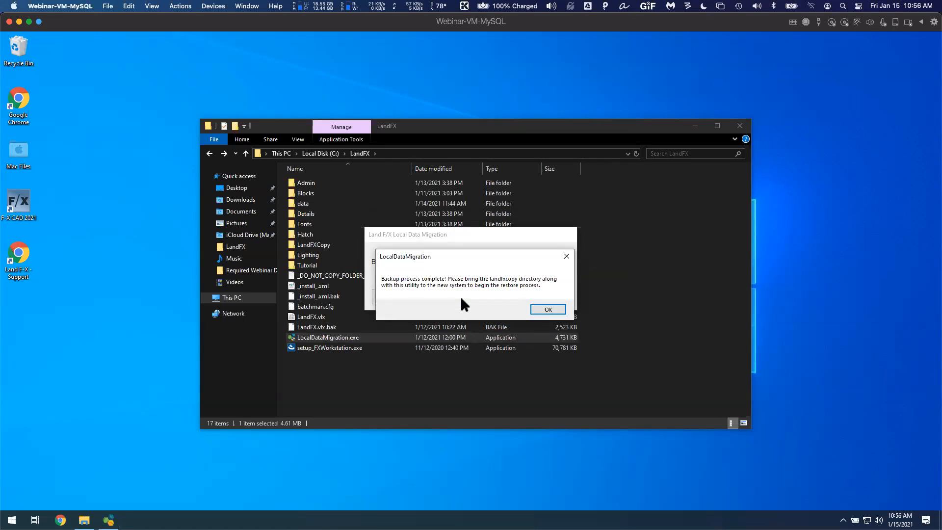
click(548, 309)
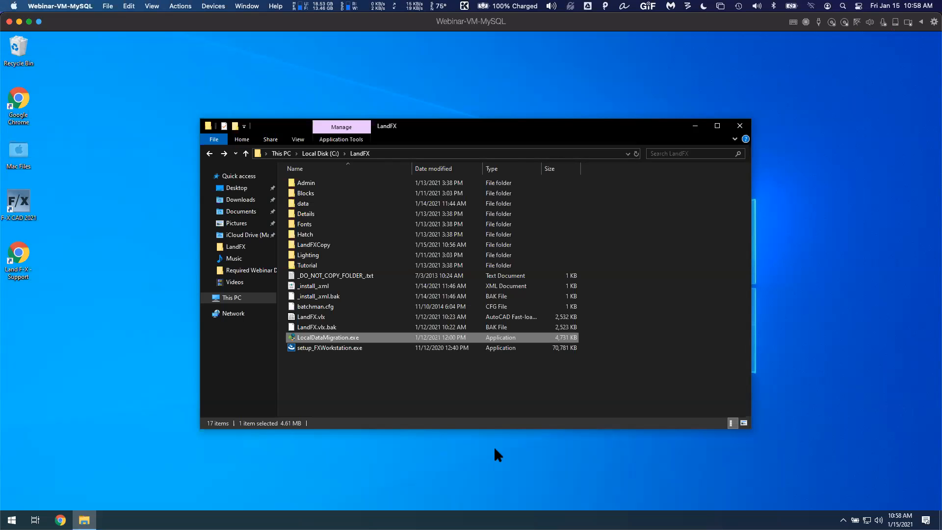
Switch to the Google Slides presentation and advance past the Recommended Migration Process slide to the support contact slide.
key(ctrl+Right)
key(ctrl+Right)
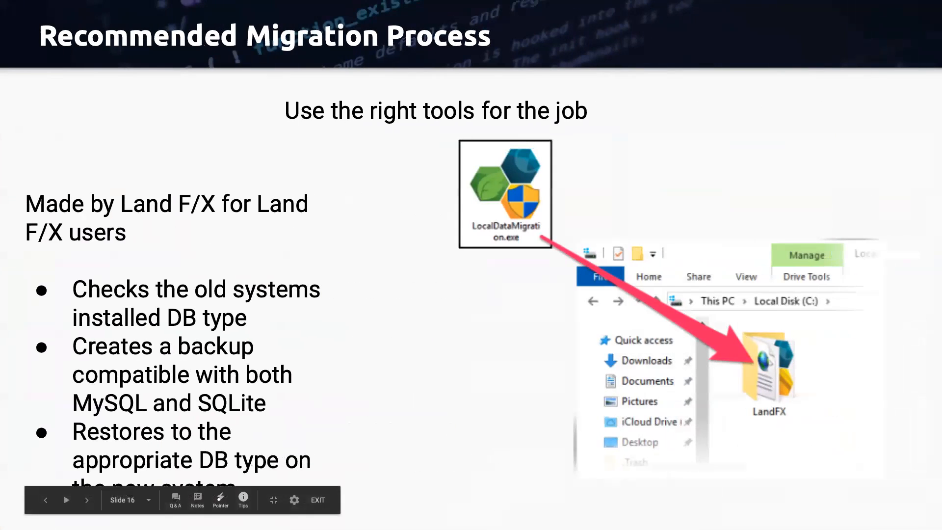
key(Right)
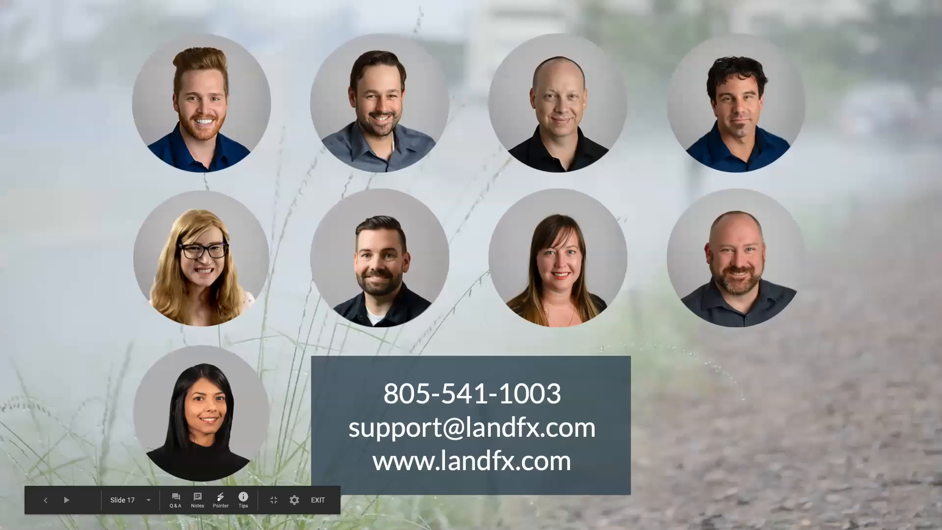